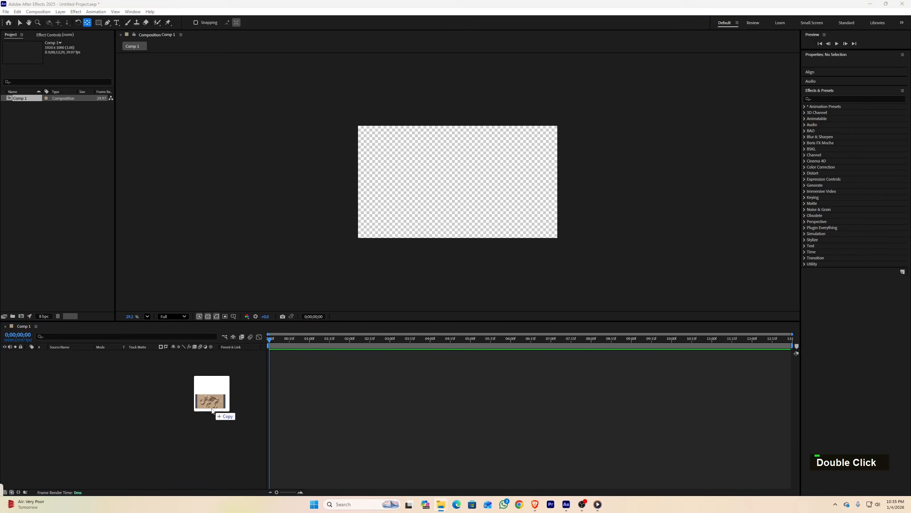
Add 3.jpeg to Comp 1 and crop off its dark side strips with a rectangular mask
left_click(210, 408)
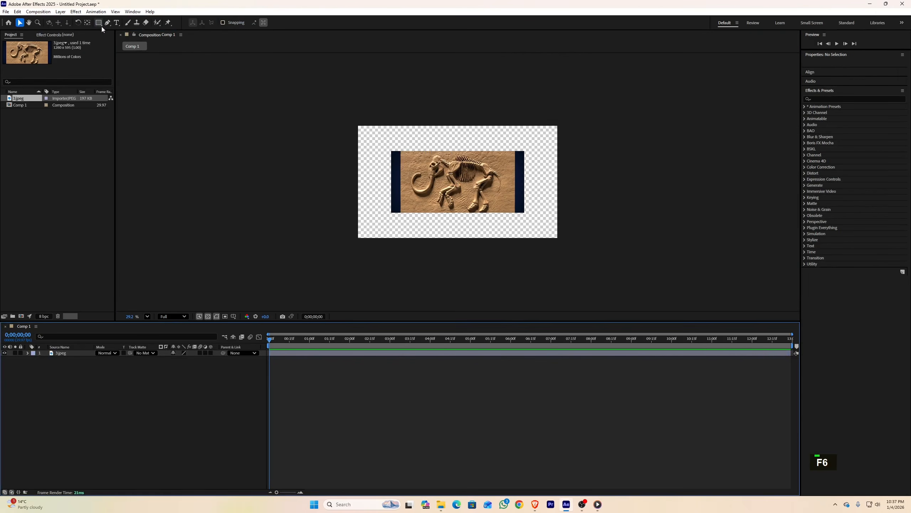
left_click(98, 22)
left_click(71, 353)
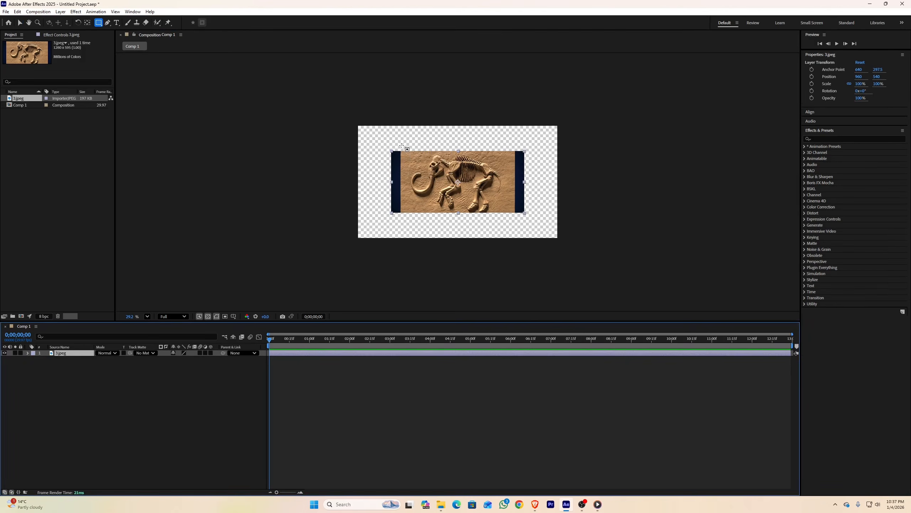
left_click_drag(401, 144, 515, 223)
key("F6")
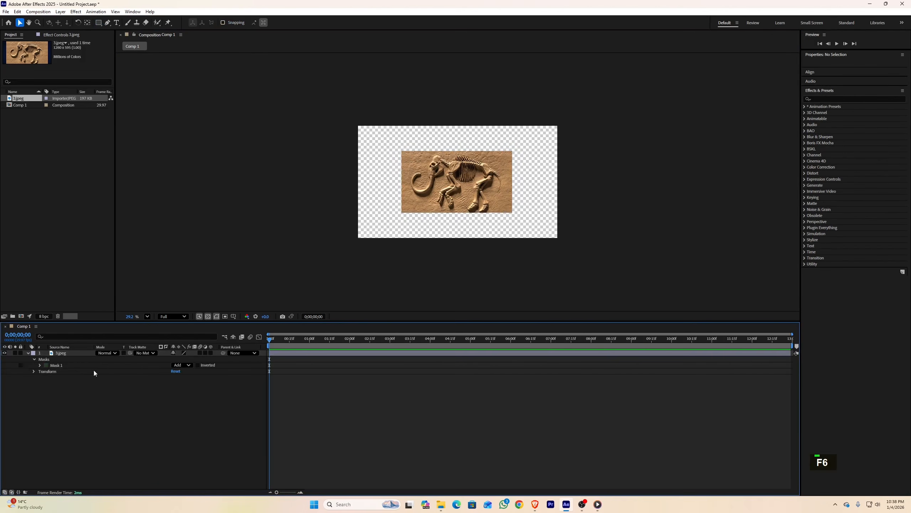
Duplicate the masked 3.jpeg layer and apply the Fill effect to the lower copy
left_click(78, 354)
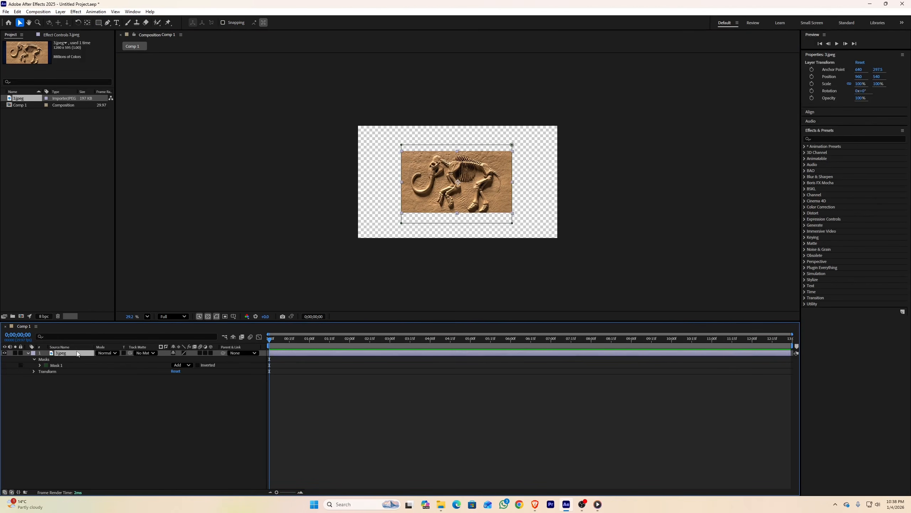
key("ctrl")
key("ctrl+d")
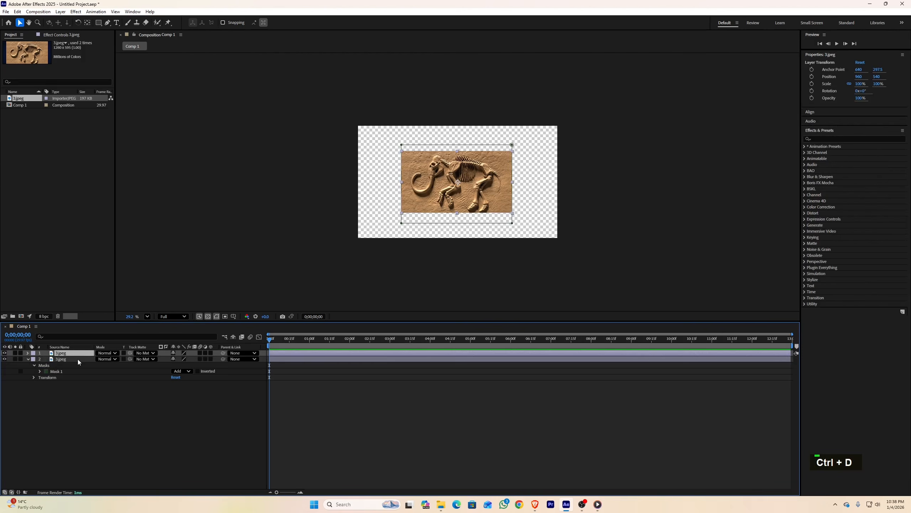
left_click(78, 359)
left_click(856, 138)
type("fill")
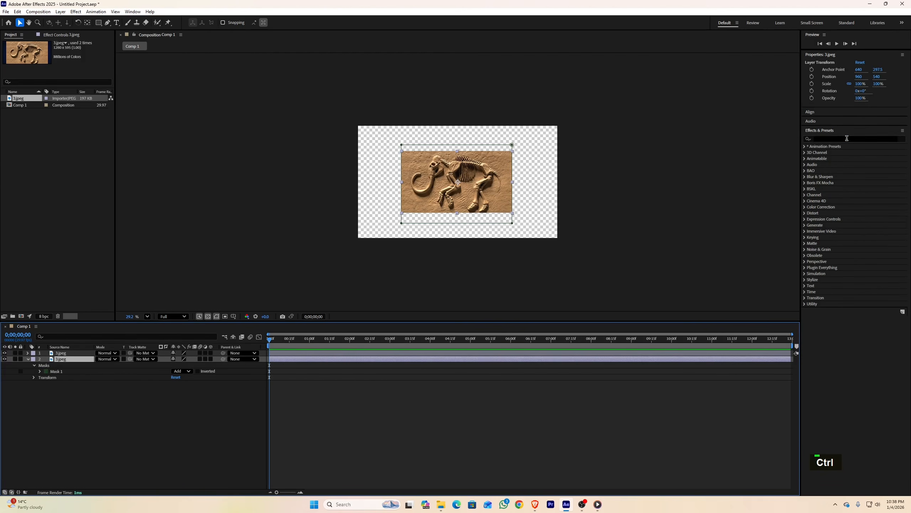
double_click(832, 195)
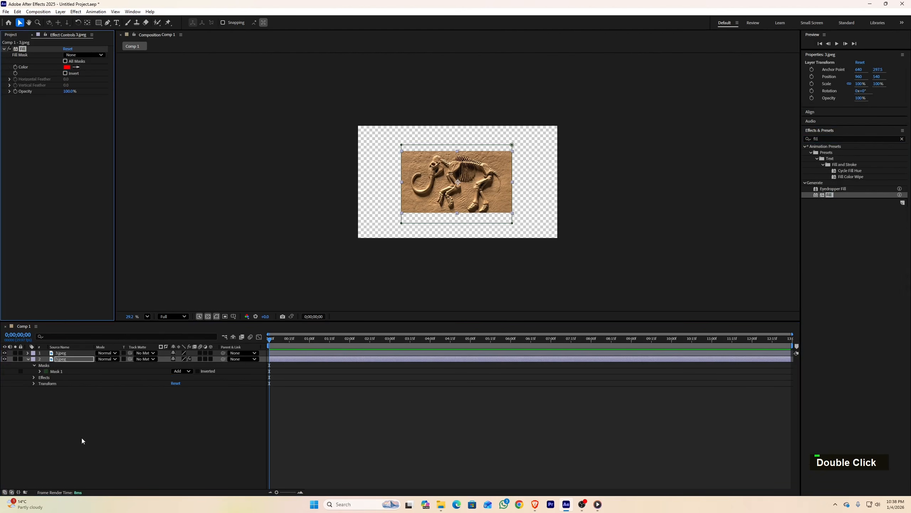
Color the lower copy's fill white and scale it unlinked to 107% wide and 113% high as a border around the photo
left_click(69, 359)
key("s")
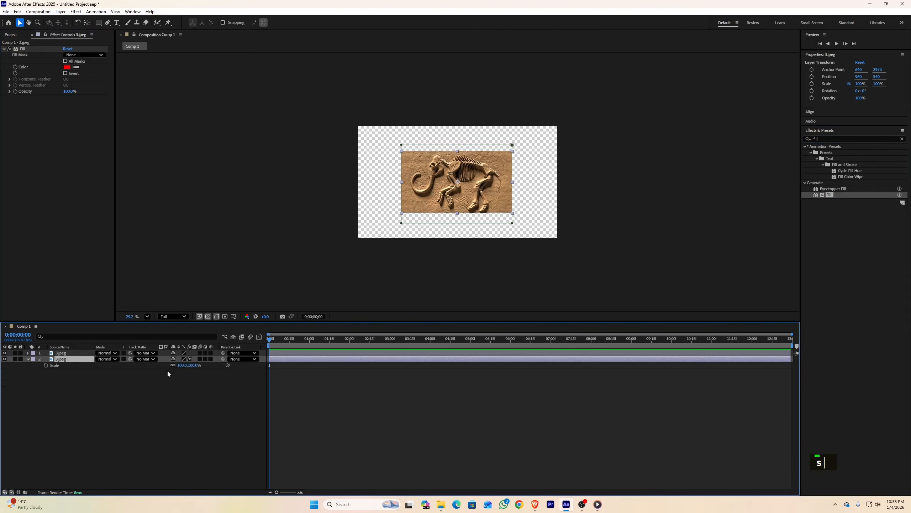
left_click_drag(180, 366, 183, 366)
left_click(75, 69)
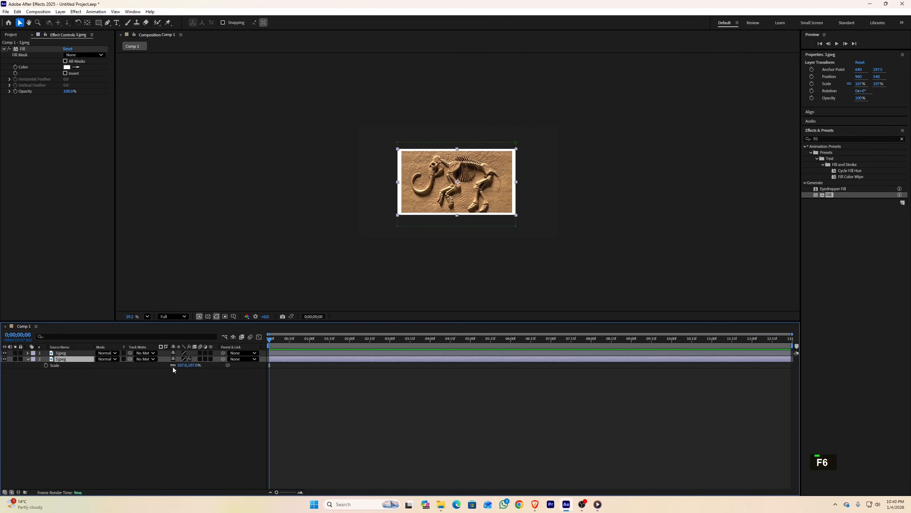
left_click(173, 365)
left_click_drag(190, 368, 193, 365)
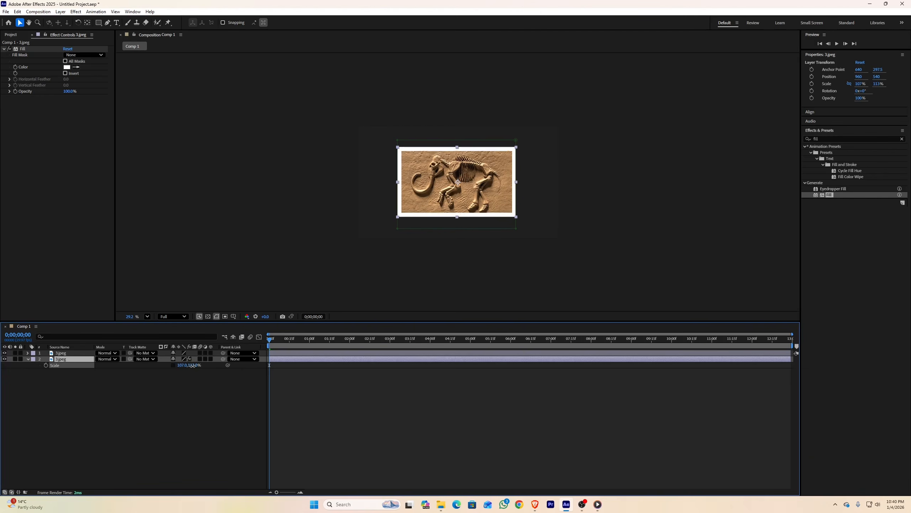
key("F6")
Pre-compose both photo layers as "fossil" and hide the resulting layer
left_click_drag(79, 375, 65, 352)
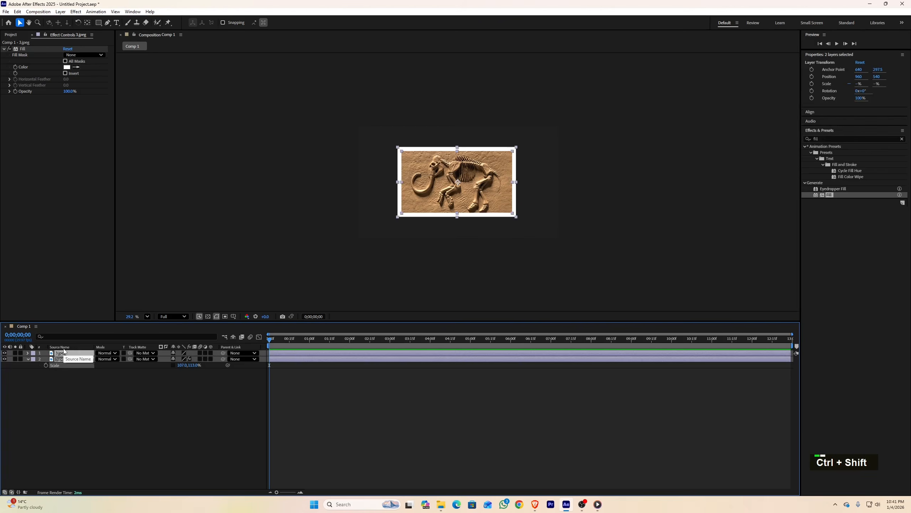
key("ctrl+shift+c")
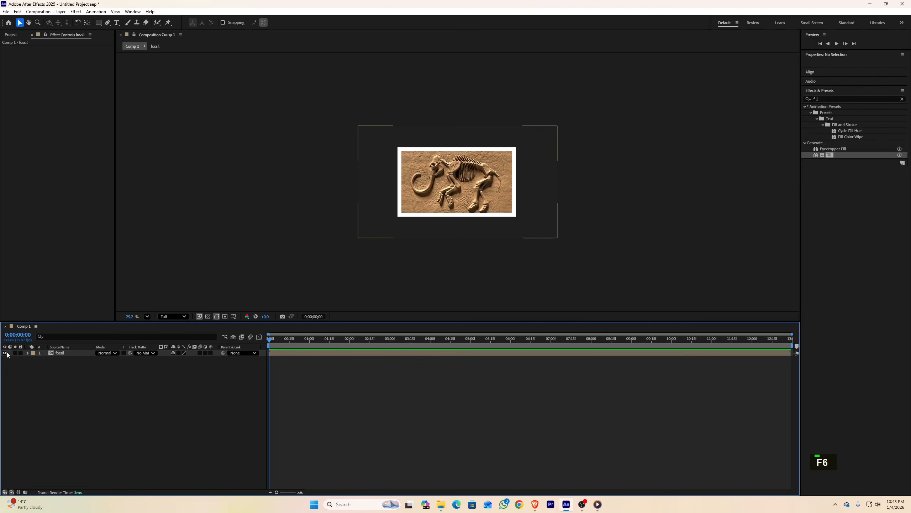
left_click(5, 353)
Draw a closed, flat four-point trapezoid in the middle of the composition with the Pen tool
left_click(107, 23)
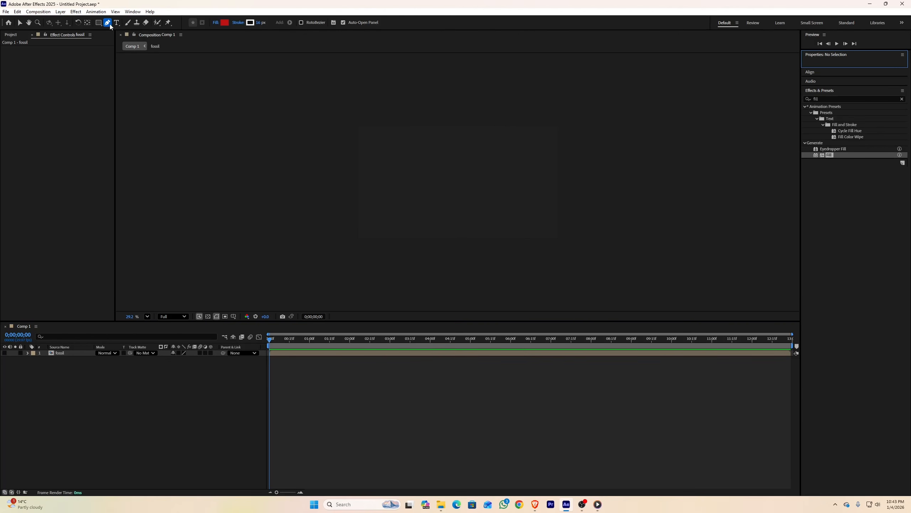
left_click(413, 169)
left_click(402, 185)
left_click(507, 190)
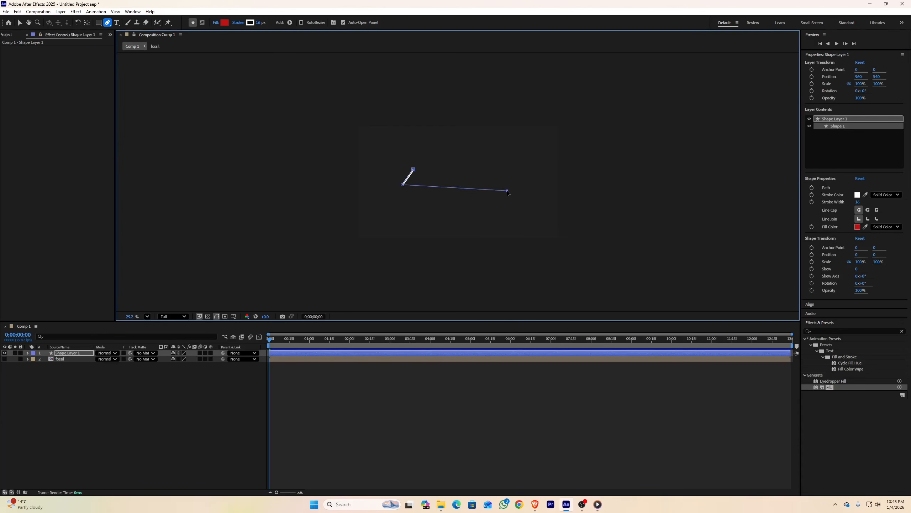
left_click(506, 171)
left_click(414, 169)
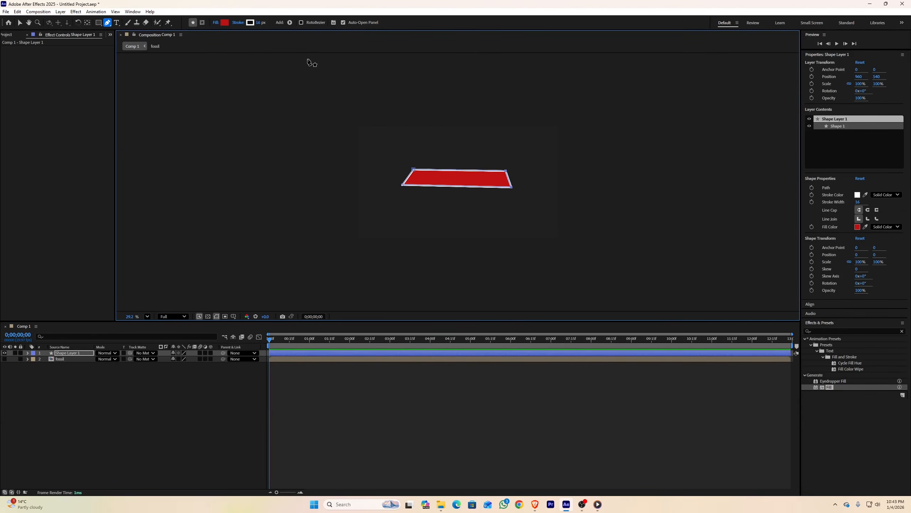
Set the trapezoid's stroke to none and reposition its corner points to even out its shape
left_click(238, 24)
left_click(419, 232)
key("Return")
scroll(423, 185, "up", 4)
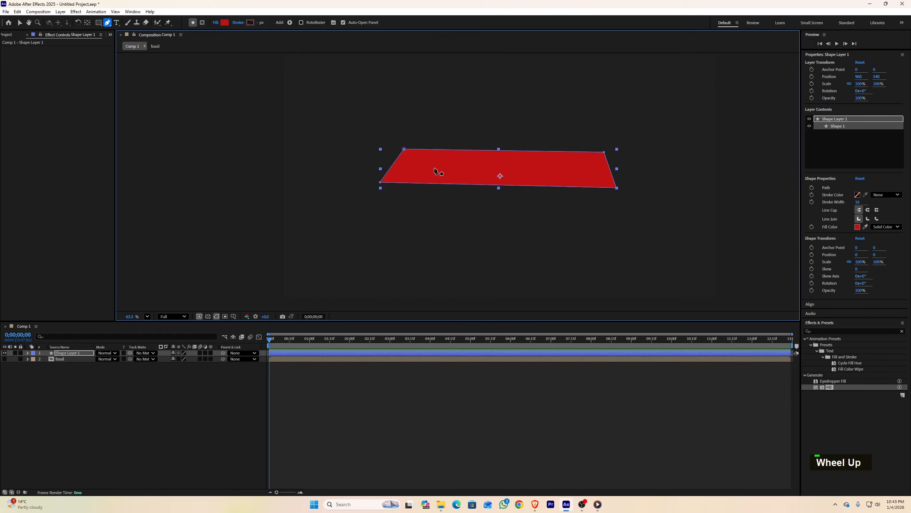
left_click_drag(380, 181, 378, 190)
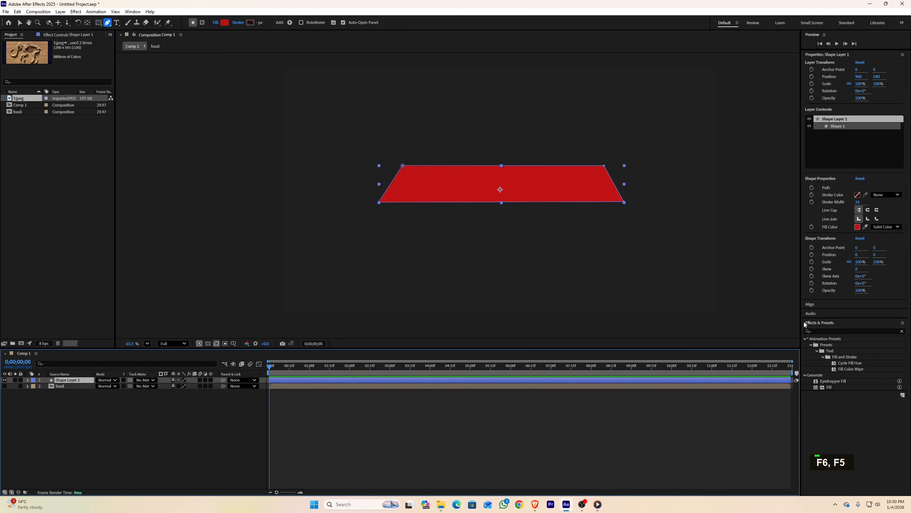
Apply Gradient Ramp to the trapezoid and place the ramp's start beyond its left end and the ramp's end beyond its right end
double_click(836, 323)
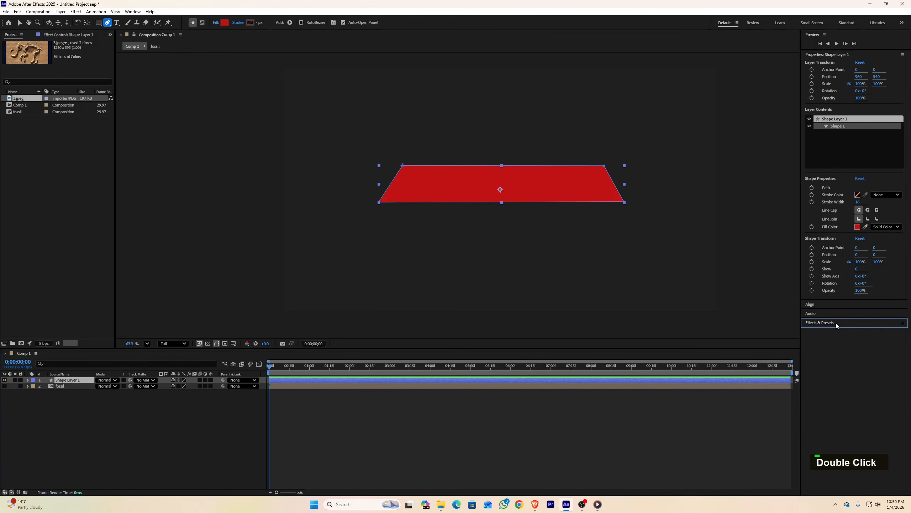
type("grad")
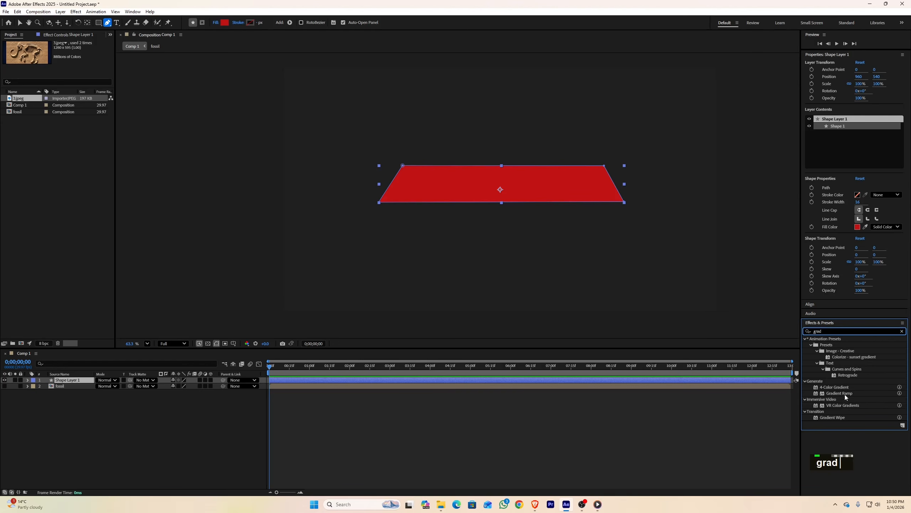
double_click(844, 394)
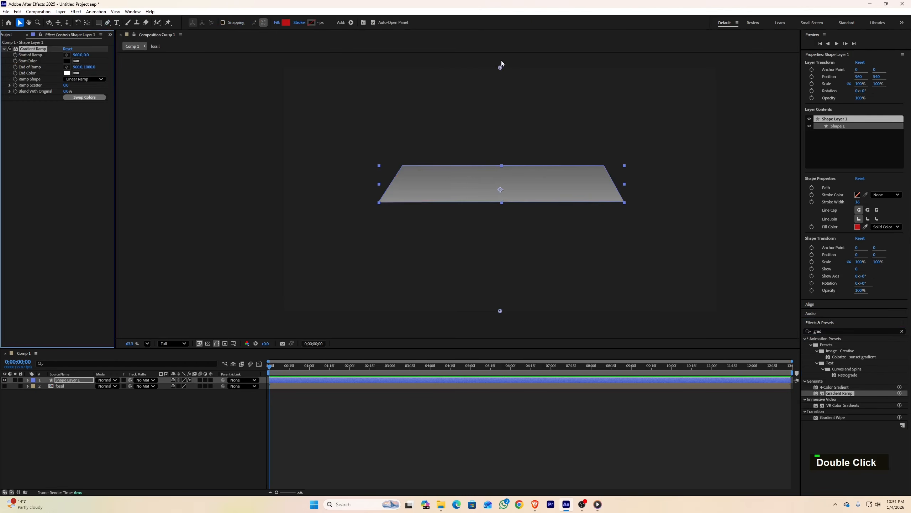
left_click_drag(500, 67, 367, 144)
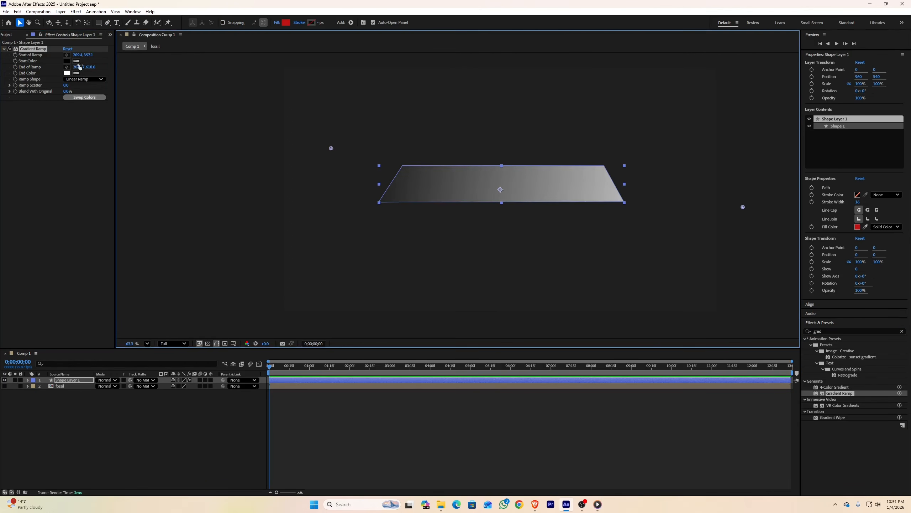
Set the Gradient Ramp's start color to 0F44CA and its end color to 7A8CF7
left_click(66, 61)
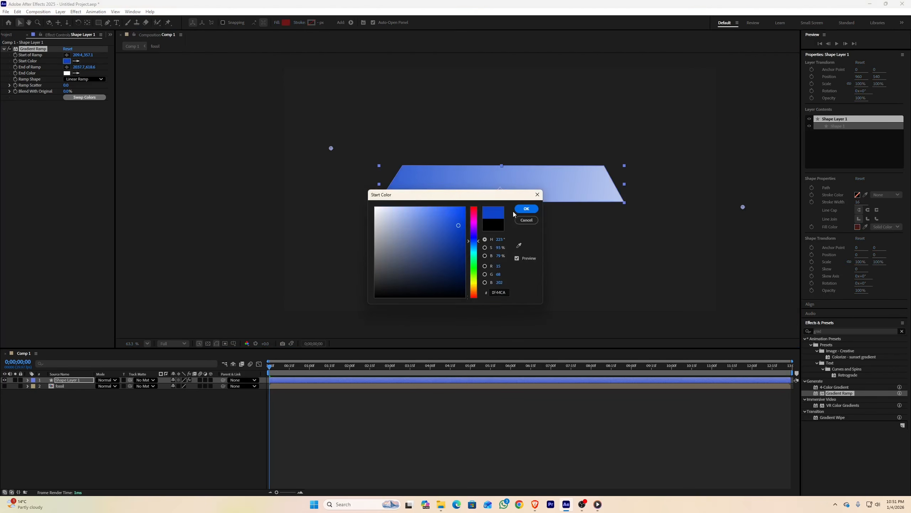
left_click(526, 209)
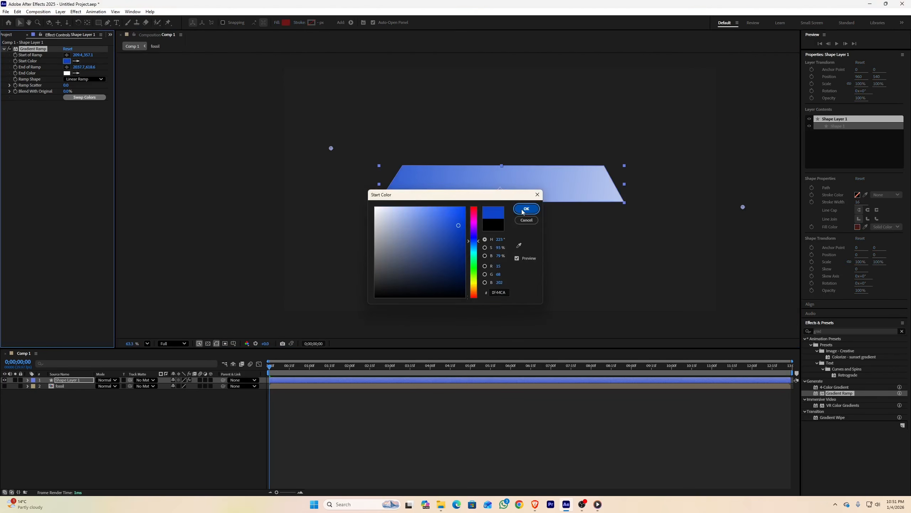
left_click(66, 73)
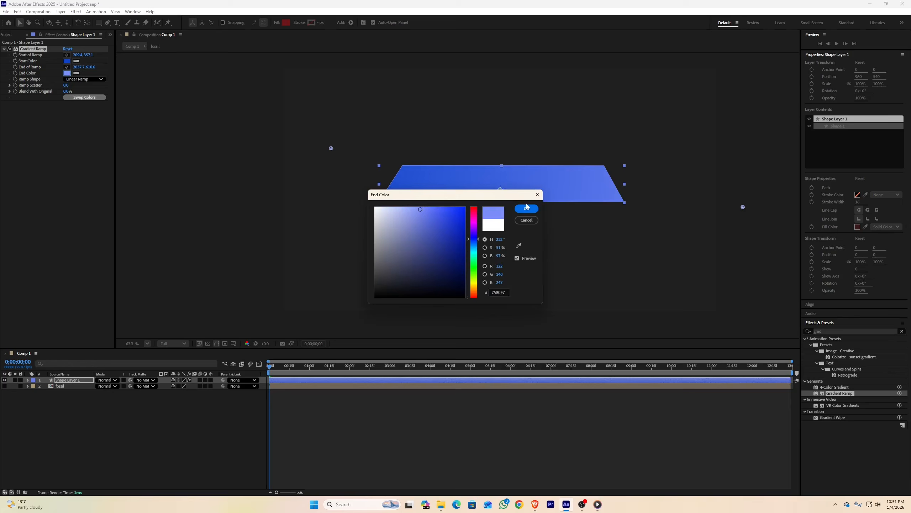
left_click(527, 209)
Draw a thin four-point strip along the trapezoid's top edge as a separate shape layer and move it below Shape Layer 1
left_click(492, 332)
left_click(108, 23)
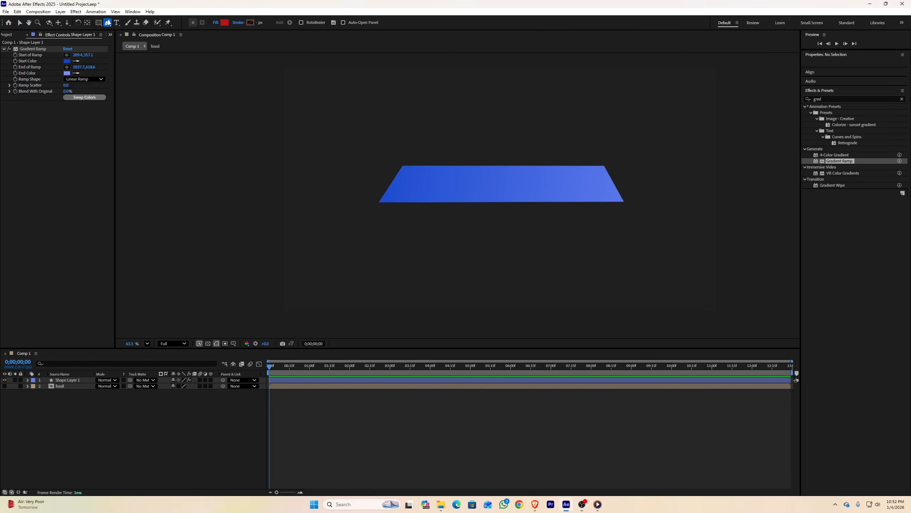
left_click(403, 166)
left_click(415, 147)
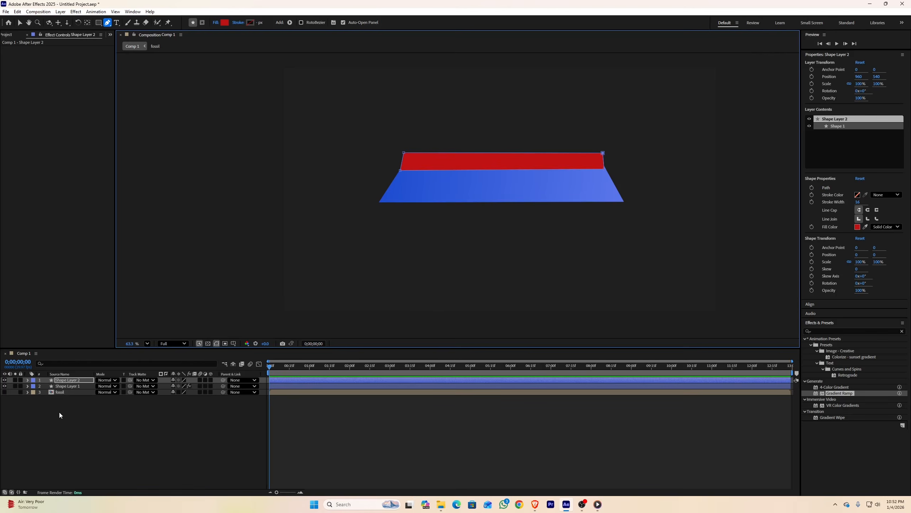
left_click(59, 412)
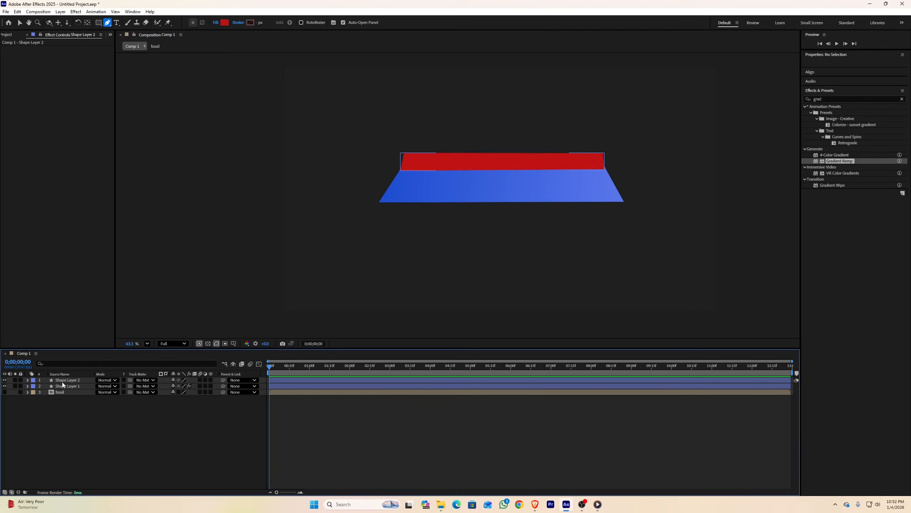
left_click_drag(62, 382, 70, 387)
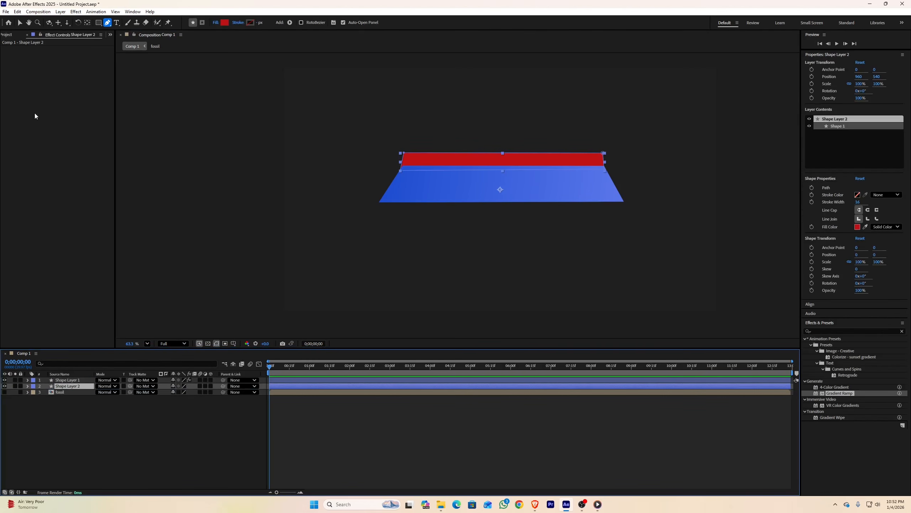
Copy the Gradient Ramp from Shape Layer 1 to Shape Layer 2 and swap the copied ramp's colors
left_click(66, 380)
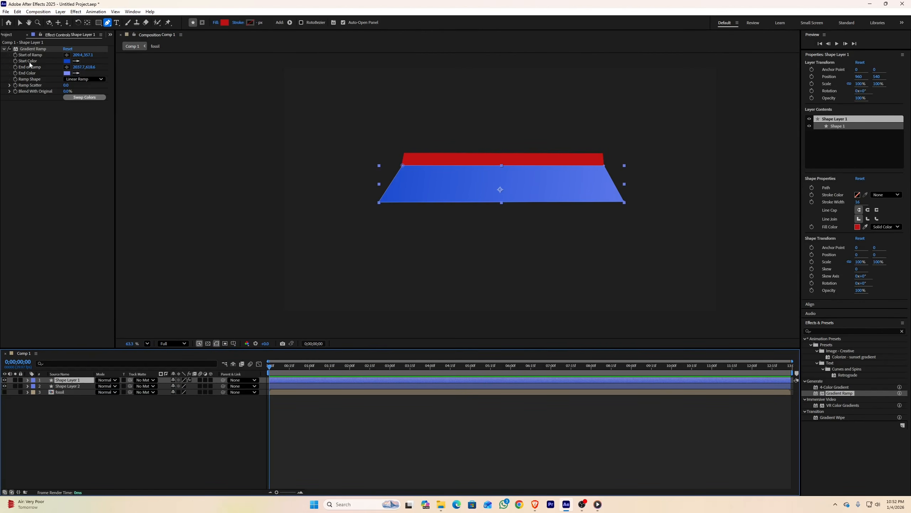
left_click(31, 51)
key("ctrl+c")
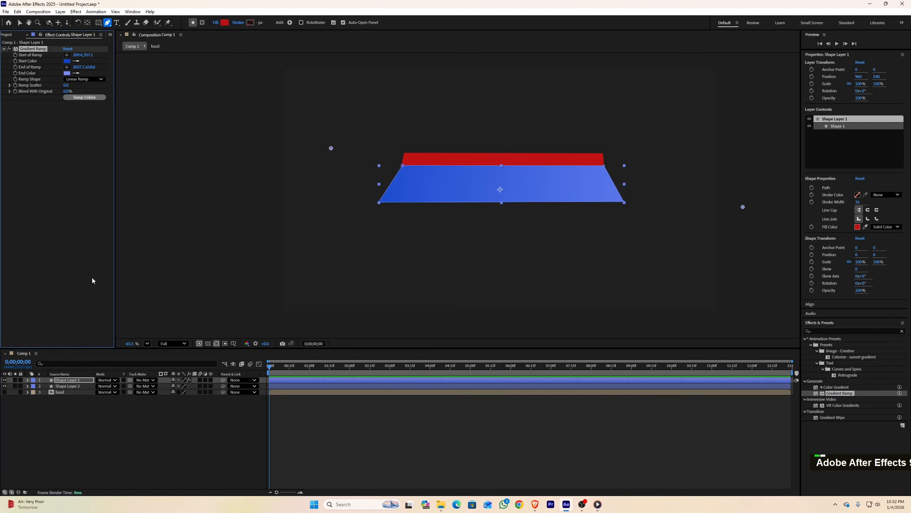
left_click(86, 382)
left_click(84, 386)
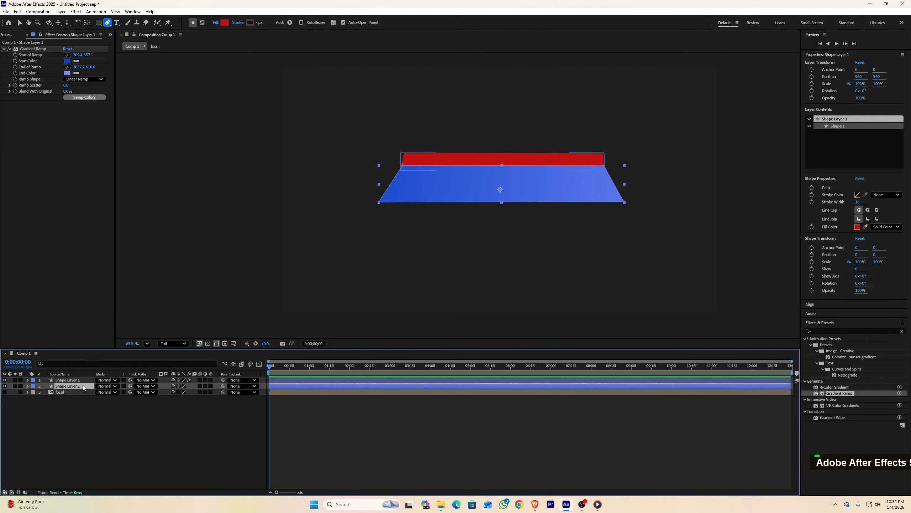
key("ctrl+v")
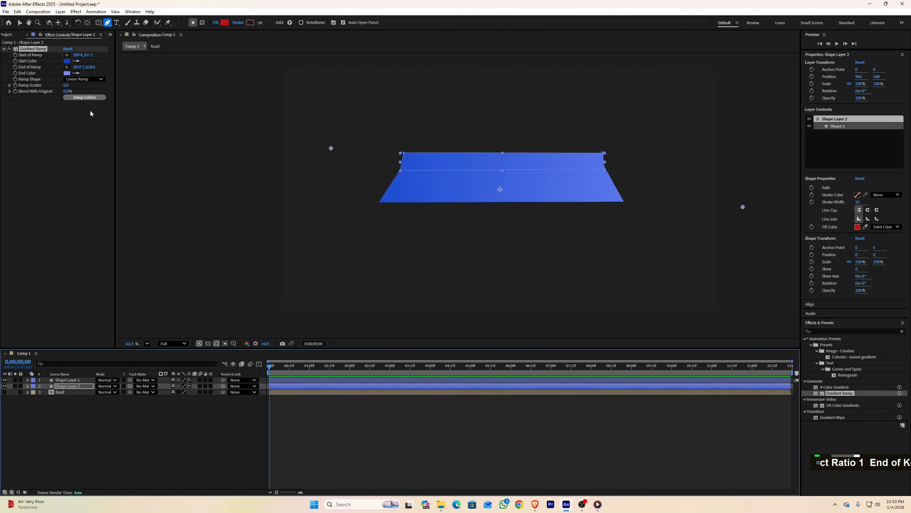
left_click(86, 98)
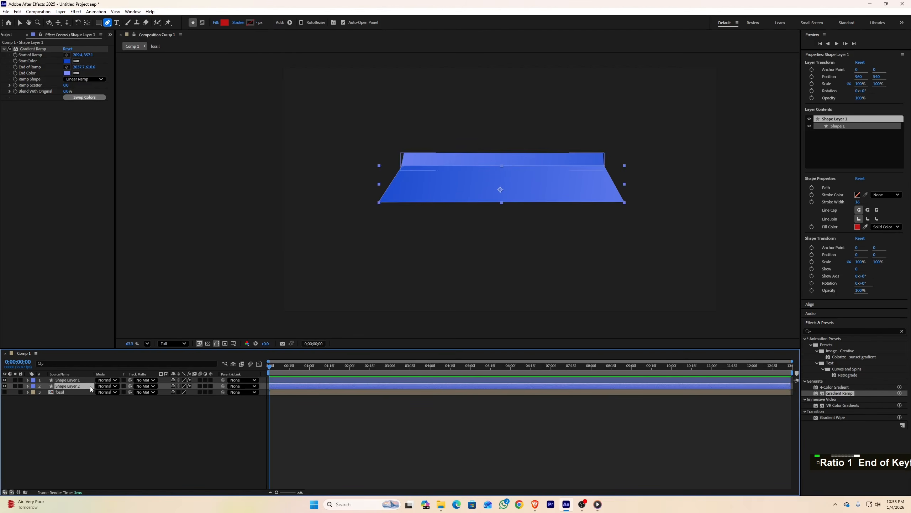
Adjust the corner points of the strip behind the trapezoid so it is thinner and meets the trapezoid's top edge
scroll(398, 157, "up", 3)
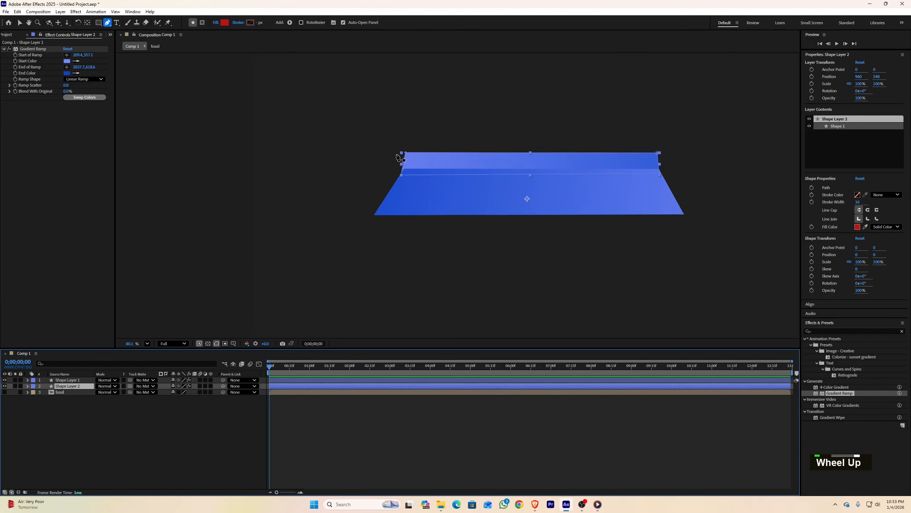
middle_click(404, 189)
left_click(290, 225)
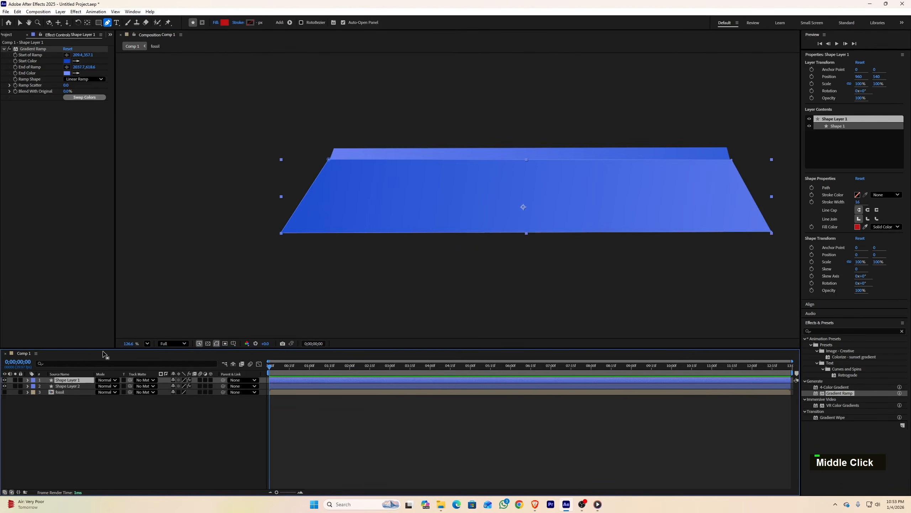
Reshape the corner points of both base shapes into a thin front face topped by a surface that narrows toward the back
left_click_drag(281, 234, 317, 197)
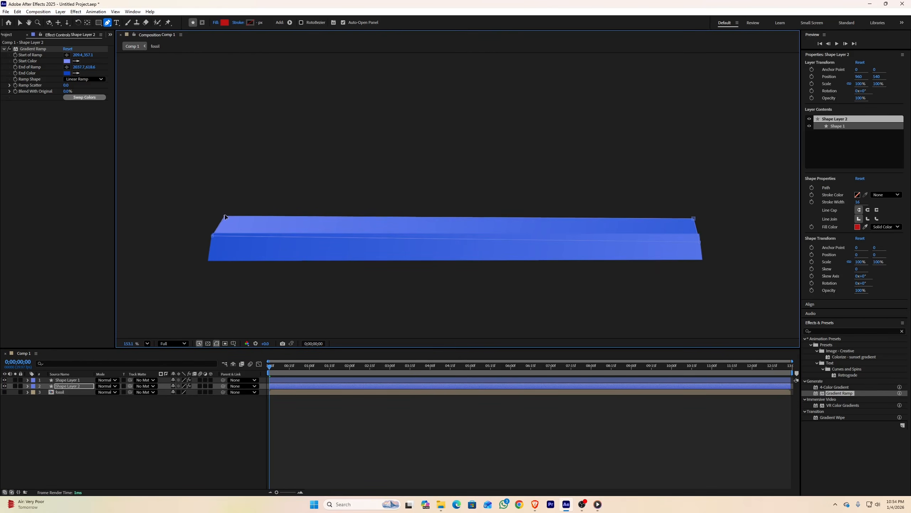
key("ctrl+shift+a")
scroll(383, 287, "down", 3)
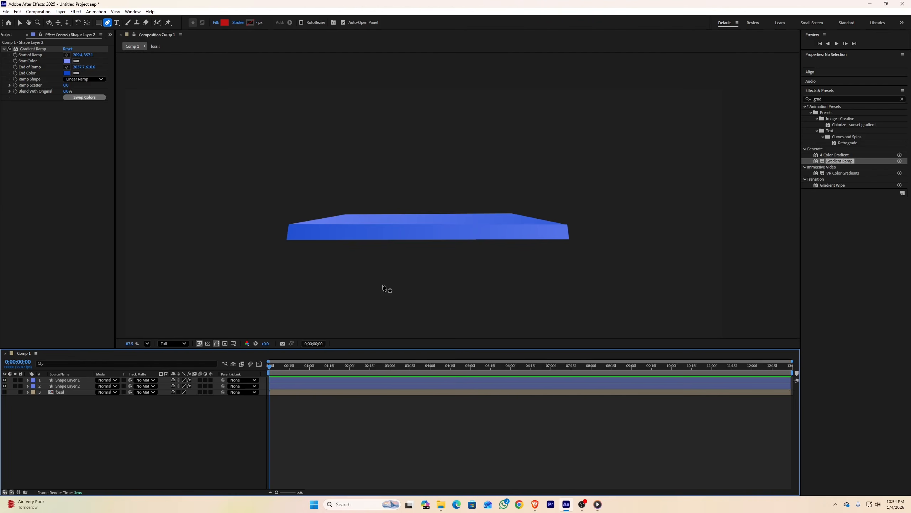
Set the Gradient Ramp's start color on Shape Layer 2 to a much paler blue
left_click(78, 379)
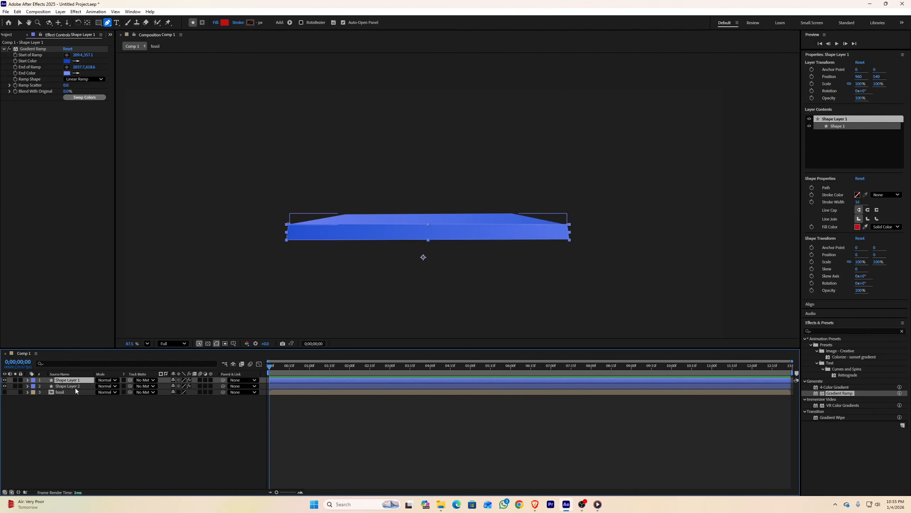
left_click(74, 386)
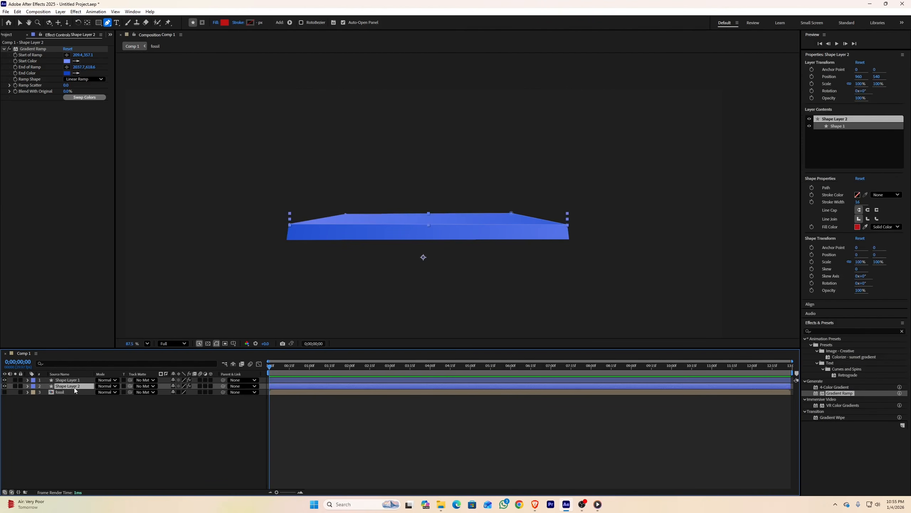
left_click(66, 60)
left_click_drag(430, 188, 502, 266)
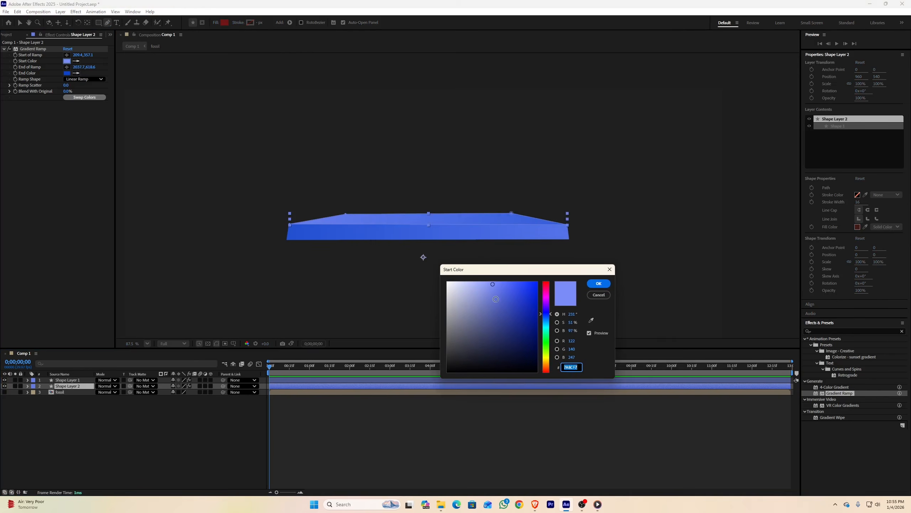
left_click(466, 282)
key("Return")
left_click(206, 427)
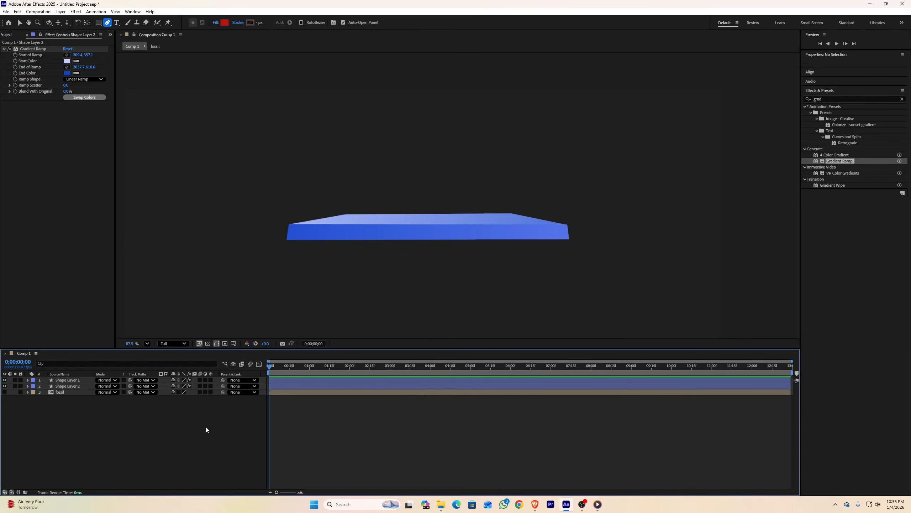
Pre-compose Shape Layer 1 and Shape Layer 2 as "pod" and make the fossil layer visible
left_click(60, 381)
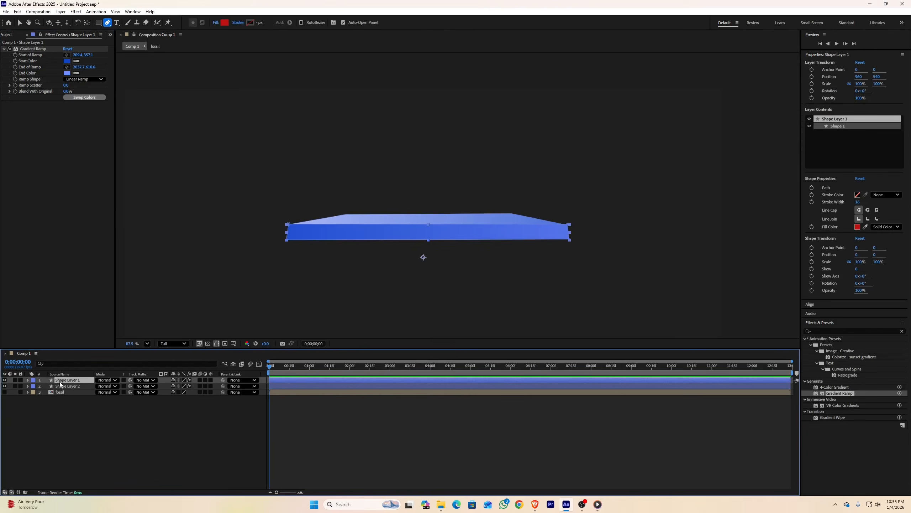
left_click(61, 386, "shift")
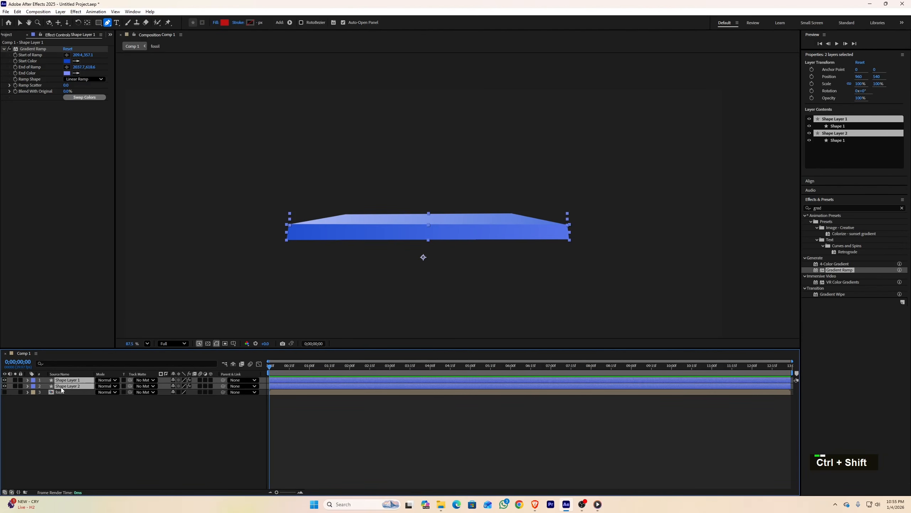
key("ctrl+shift+c")
type("pod")
key("Return")
left_click(5, 386)
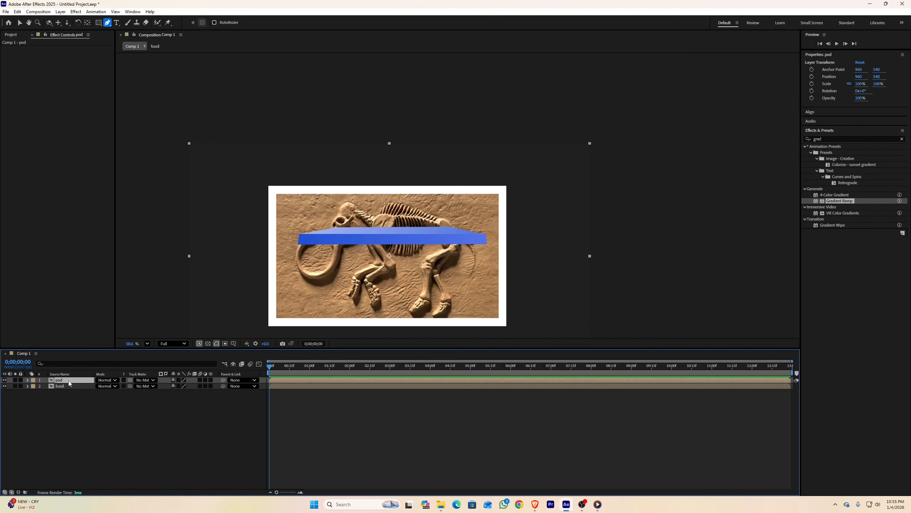
Reorder the layers so that pod sits below fossil
left_click_drag(70, 384, 70, 378)
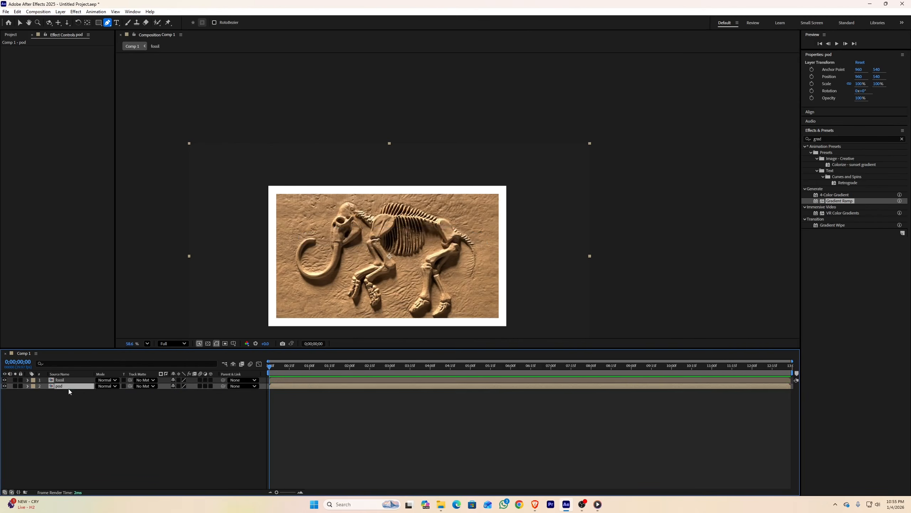
scroll(308, 255, "down", 2)
middle_click(355, 247)
key("v")
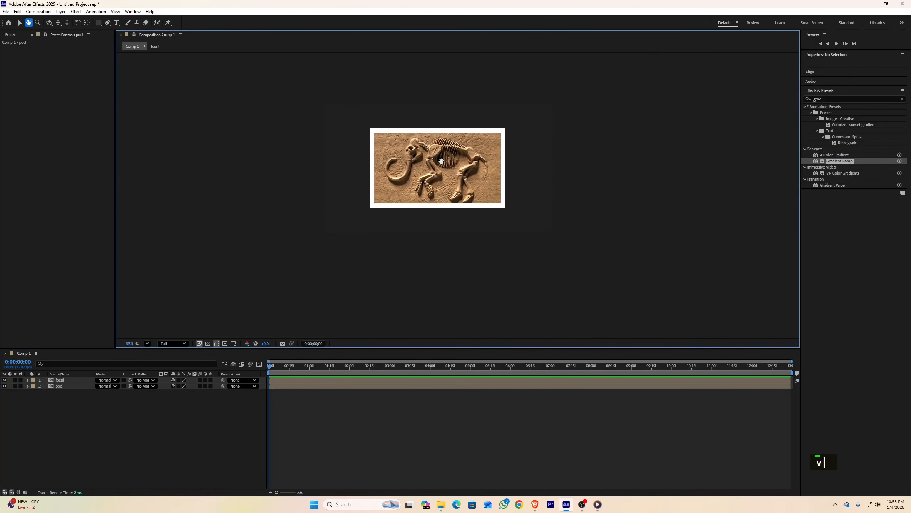
Scale the fossil layer down to 62%
left_click(436, 180)
key("ctrl+z")
key("v")
left_click(436, 182)
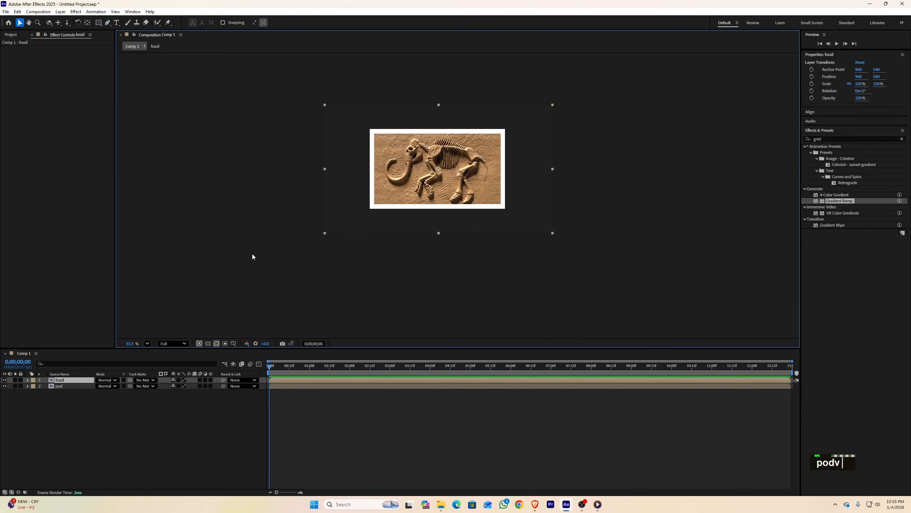
key("s")
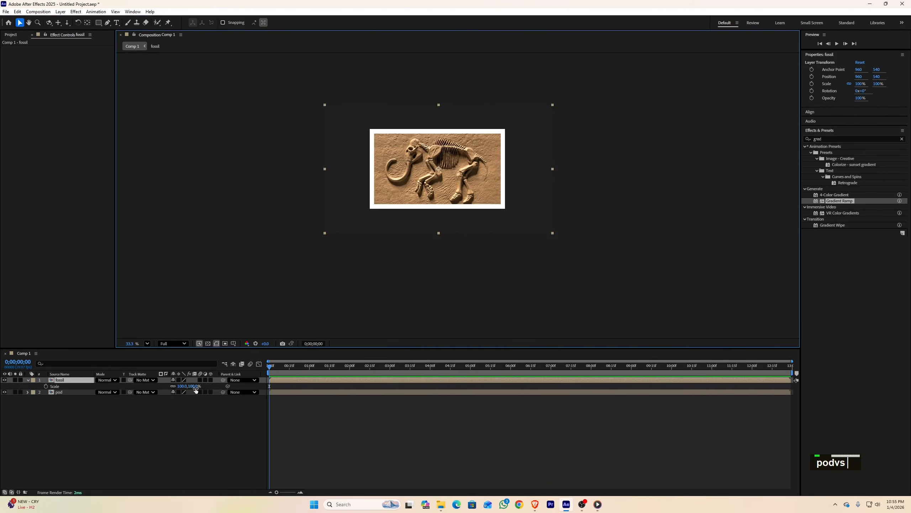
left_click_drag(194, 386, 181, 386)
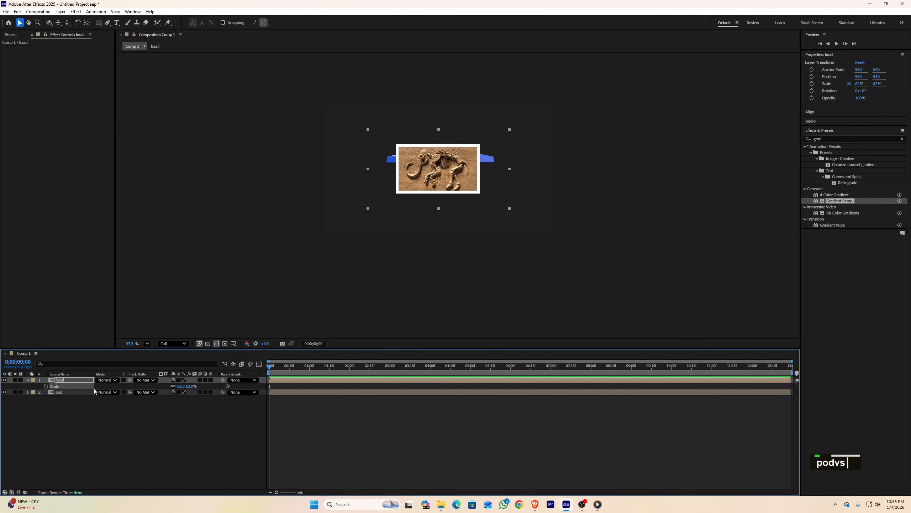
Place the pod layer under the fossil photo as its base and scale it up to 153%
left_click(74, 393)
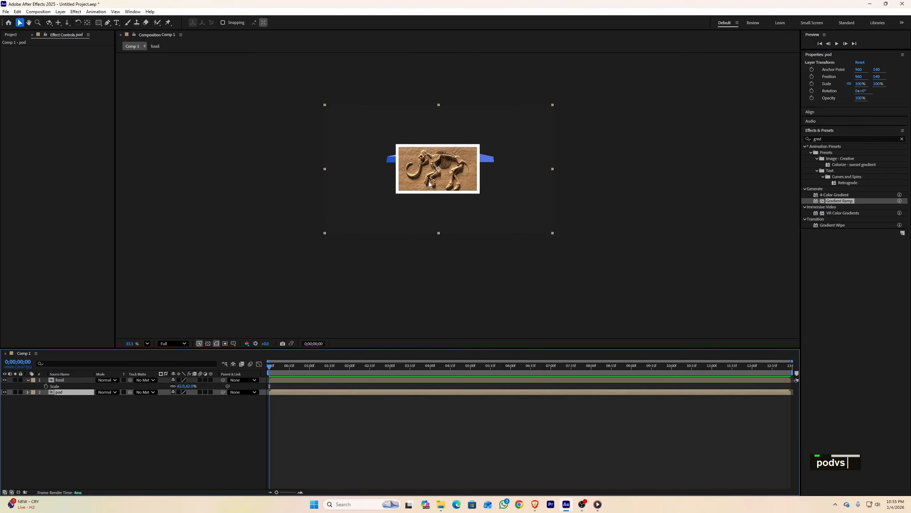
left_click_drag(429, 184, 428, 228)
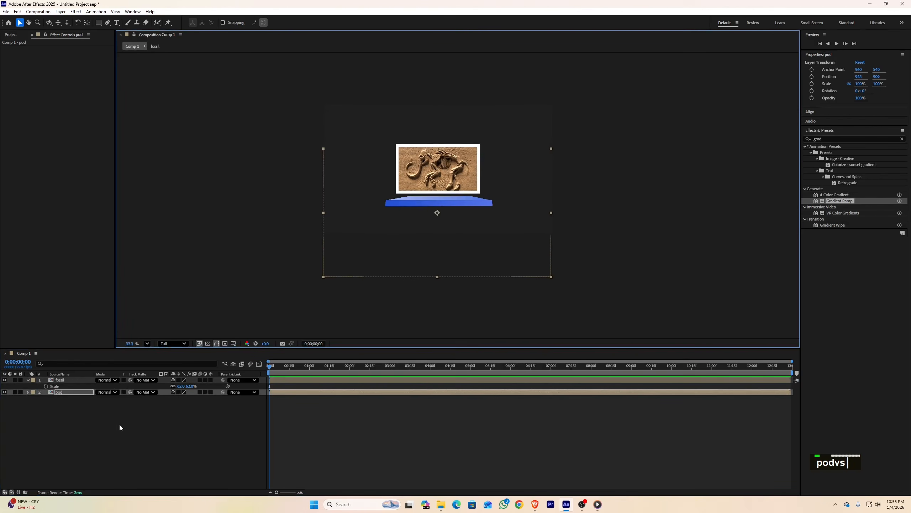
key("s")
left_click_drag(190, 398, 210, 399)
left_click_drag(412, 250, 413, 254)
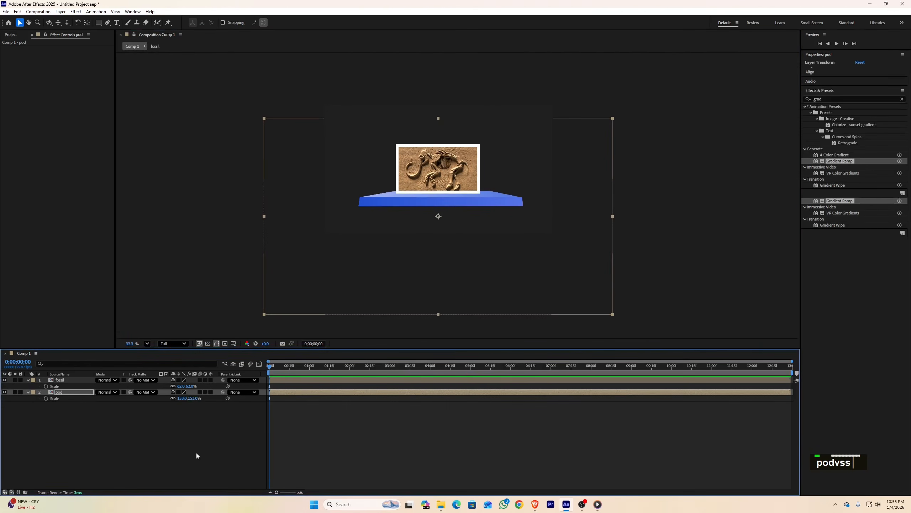
left_click(196, 453)
Duplicate the pod layer and pre-compose the copy with the fossil layer as "1"
left_click(74, 392)
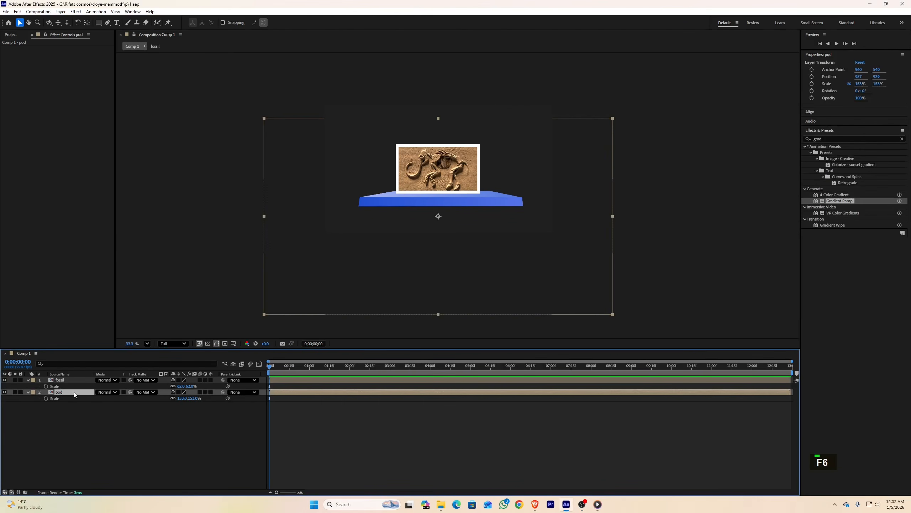
key("ctrl+d")
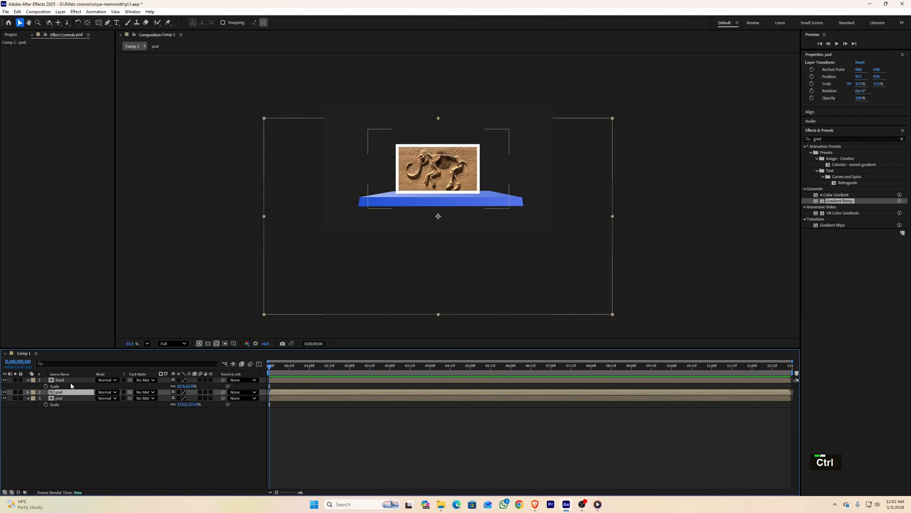
left_click(70, 380, "ctrl")
key("ctrl+shift+c")
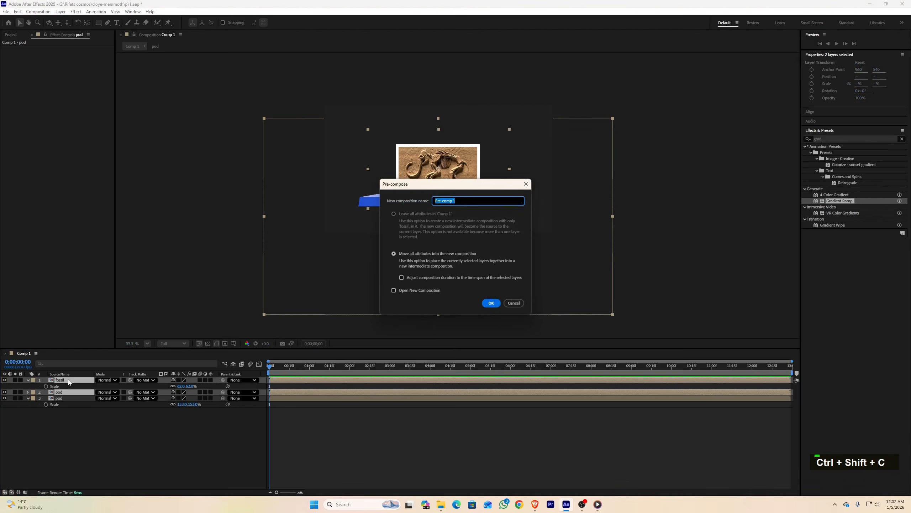
type("1")
key("Return")
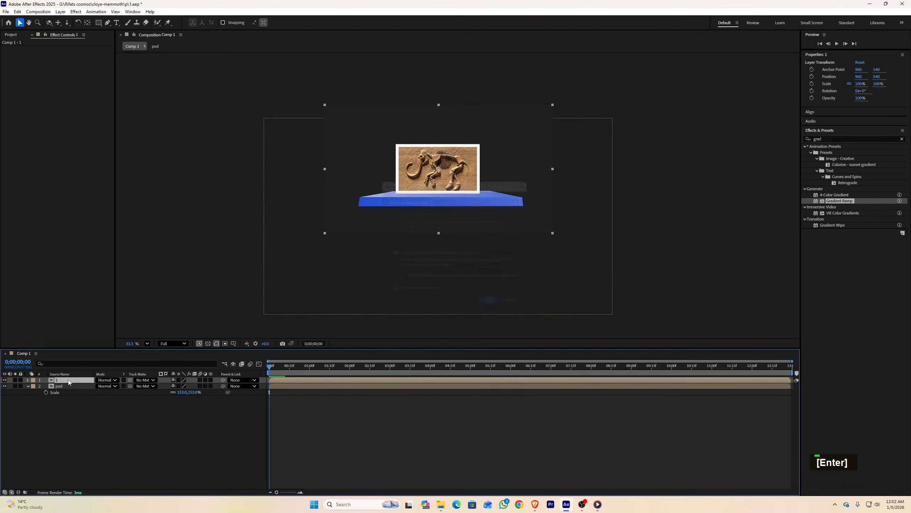
Add the mammoth image 2.png to the composition and hide the pre-composed layer 1
key("F6")
left_click_drag(2, 477, 217, 441)
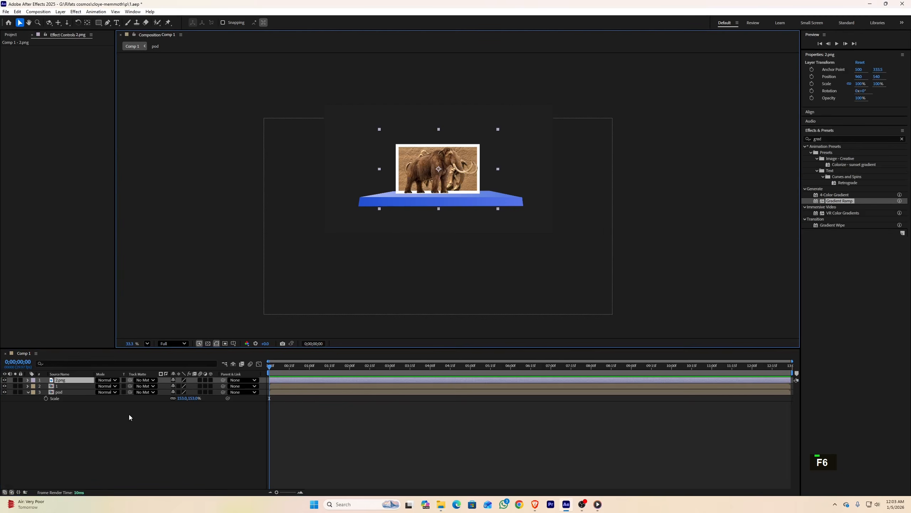
left_click(21, 386)
left_click(21, 387)
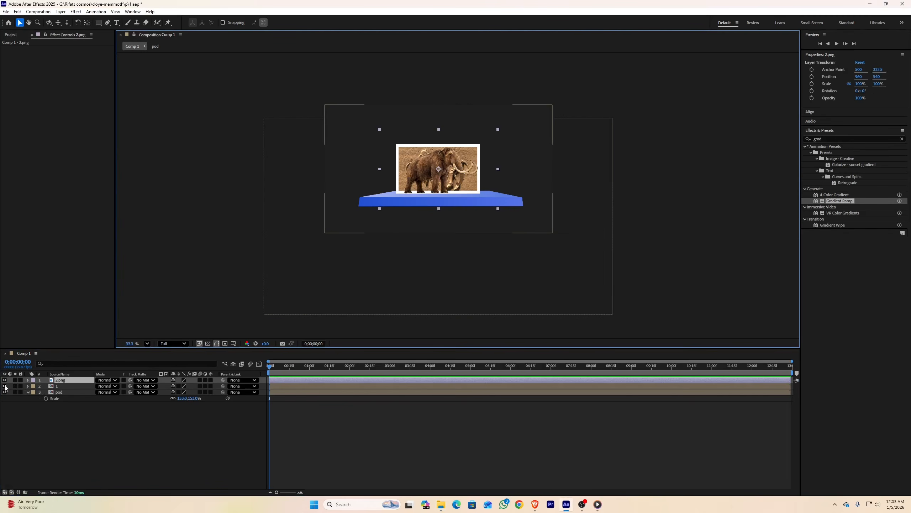
left_click(5, 386)
left_click(74, 415)
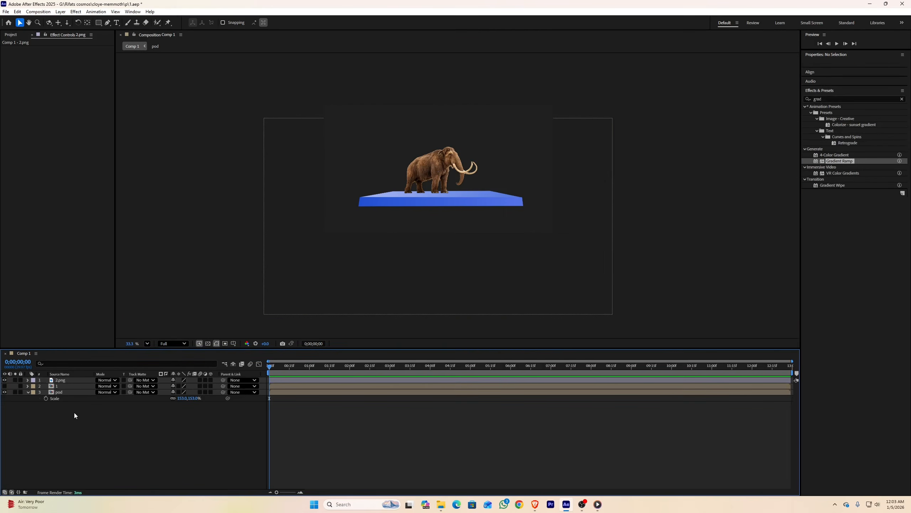
Move the 2.png layer below layer 1, directly above pod
left_click(64, 379)
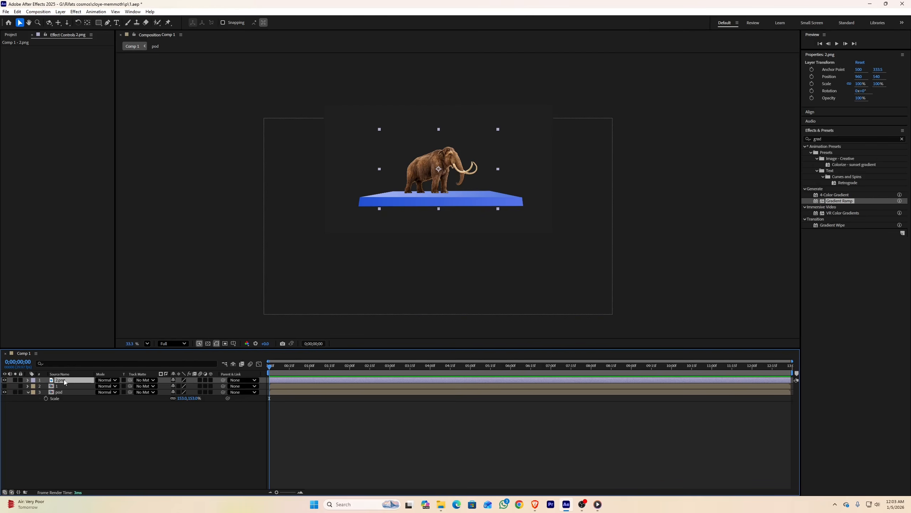
left_click_drag(64, 379, 64, 393)
left_click_drag(64, 392, 64, 393)
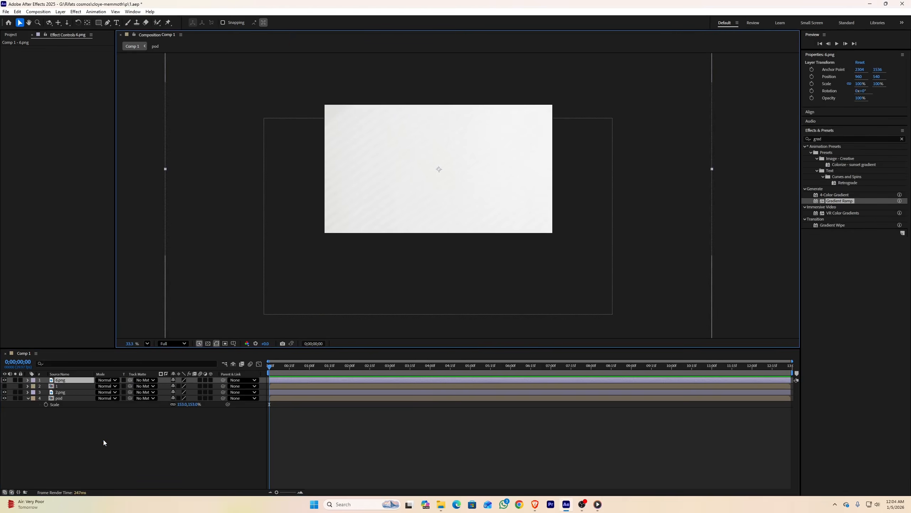
Scale the torn-paper image 6.png down to 20% and move its layer beneath 2.png
key("s")
left_click_drag(193, 385, 95, 383)
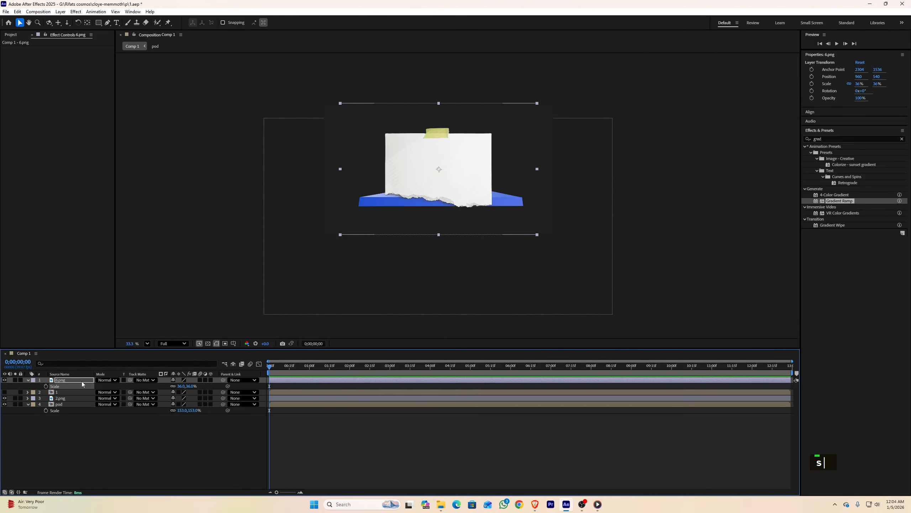
left_click_drag(77, 382, 76, 398)
left_click_drag(190, 397, 180, 397)
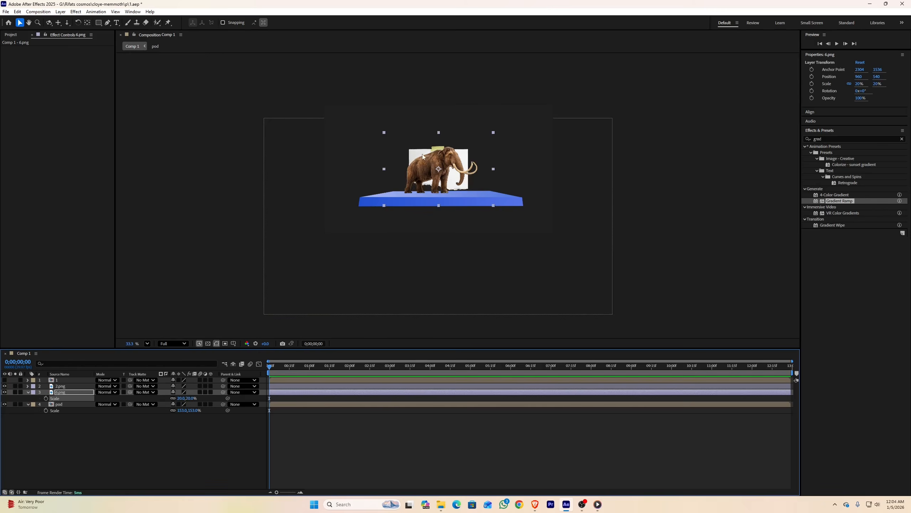
Shift the torn paper behind the mammoth's back and flip it horizontally
left_click_drag(429, 158, 405, 154)
right_click(84, 393)
mouse_move(125, 209)
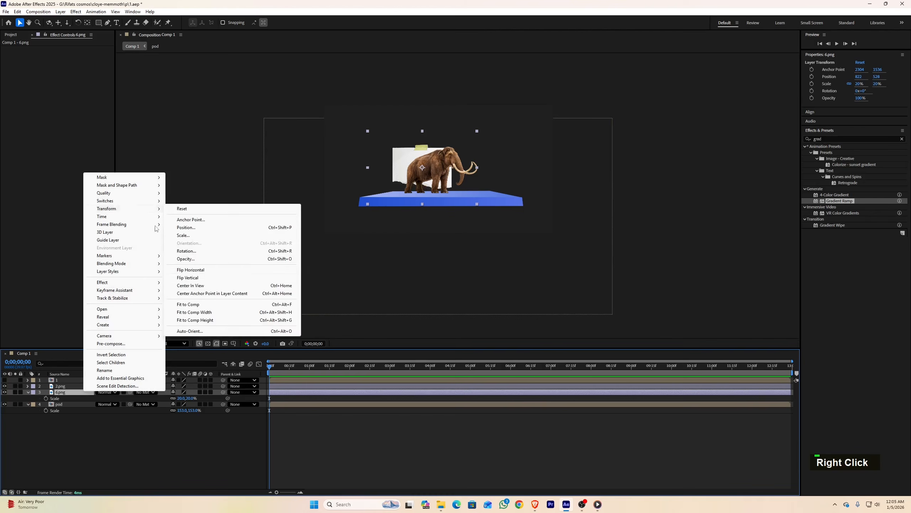
left_click(225, 271)
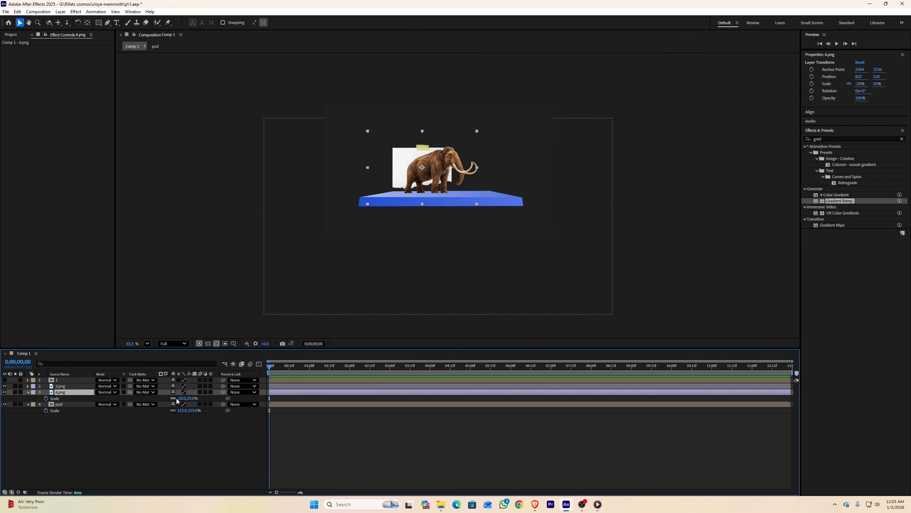
Set the torn paper's scale to 18% and nudge it slightly left behind the mammoth
left_click(188, 398)
type("15")
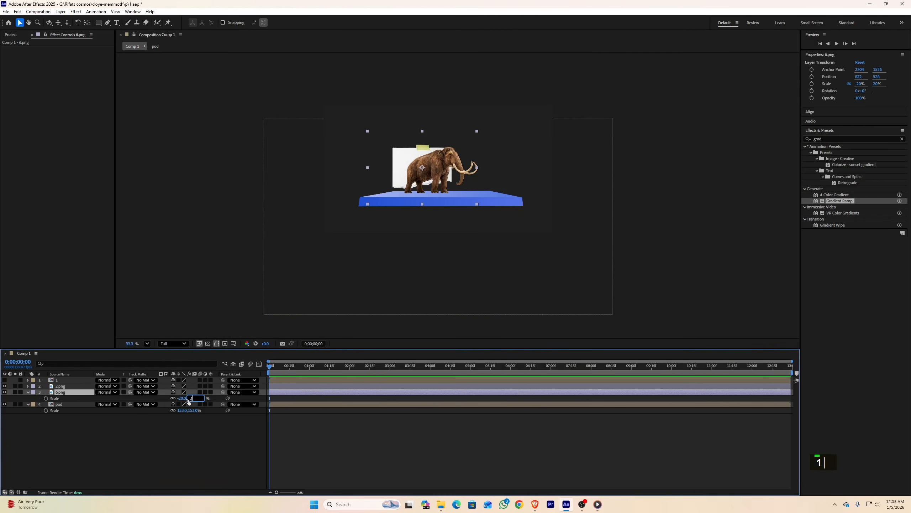
key("Return")
left_click(188, 398)
type("18")
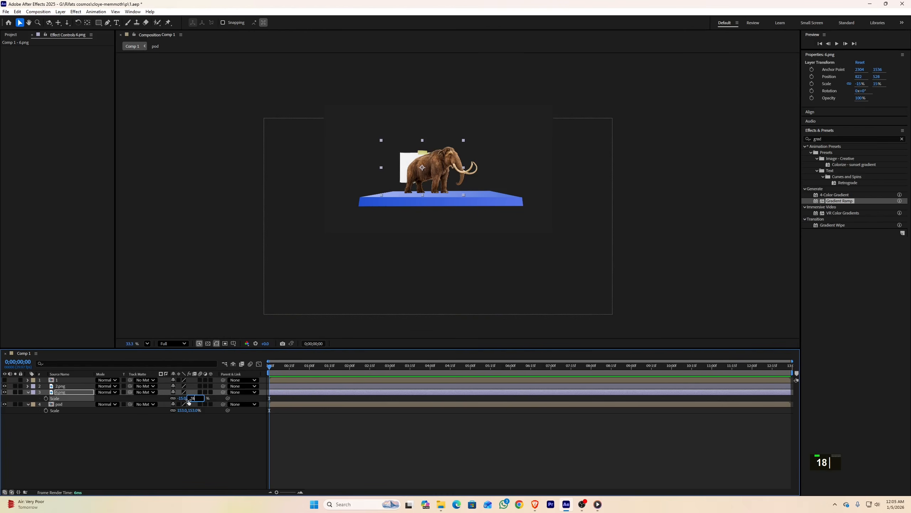
key("Return")
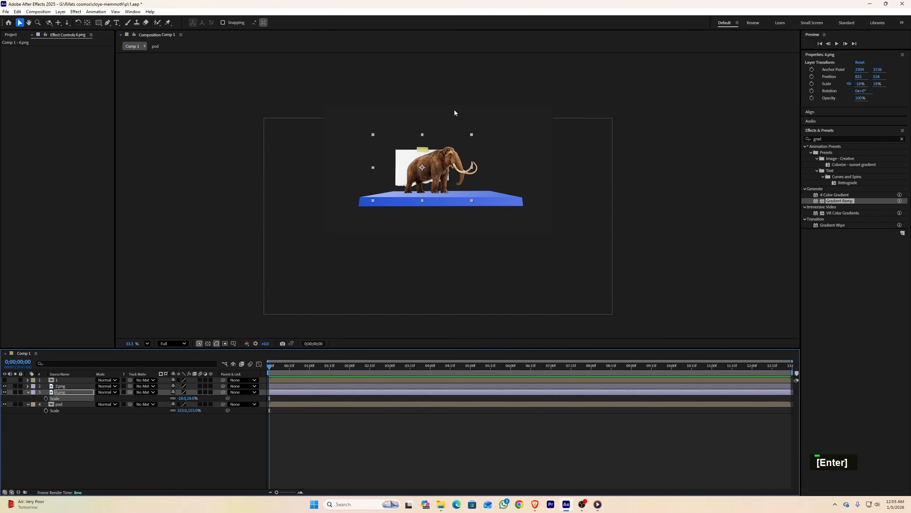
left_click(414, 154)
left_click_drag(413, 153, 408, 160)
left_click(165, 424)
Pre-compose the 2.png, 6.png and pod layers together into a composition named 2
key("F6")
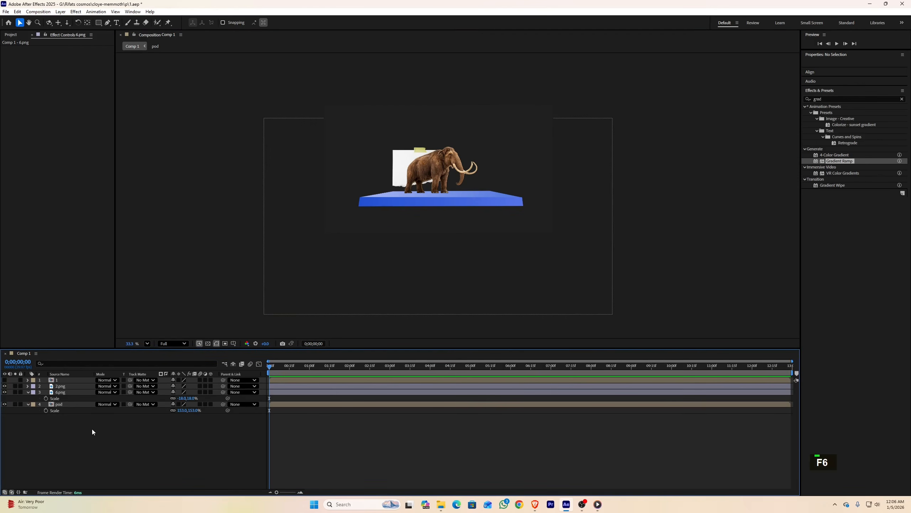
left_click_drag(92, 429, 67, 391)
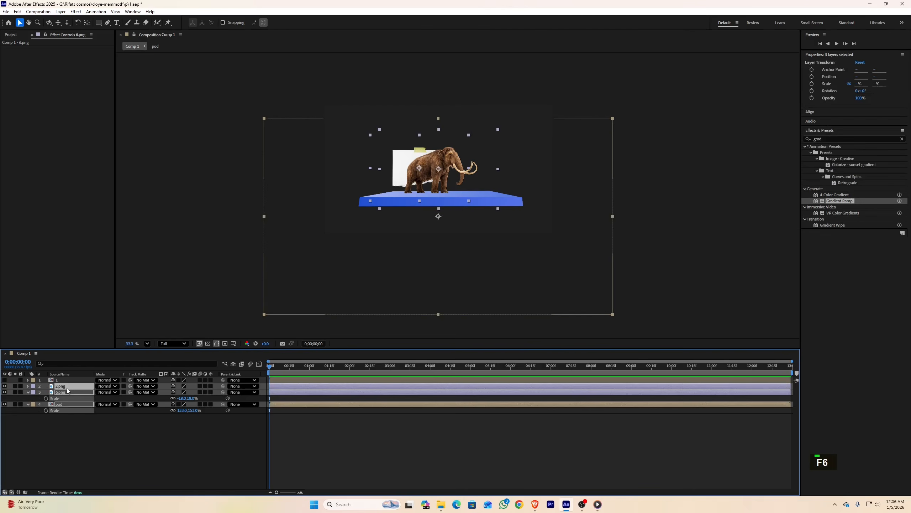
key("ctrl+shift+c")
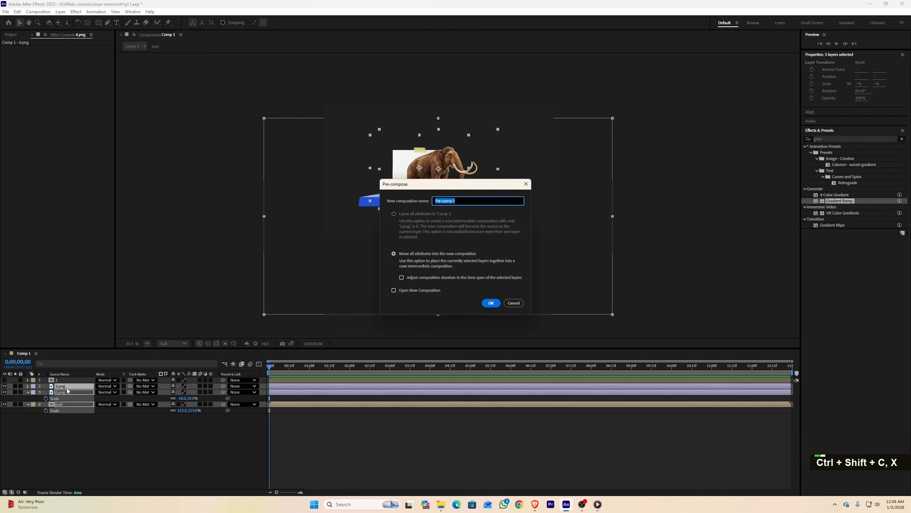
type("2")
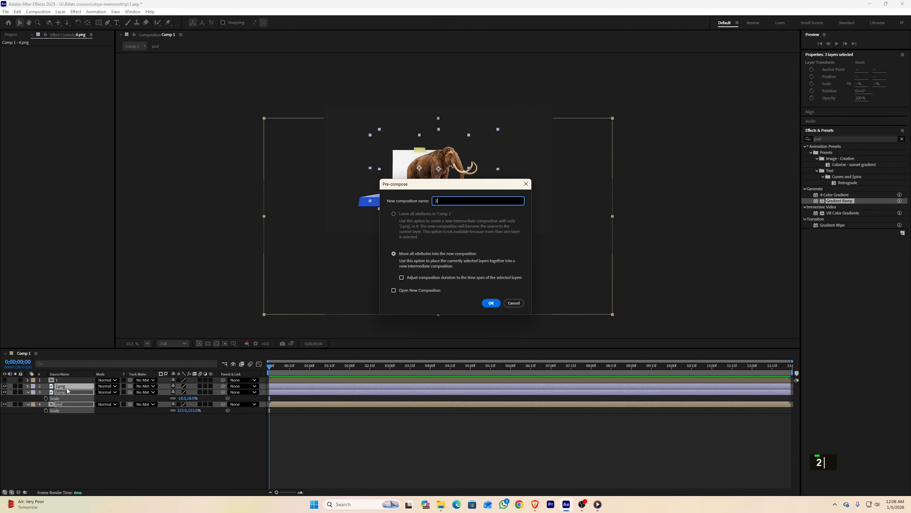
key("Return")
Open composition 2 and turn on its transparency grid
double_click(65, 386)
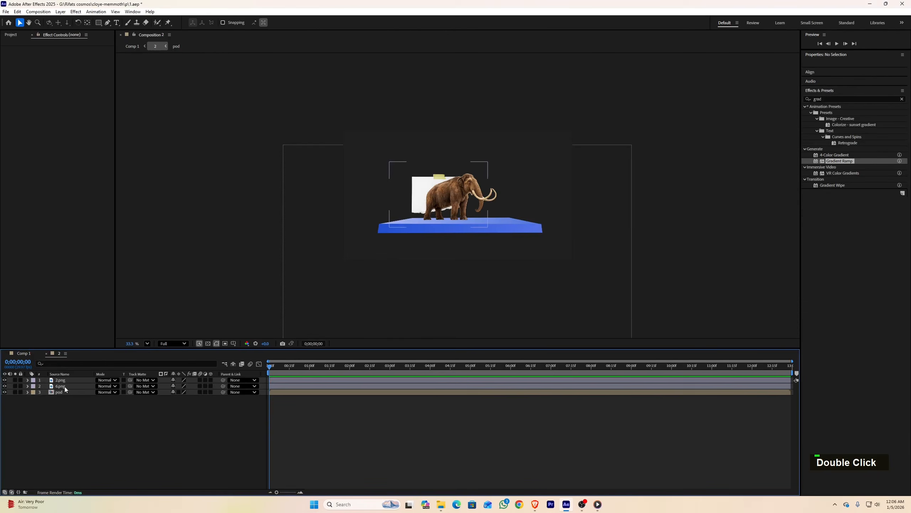
scroll(495, 210, "up", 4)
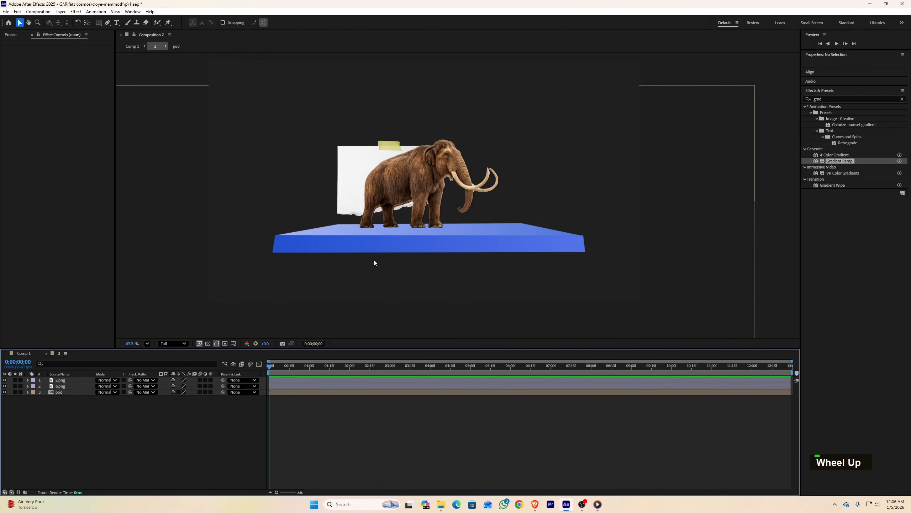
left_click_drag(410, 266, 356, 258)
key("F6")
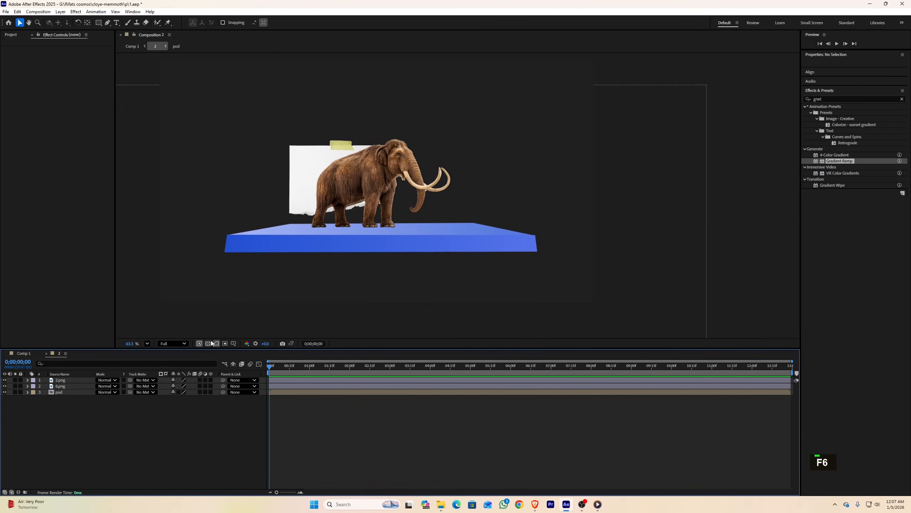
left_click(212, 344)
Apply Simple Choker to the mammoth layer 2.png and raise Choke Matte to just over 2
left_click(121, 381)
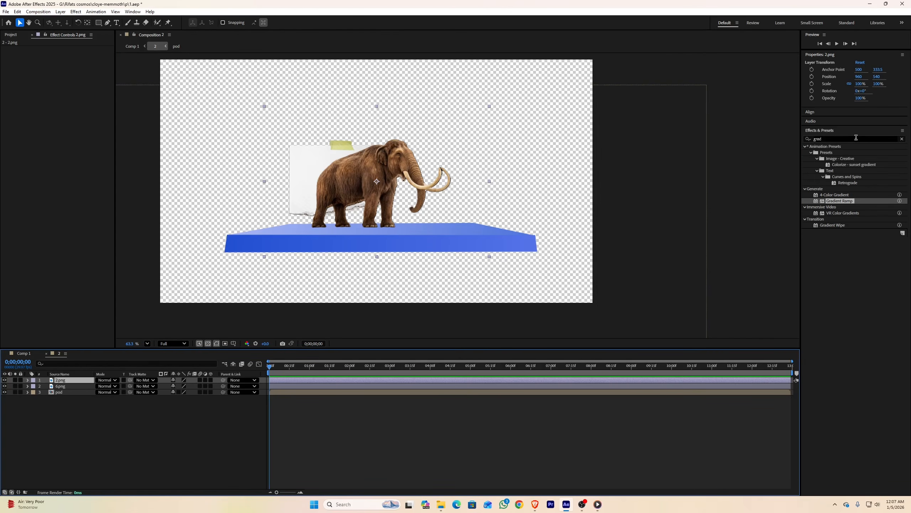
left_click(857, 139)
type("simple")
double_click(831, 194)
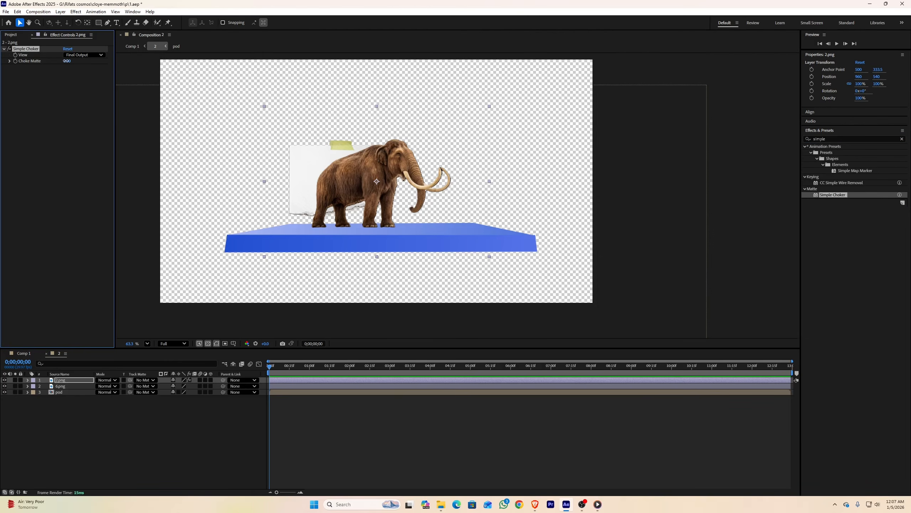
left_click_drag(66, 61, 75, 61)
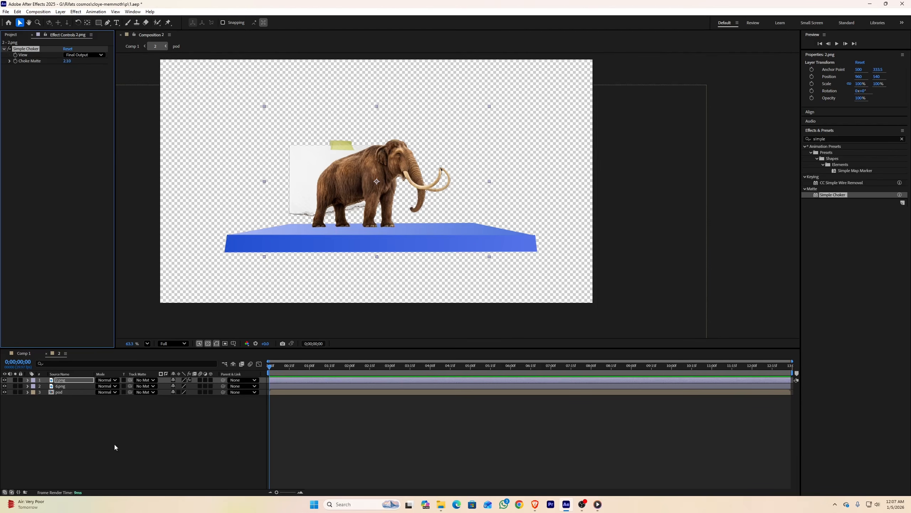
key("F6")
key("F5")
left_click(240, 426)
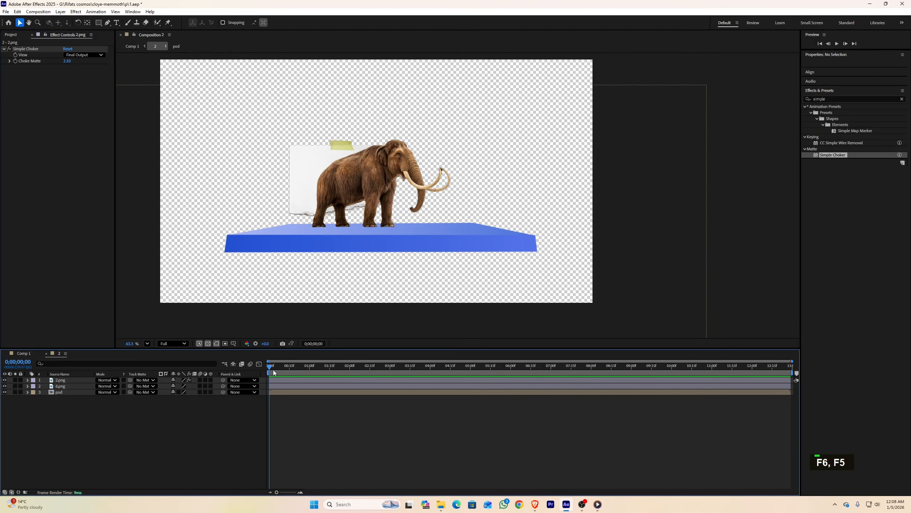
At 0;00;01;14, place puppet pins on the mammoth's four feet, its shoulder and the end of its trunk
left_click_drag(272, 365, 331, 380)
left_click(332, 380)
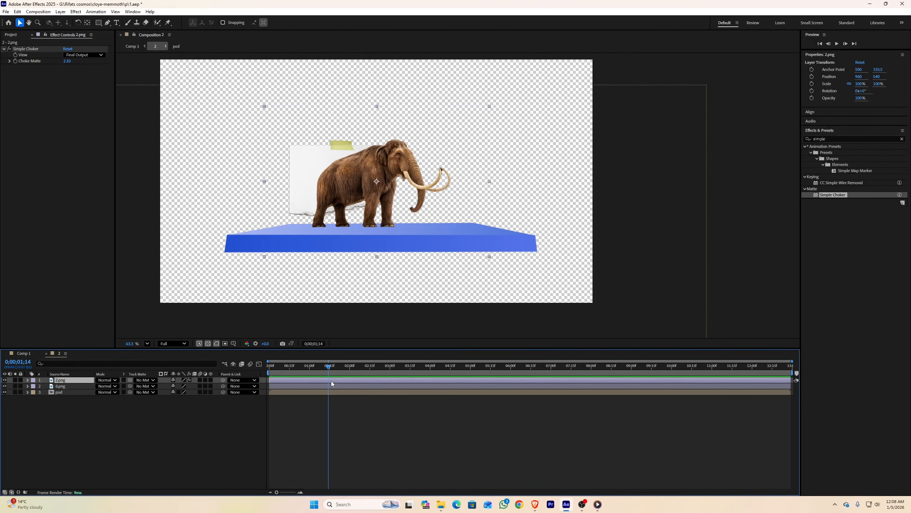
left_click(170, 23)
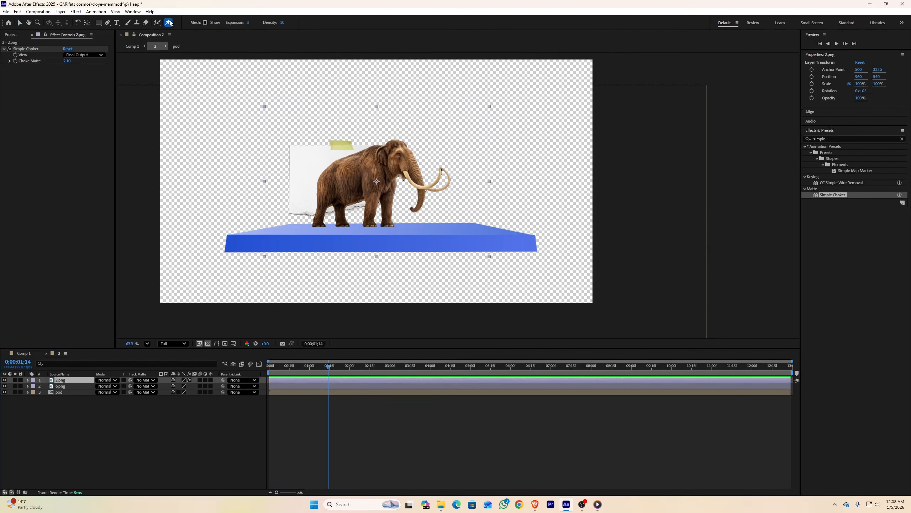
left_click(320, 220)
left_click(342, 222)
left_click(371, 221)
left_click(388, 219)
left_click(371, 169)
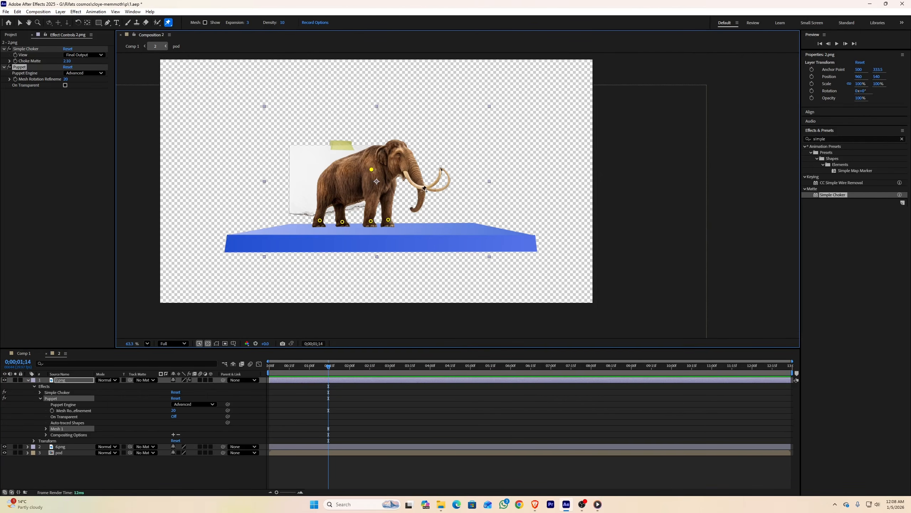
left_click(419, 206)
key("F6")
key("F5")
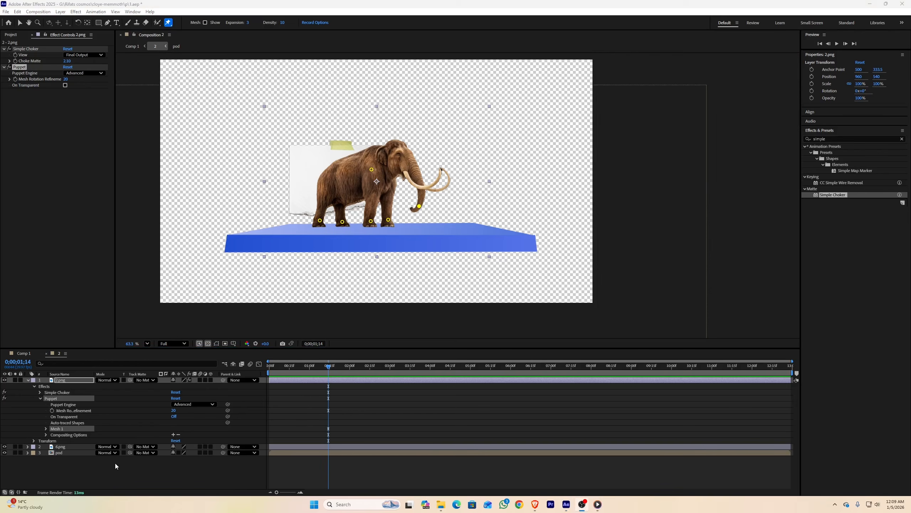
Reveal the pin keyframes and, at 0;00;02;14, move the trunk pin up and forward to raise the trunk
key("u")
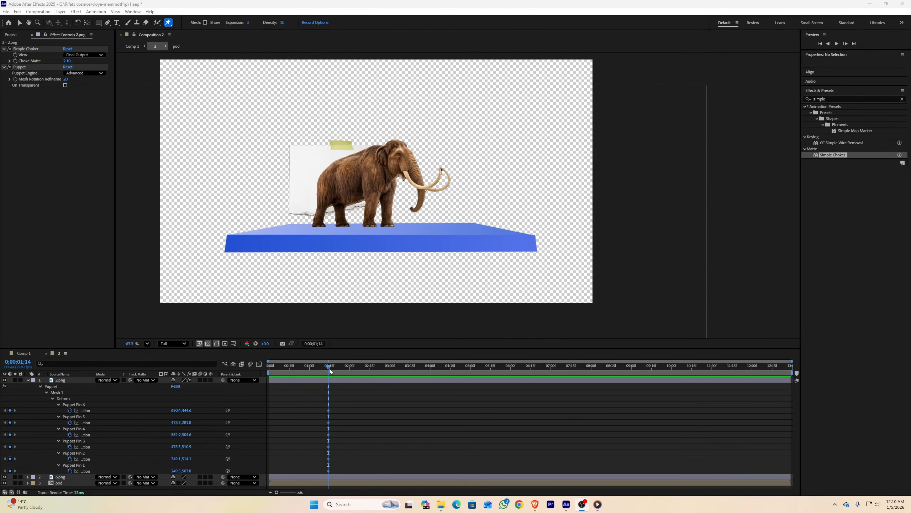
left_click_drag(328, 367, 368, 372)
left_click(80, 405)
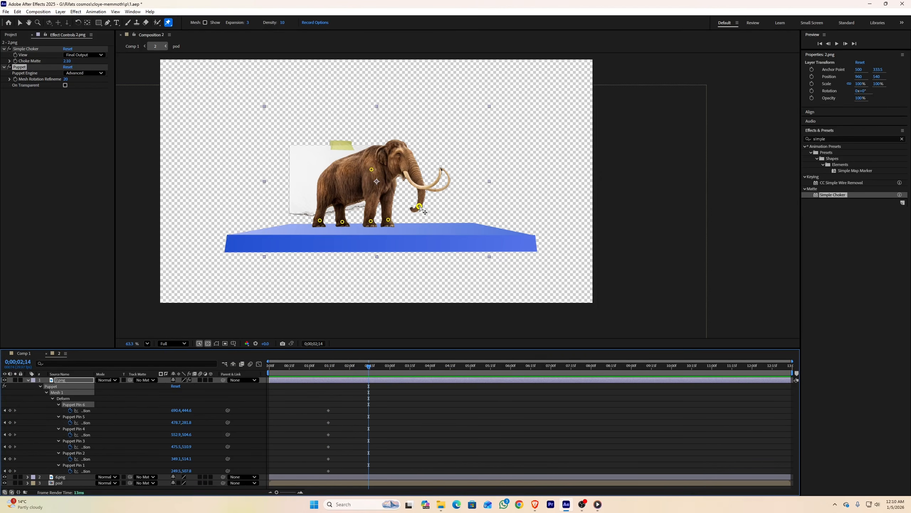
left_click_drag(419, 206, 431, 194)
mouse_move(369, 366)
left_mouse_down()
mouse_move(336, 365)
mouse_move(370, 364)
left_mouse_up()
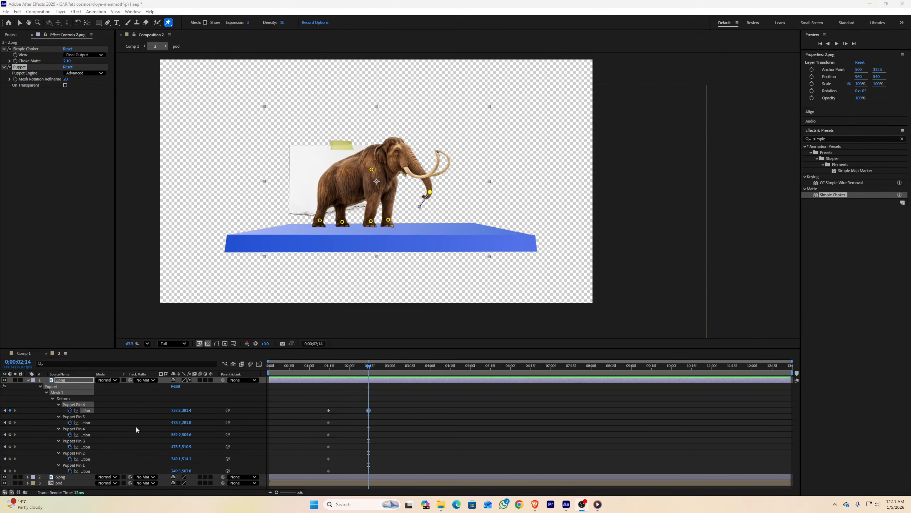
Add the expression loopOut('pingpong') to the trunk pin's position and preview the motion
left_click(70, 411, "alt")
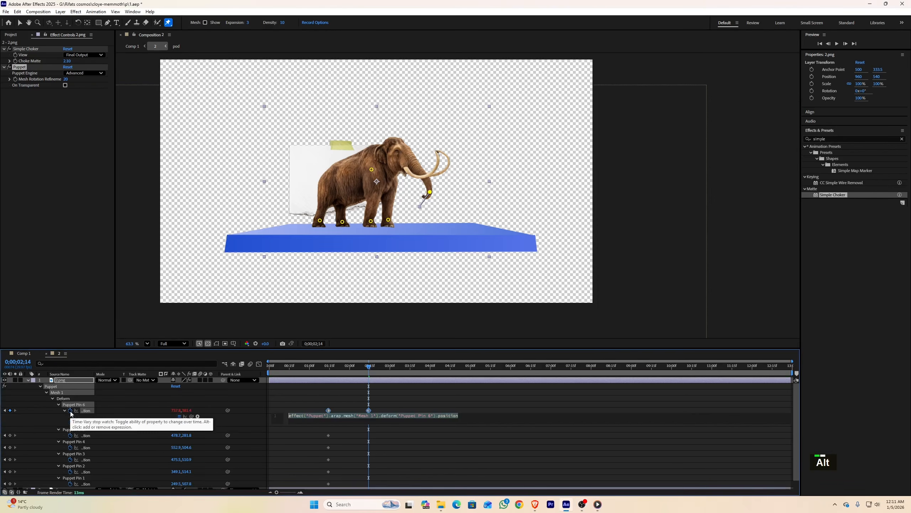
type("loop")
key("Down")
key("Down")
key("Down")
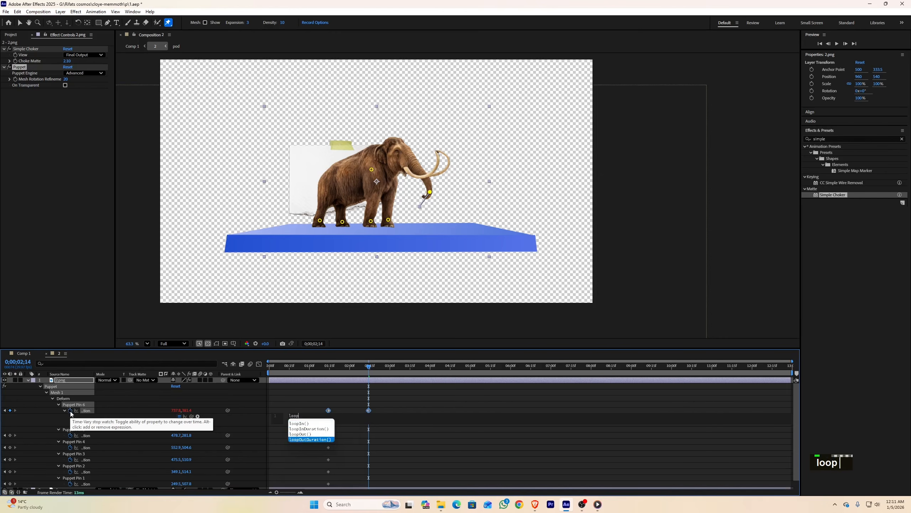
key("Up")
key("Return")
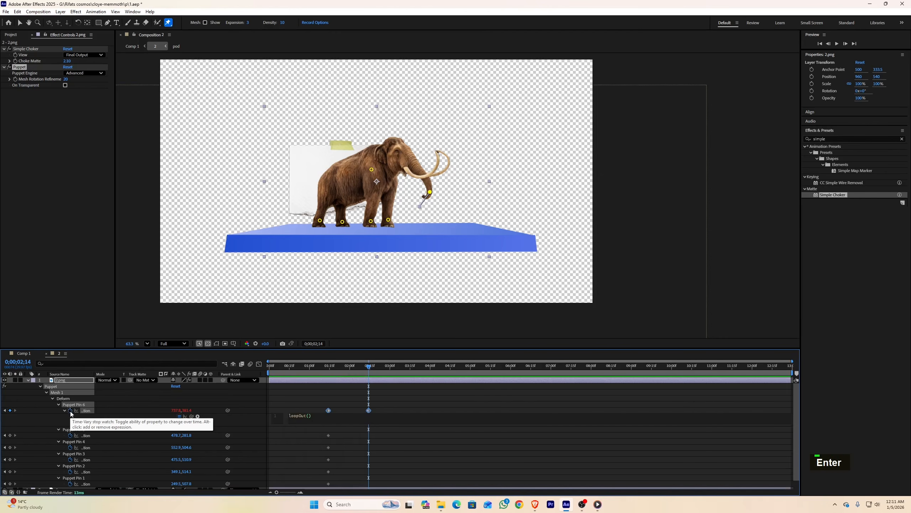
type("'")
key("Down")
key("Down")
key("Down")
key("Return")
key("Return")
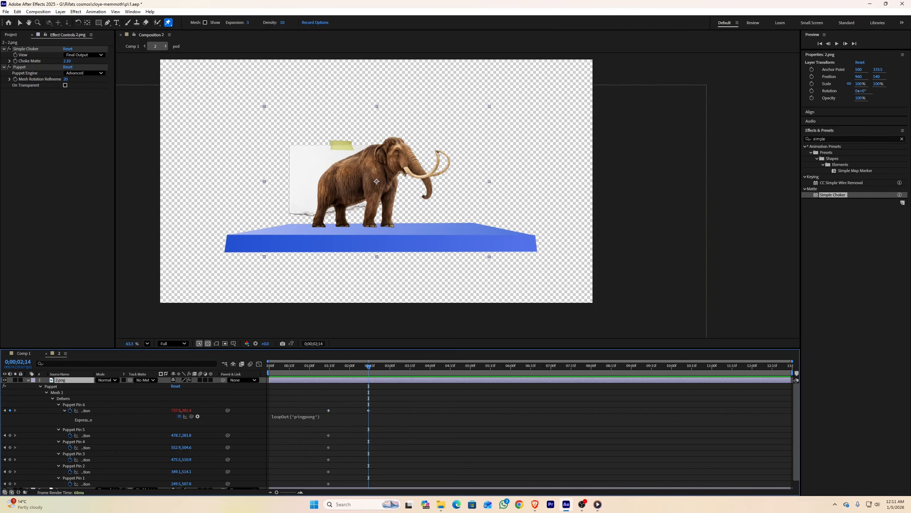
key("space")
left_click(326, 362)
key("space")
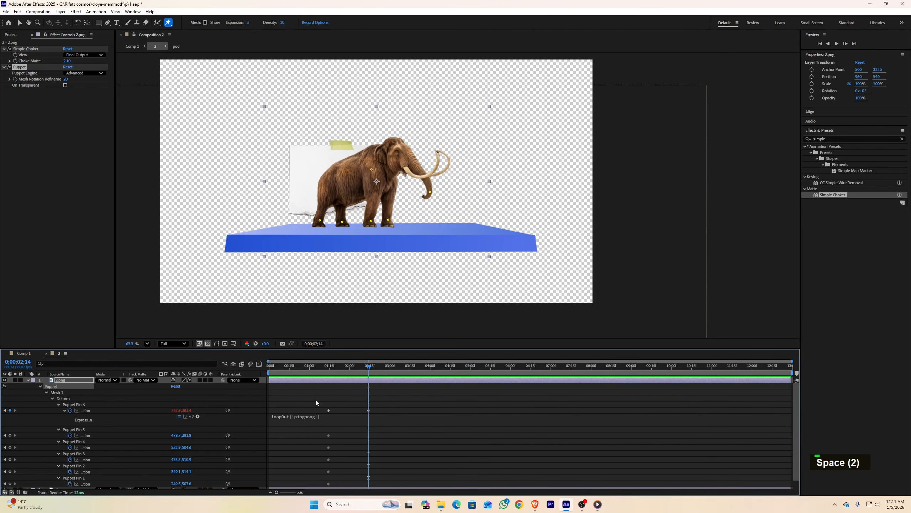
Easy-ease both trunk pin keyframes, steepen their speed curve in the graph editor and preview the loop
left_click_drag(316, 400, 374, 412)
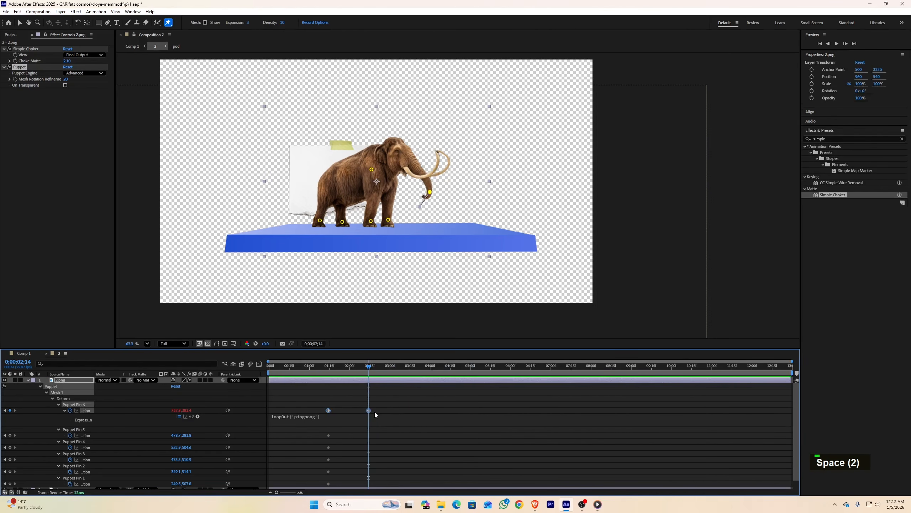
key("F9")
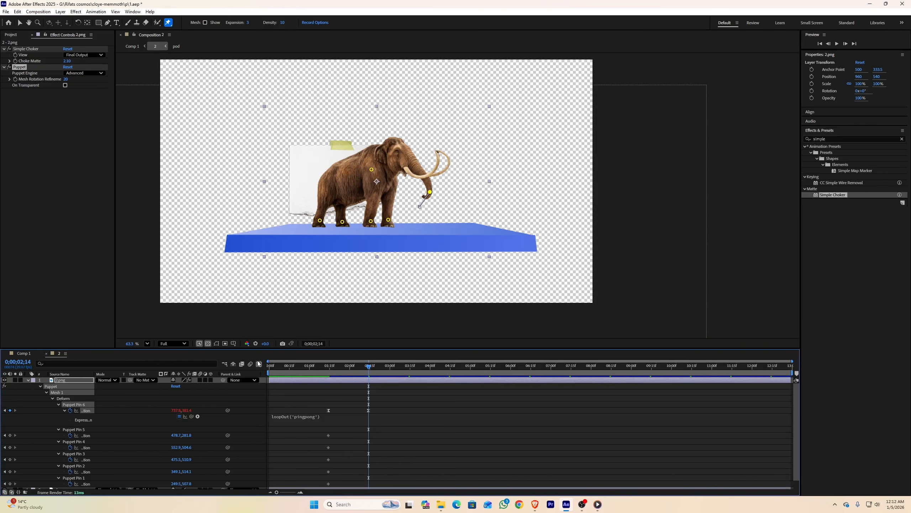
left_click(259, 364)
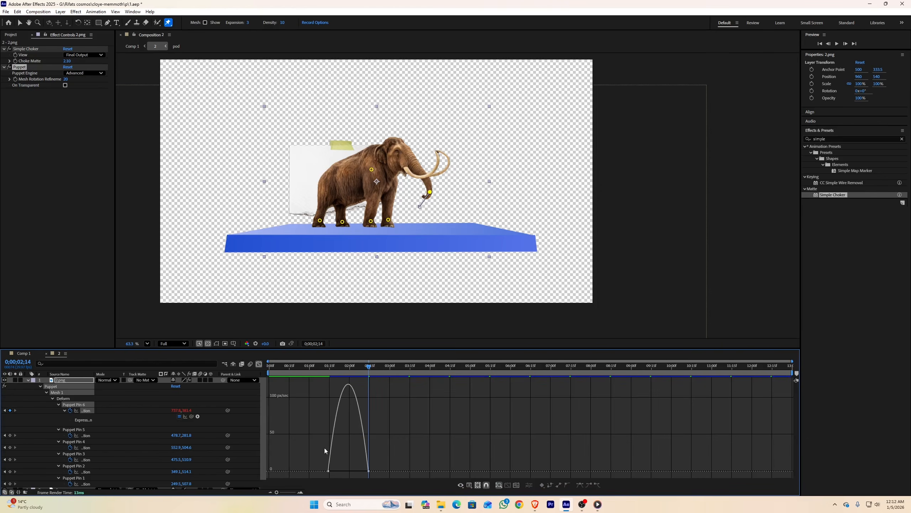
left_click_drag(329, 459, 386, 478)
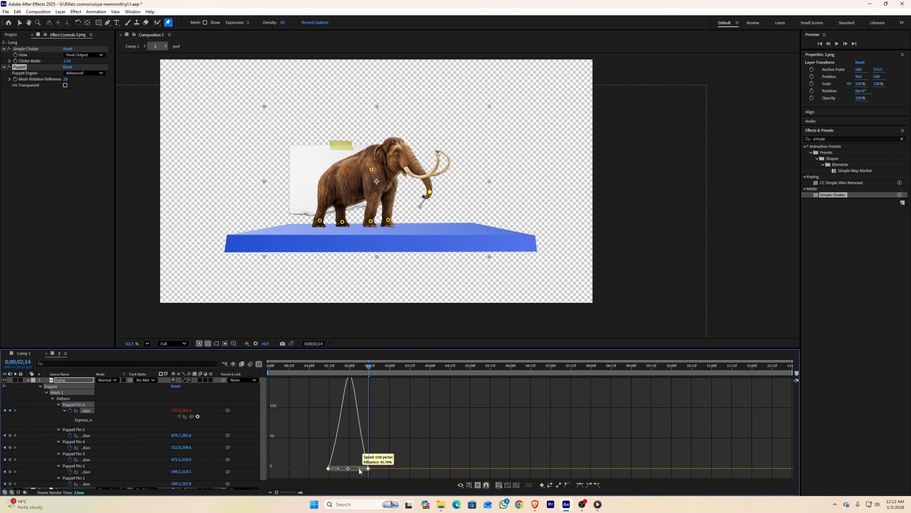
key("shift+F3")
left_click(324, 363)
key("space")
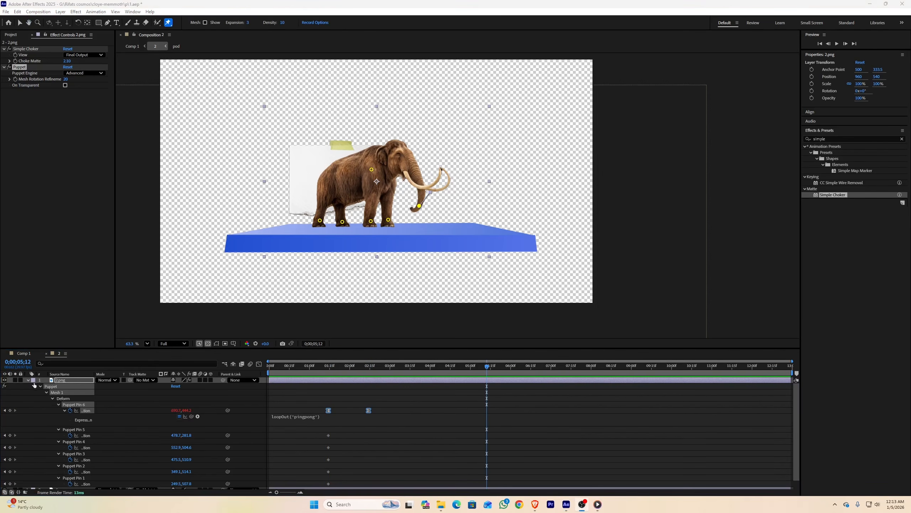
Shift the mammoth and torn paper together to the right to center them on the podium
left_click(28, 380)
left_click(61, 386, "shift")
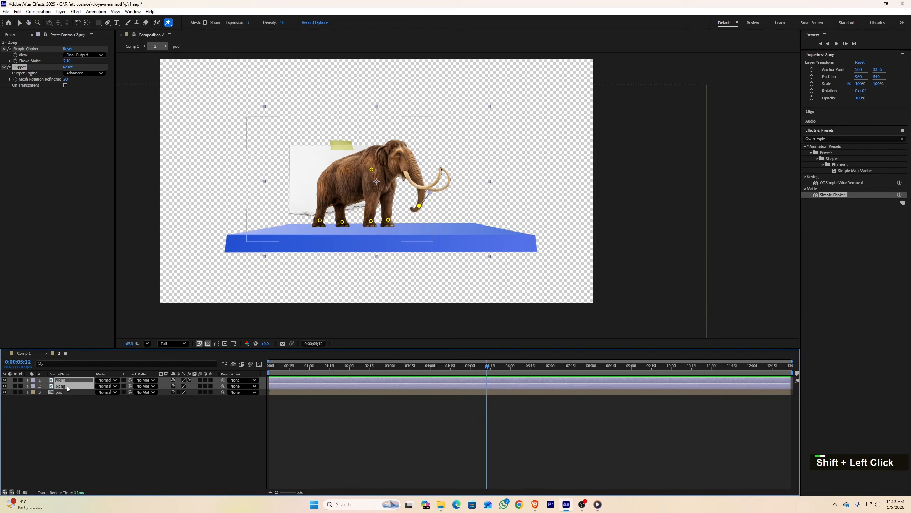
key("v")
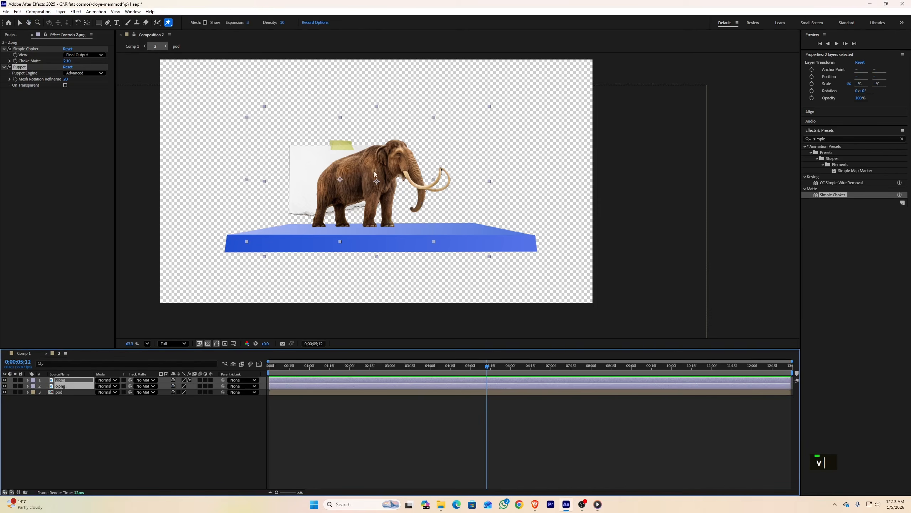
left_click_drag(366, 166, 391, 169)
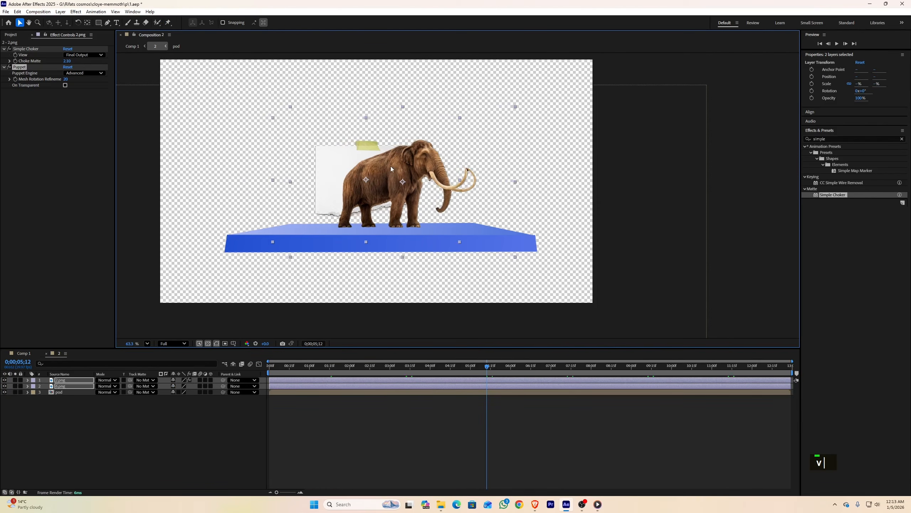
In Comp 1, make layer 1 visible again, position it near the frame's center and place layer 2 beside it on the right
left_click(30, 353)
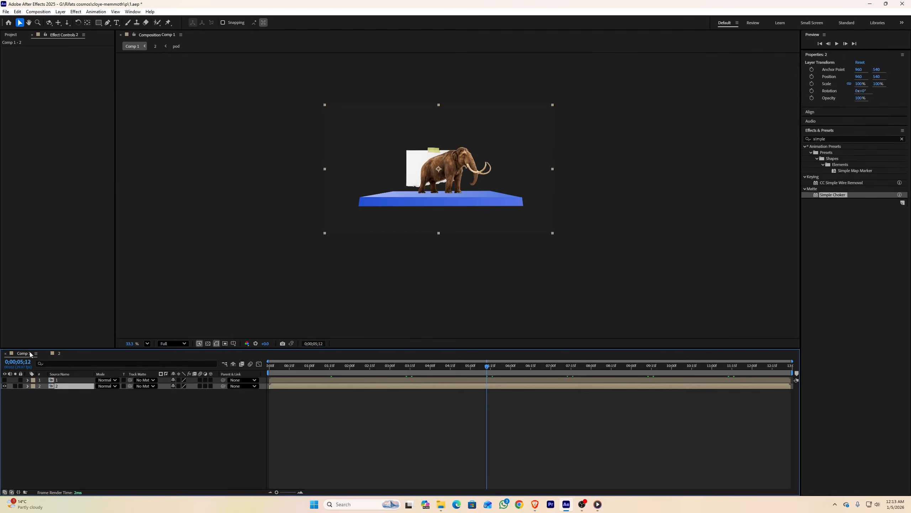
left_click(5, 380)
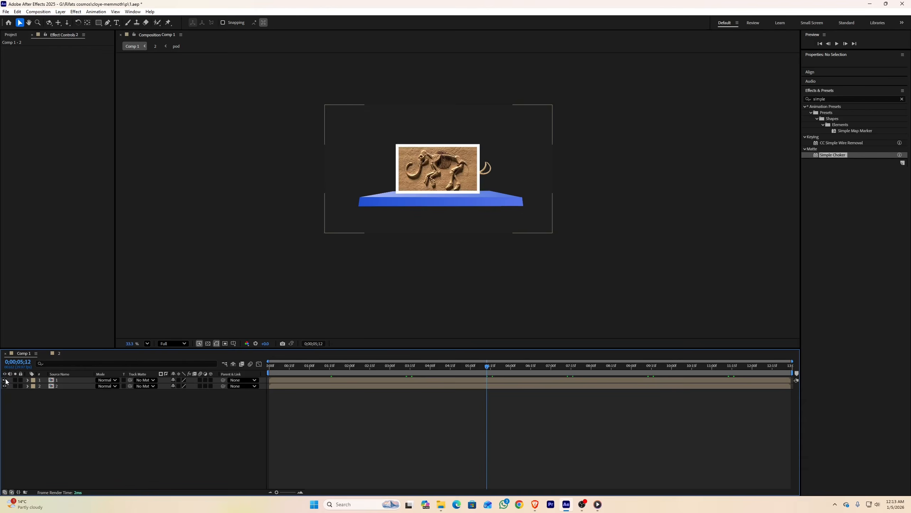
left_click_drag(421, 161, 368, 157)
left_click_drag(467, 151, 579, 148)
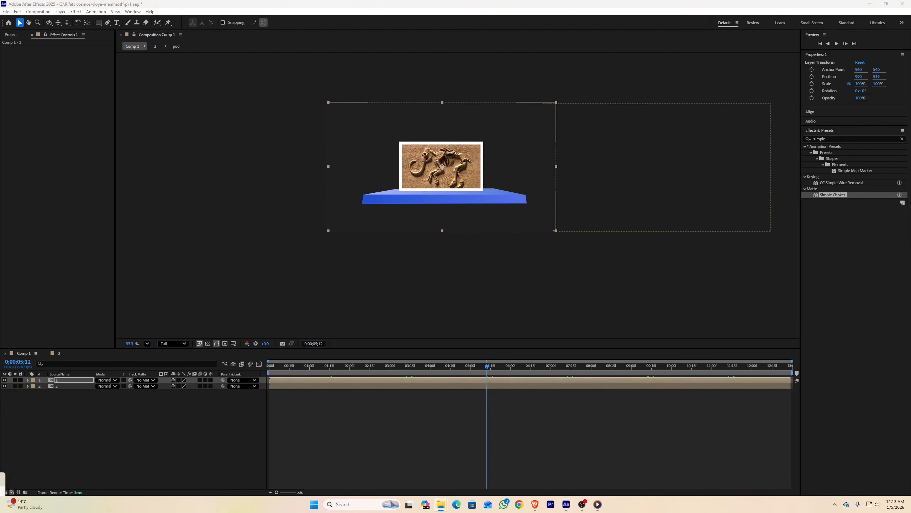
Import the empty gray wall room image into Comp 1 as the bottom background layer
left_click_drag(2, 463, 82, 444)
left_click_drag(73, 402, 72, 402)
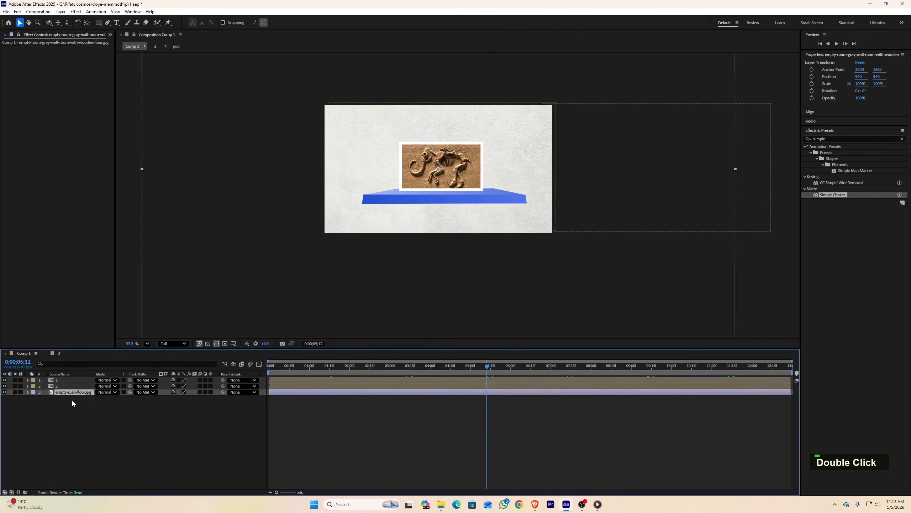
Scale the gray wall room image to 58% and reposition it so the wall fills the composition frame
key("s")
left_click_drag(191, 401, 176, 401)
Import the syringe parts PNG into Comp 1 as the top layer and mask it down to the graduated barrel
key("alt+Tab")
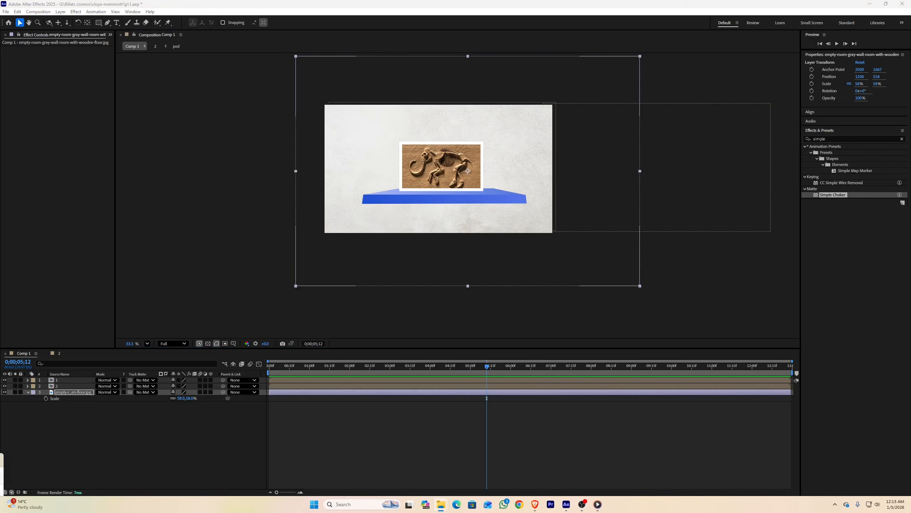
left_click_drag(2, 477, 141, 459)
scroll(385, 196, "up", 1)
key("q")
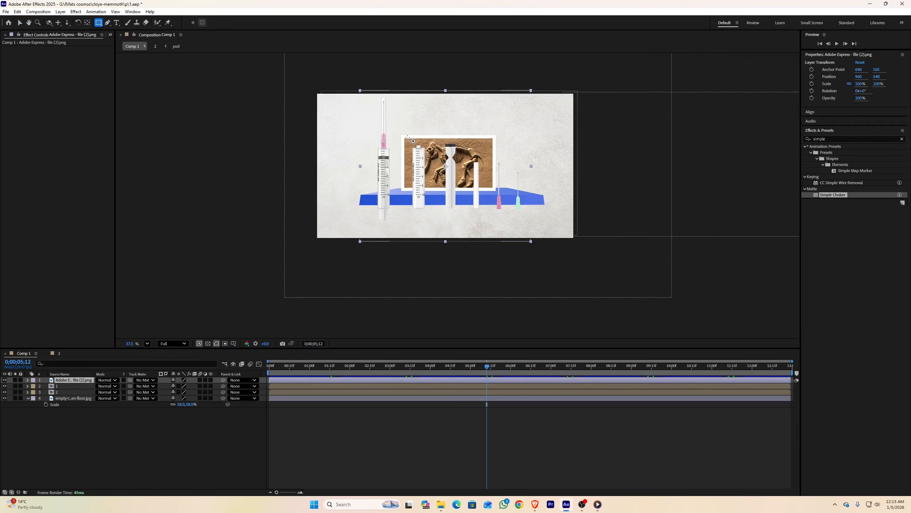
mouse_move(407, 137)
left_mouse_down()
mouse_move(432, 183)
mouse_move(432, 220)
left_mouse_up()
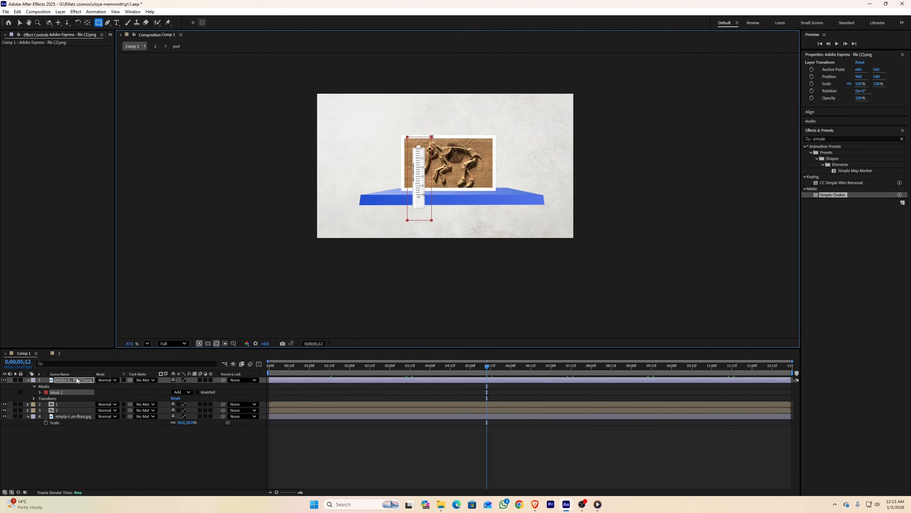
Duplicate the syringe layer twice, masking one copy to the plunger and the other to the pink needle
left_click(77, 379)
key("ctrl+d")
key("ctrl+d")
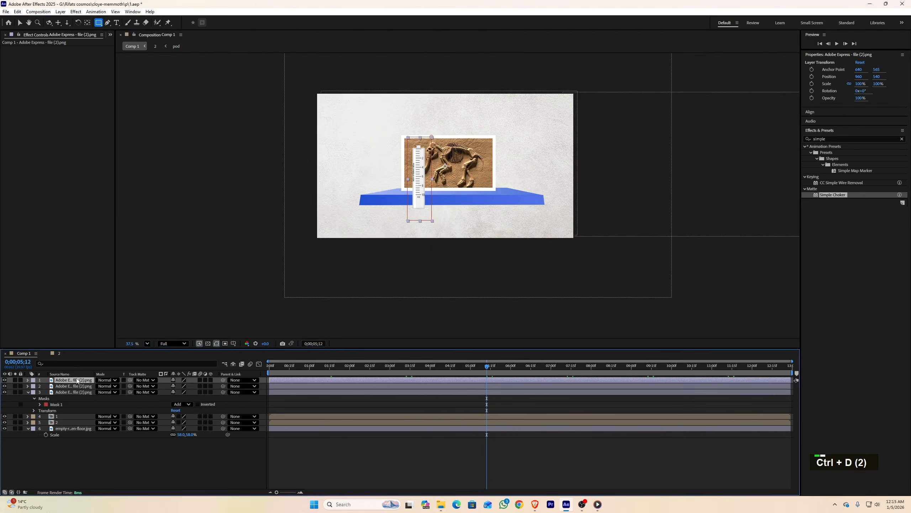
key("m")
left_click(70, 392)
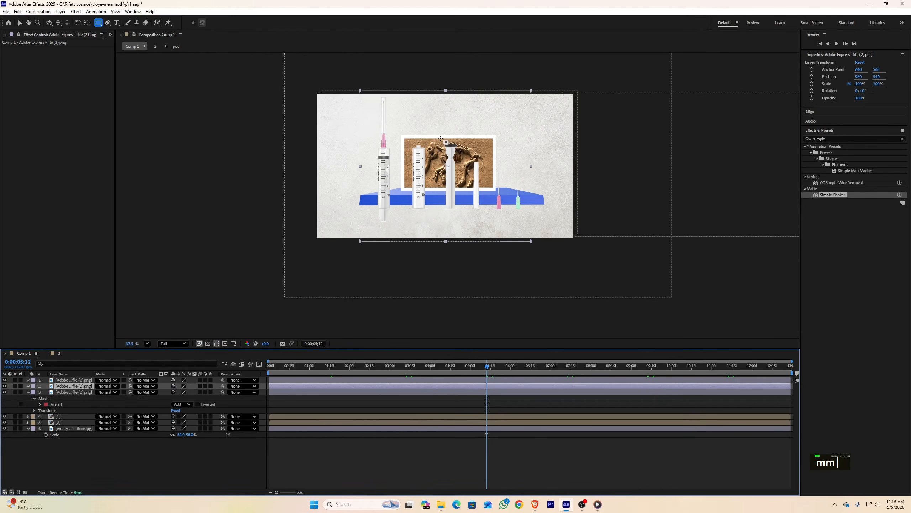
left_click_drag(440, 137, 463, 215)
left_click(87, 380)
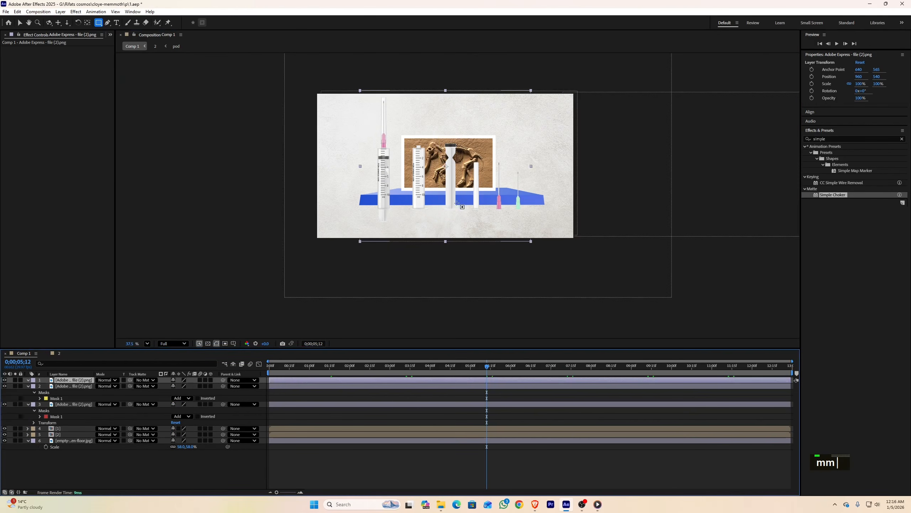
mouse_move(493, 156)
left_mouse_down()
mouse_move(501, 162)
mouse_move(507, 216)
left_mouse_up()
key("v")
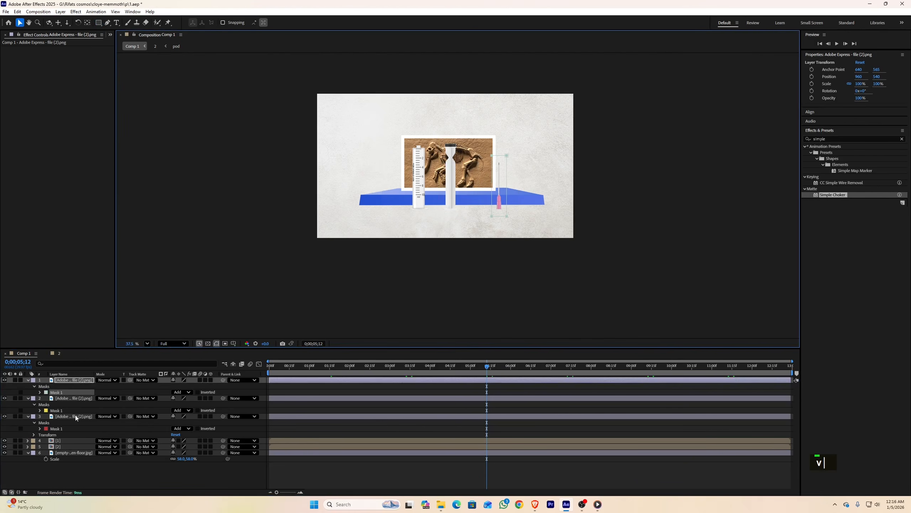
Pre-compose the three masked syringe layers as "ser" and open that composition
left_click(75, 416, "shift")
key("ctrl+shift+c")
type("ser")
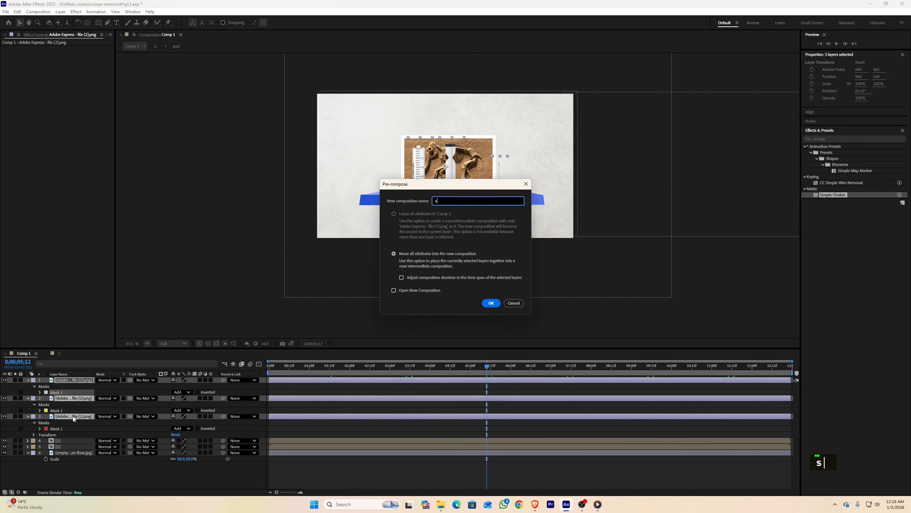
key("Return")
double_click(74, 380)
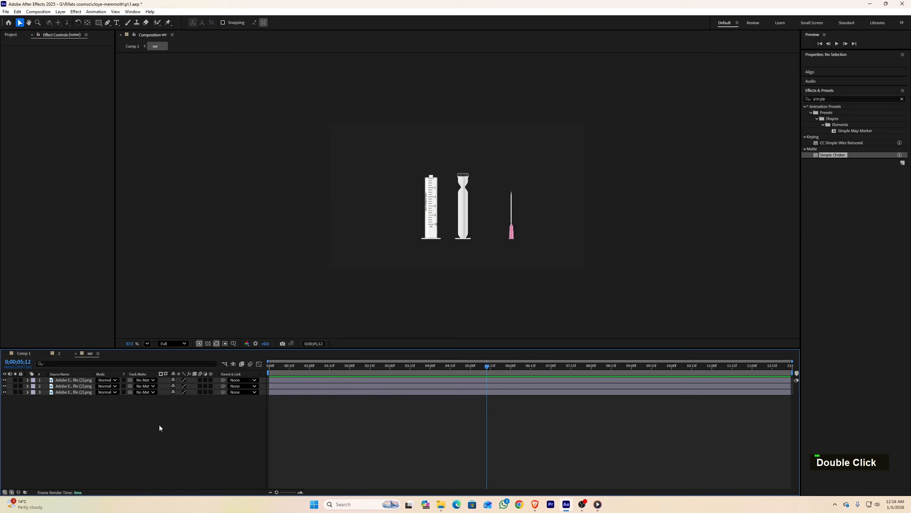
Scale the three syringe parts to 74% and assemble barrel, plunger and pink needle into one upright syringe
left_click_drag(137, 425, 76, 377)
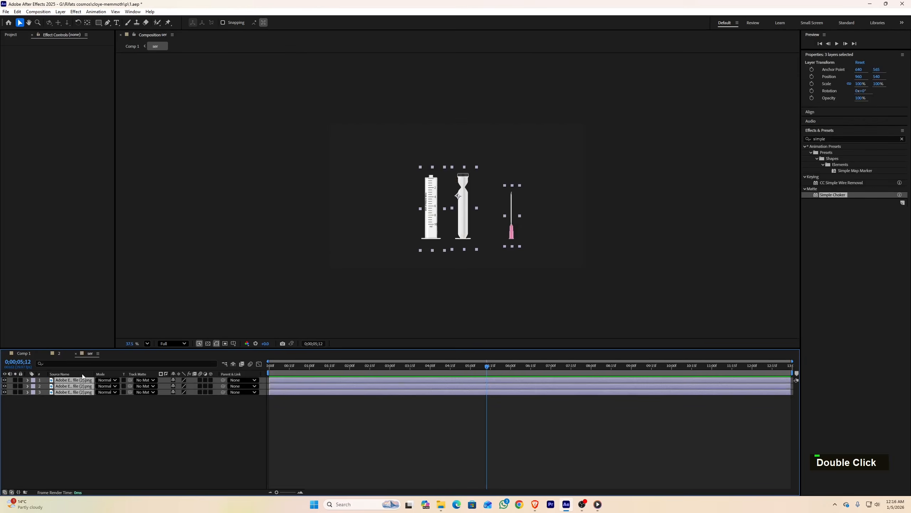
key("s")
left_click(413, 192)
scroll(413, 192, "up", 3)
left_click_drag(416, 191, 389, 170)
left_click(427, 190)
left_click_drag(471, 193, 432, 256)
left_click_drag(532, 219, 430, 143)
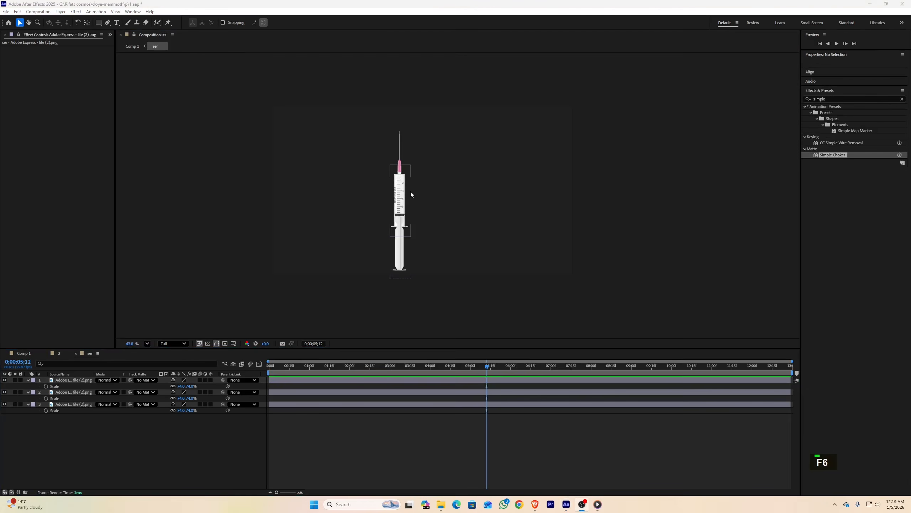
Draw a rectangle shape of about 62 by 250 px over the barrel, from its upper end to the plunger's black seal
scroll(411, 194, "up", 5)
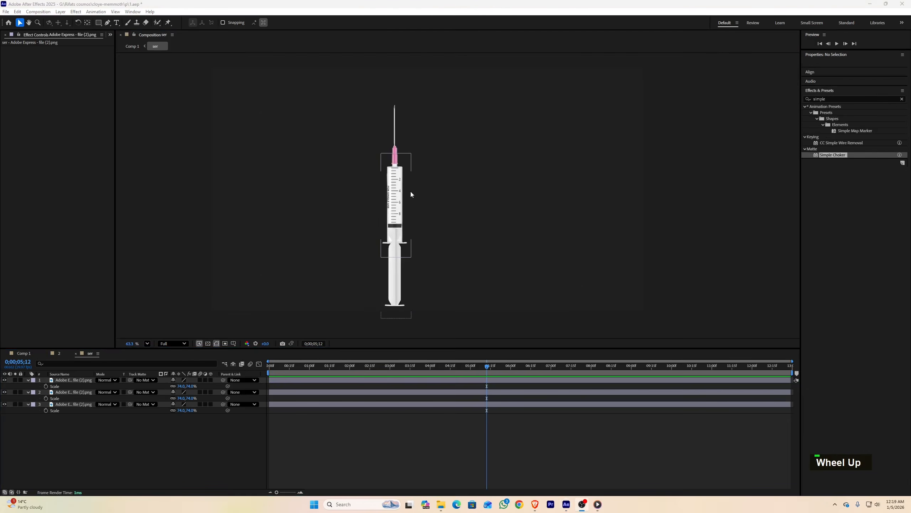
left_click(98, 22)
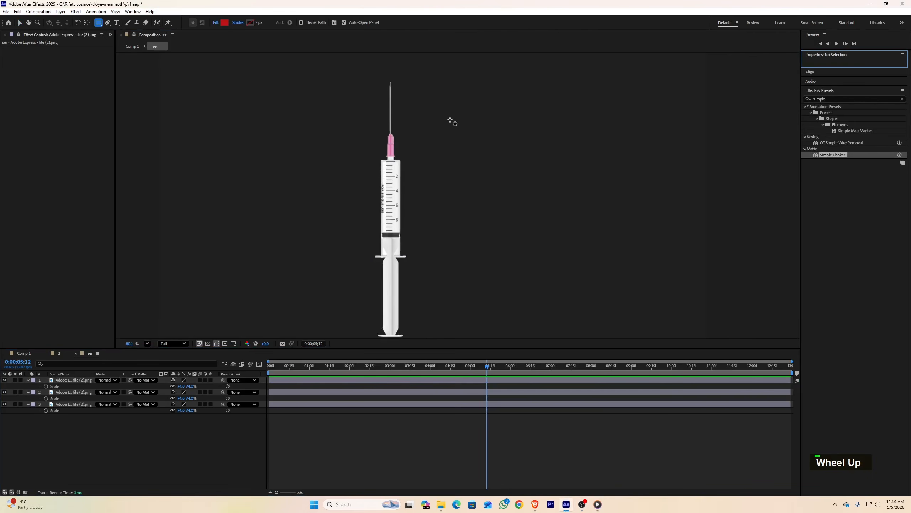
scroll(445, 129, "up", 2)
scroll(377, 174, "up", 1)
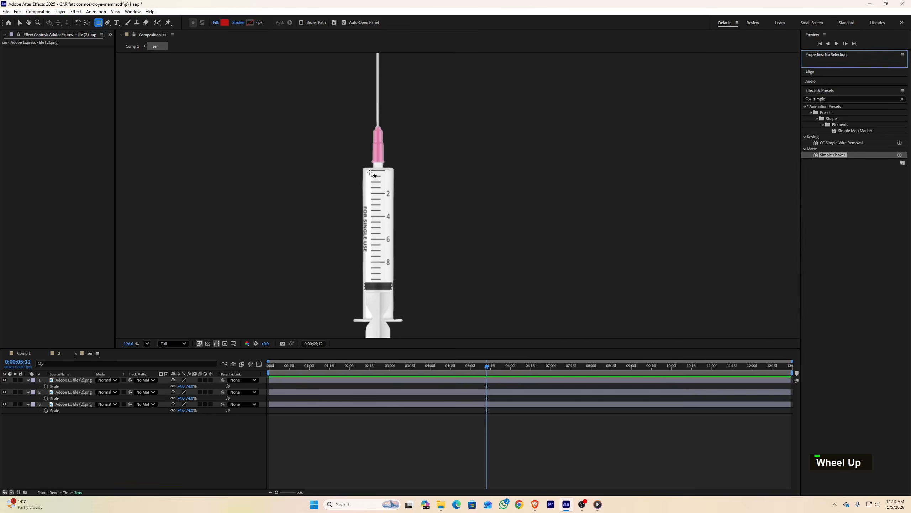
left_click_drag(364, 169, 393, 282)
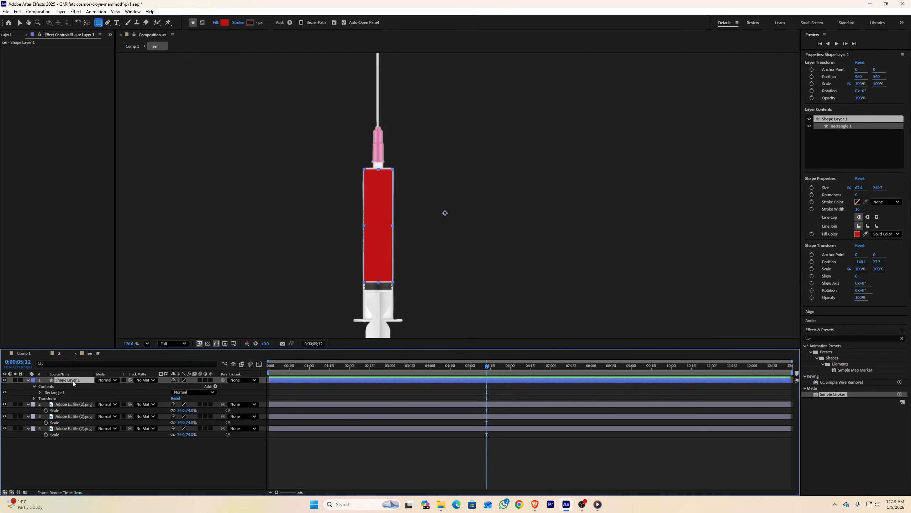
Change the rectangle's fill color to a bright lime green
left_click(224, 23)
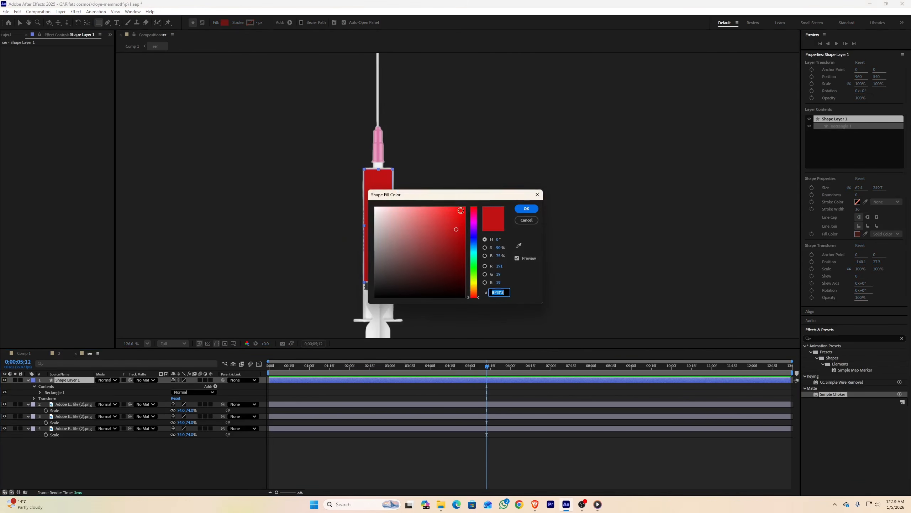
left_click(473, 277)
left_click_drag(459, 211, 561, 189)
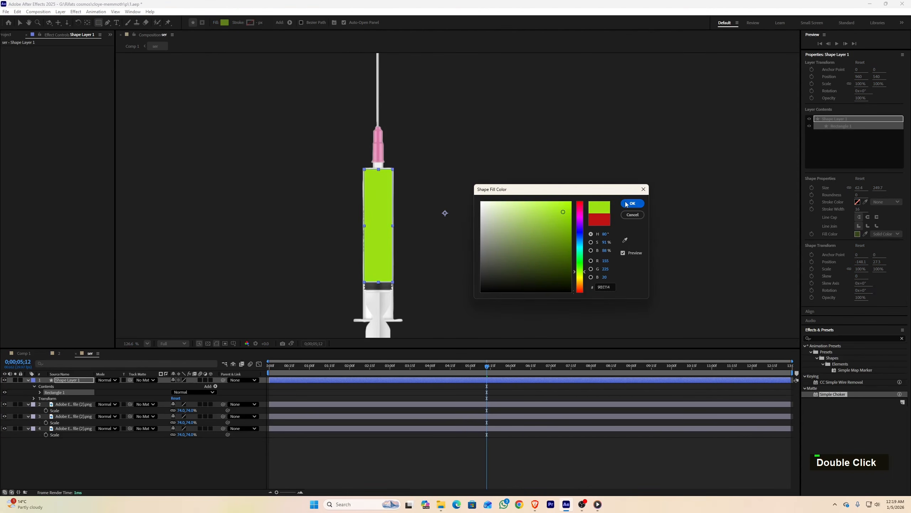
left_click(662, 213)
left_click(632, 204)
key("F6")
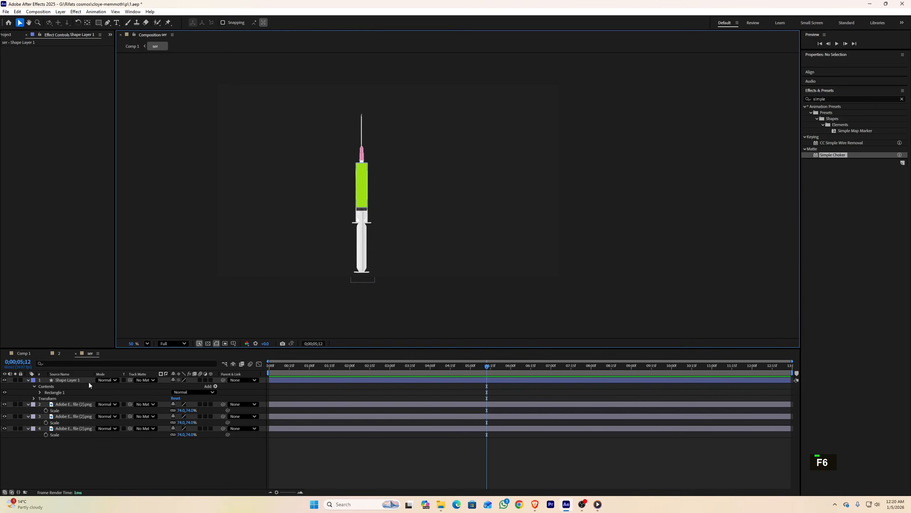
Duplicate the green rectangle layer and set the copy, Shape Layer 2, as the track matte of Shape Layer 1
left_click(85, 380)
key("ctrl+d")
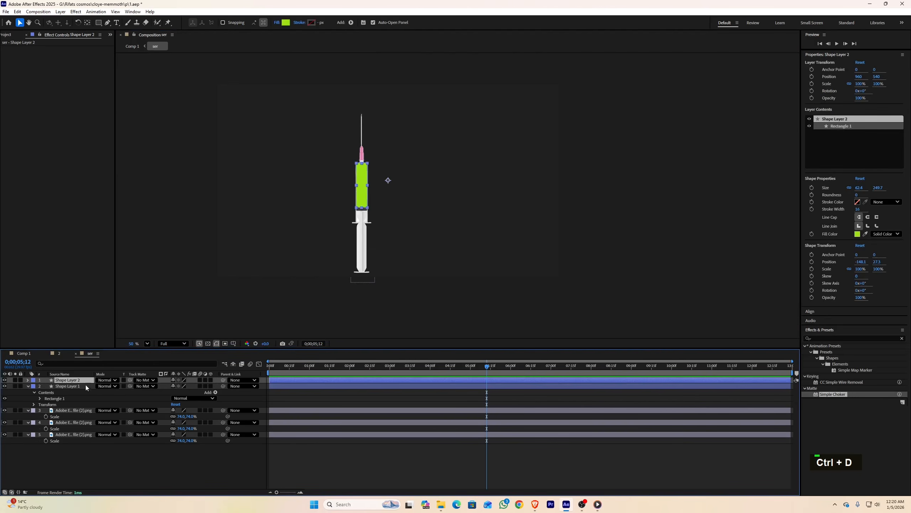
left_click(84, 386)
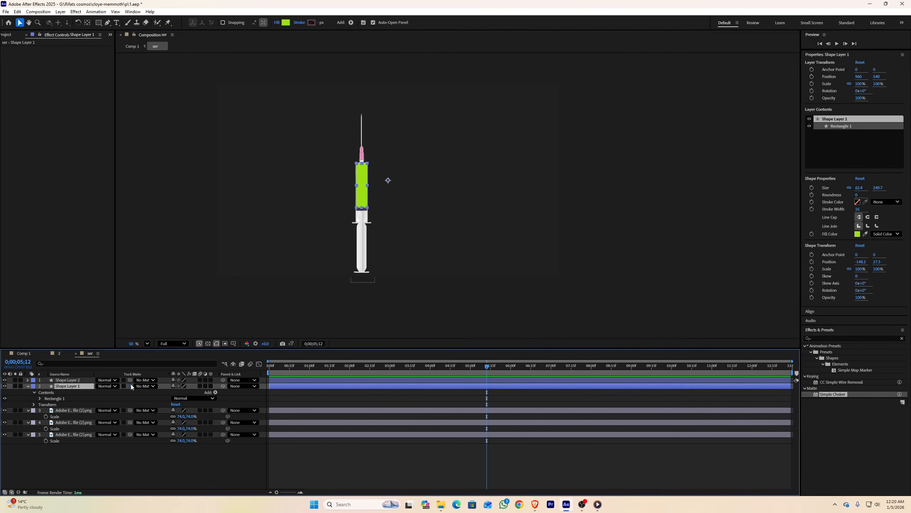
left_click_drag(130, 386, 70, 380)
left_click(11, 493)
left_click(11, 492)
Add starting Position keyframes at 0;00;05;12 to Shape Layer 1 and the plunger layer
scroll(336, 191, "up", 3)
scroll(336, 191, "up", 1)
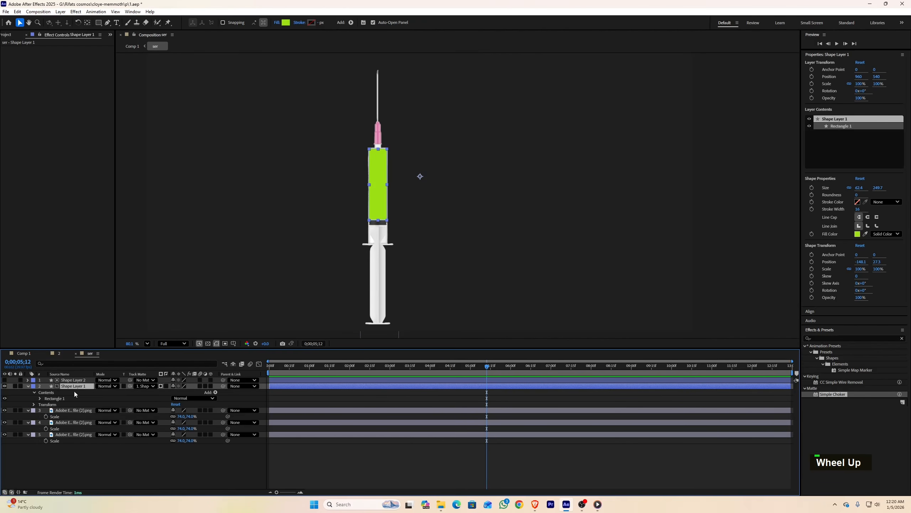
key("p")
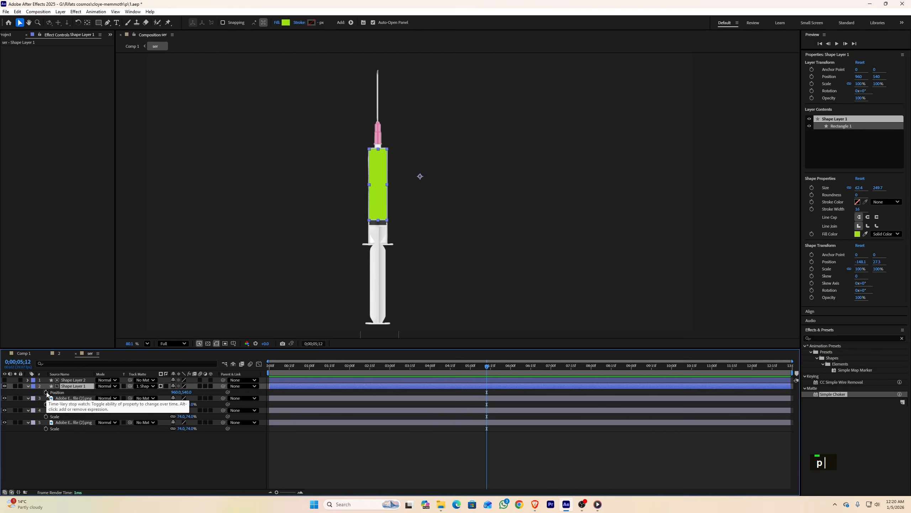
left_click(46, 392)
left_click(76, 406)
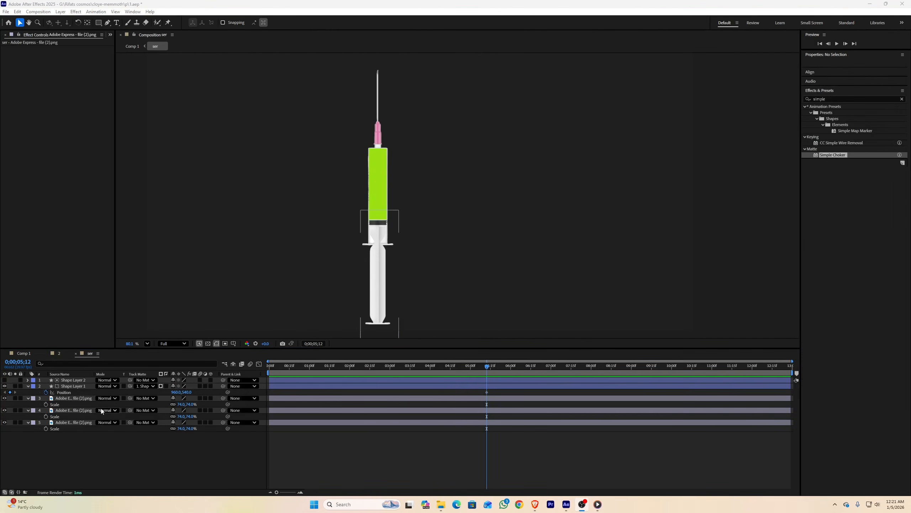
left_click(374, 306)
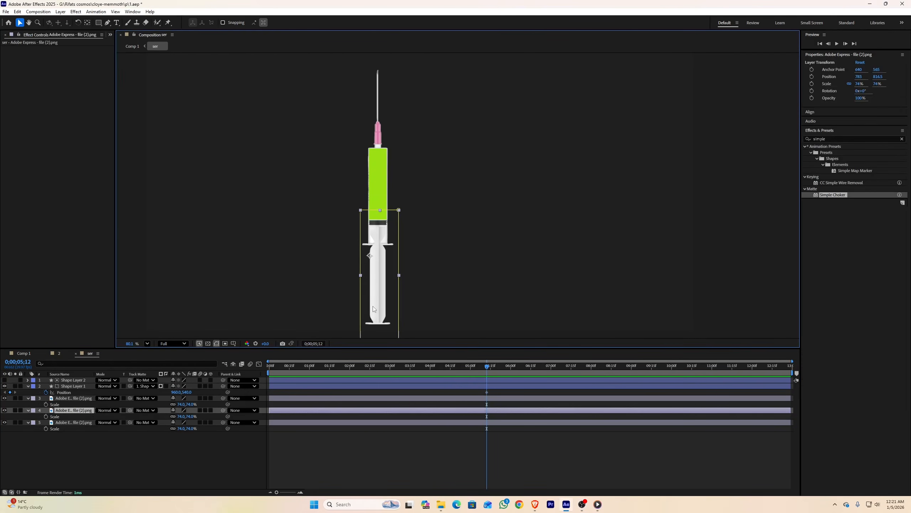
key("p")
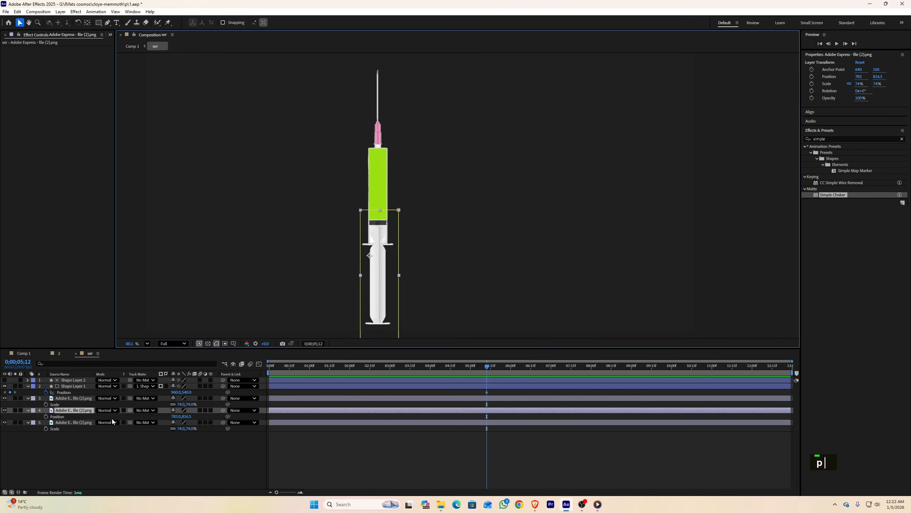
left_click(46, 416)
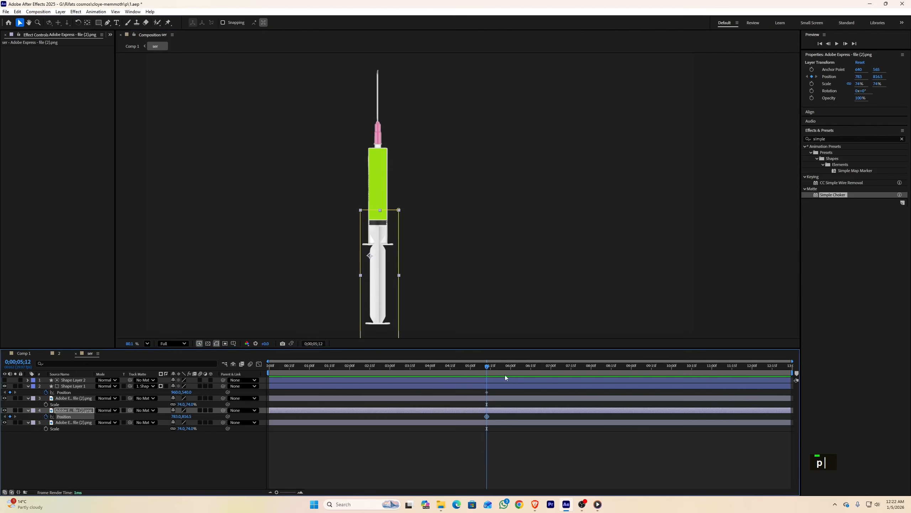
At 0;00;07;15, raise the plunger to the barrel's upper end and set Shape Layer 1's vertical position to 291
left_click_drag(489, 365, 571, 369)
left_click(204, 435)
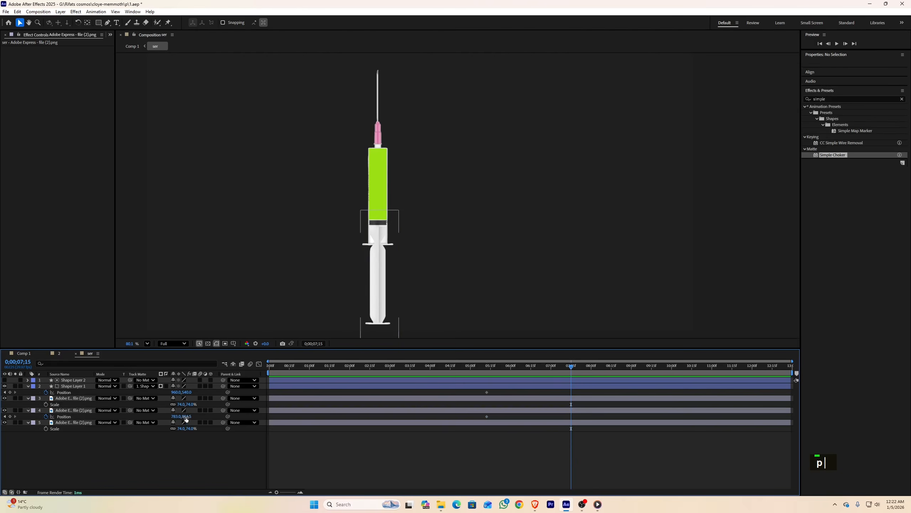
left_click_drag(186, 418, 138, 390)
left_click(77, 386)
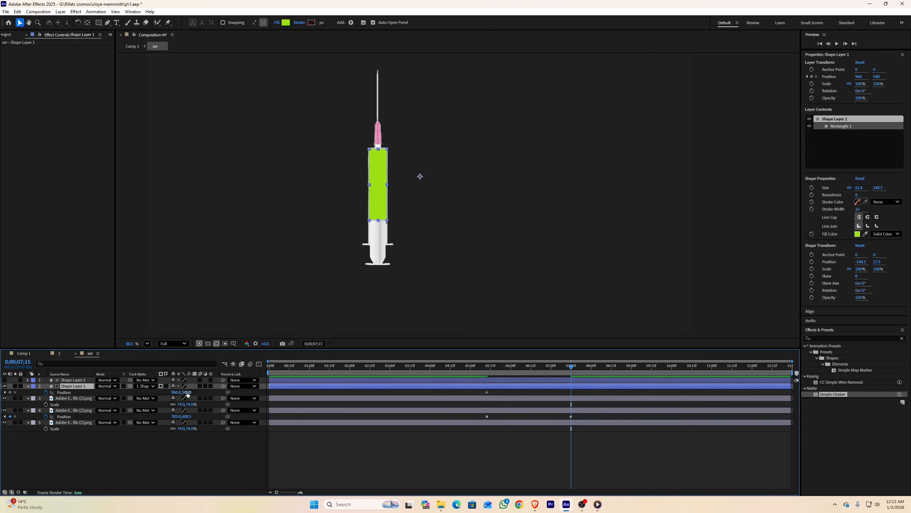
left_click_drag(187, 392, 149, 387)
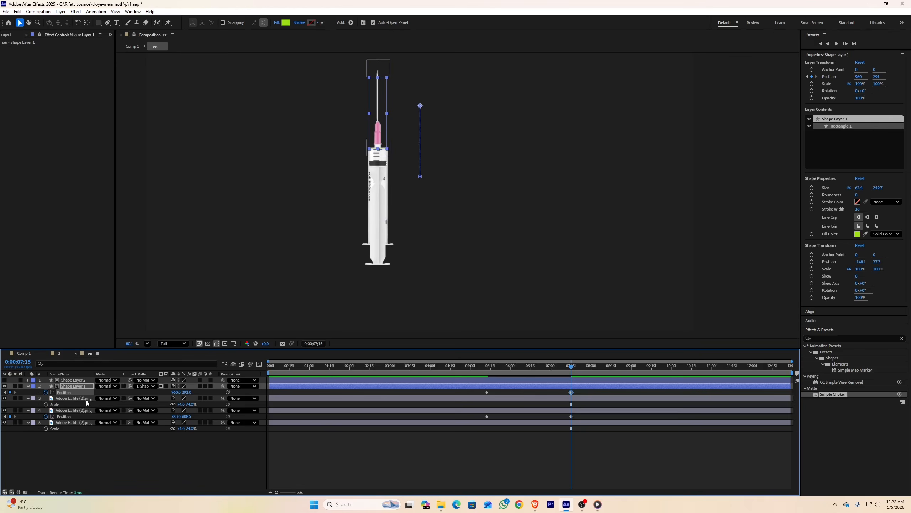
left_click(81, 411)
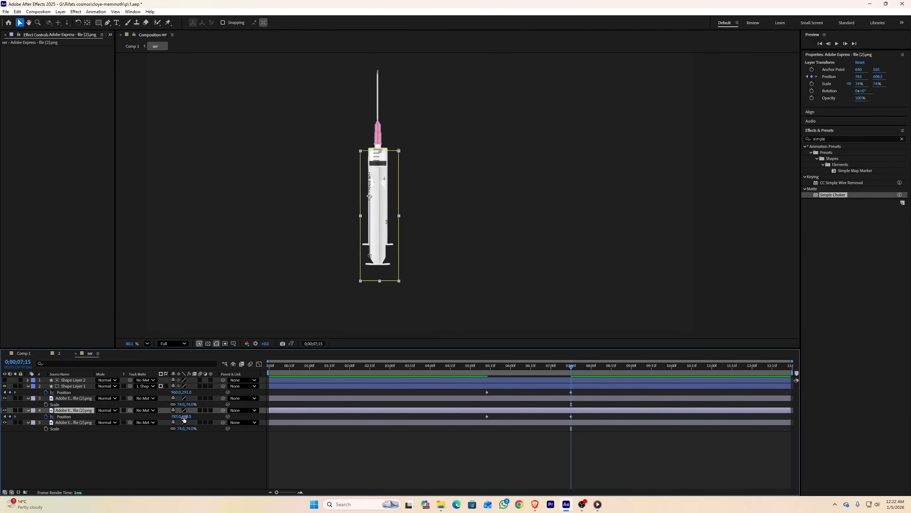
left_click_drag(184, 418, 173, 414)
Preview the plunger and green liquid animation from just before the first keyframes
left_click(310, 452)
left_click_drag(571, 366, 480, 356)
key("space")
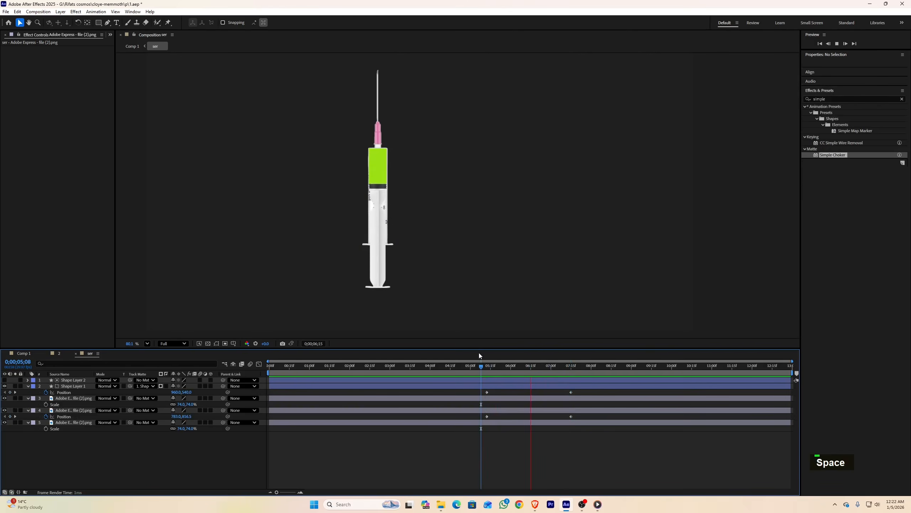
key("space")
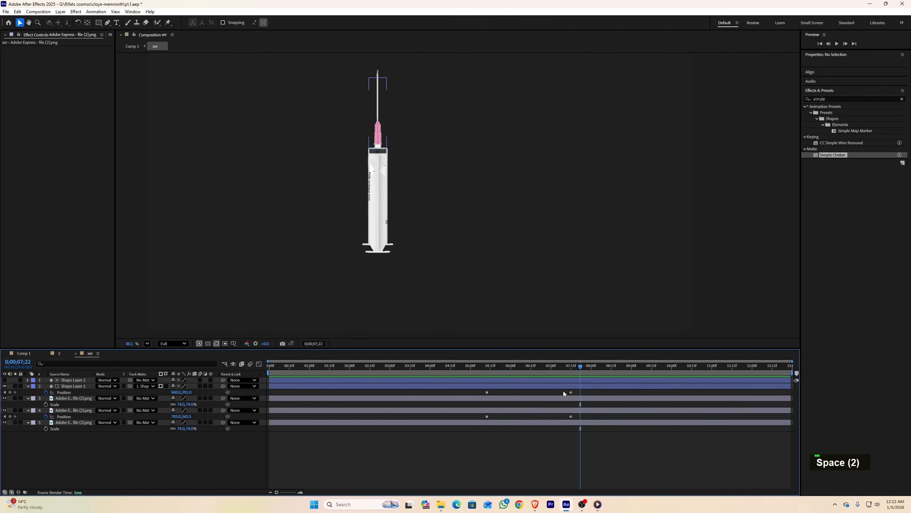
Move both ending Position keyframes earlier, to about 0;00;06;20, and preview the faster injection
left_click_drag(563, 390, 538, 416)
left_click(484, 368)
key("space")
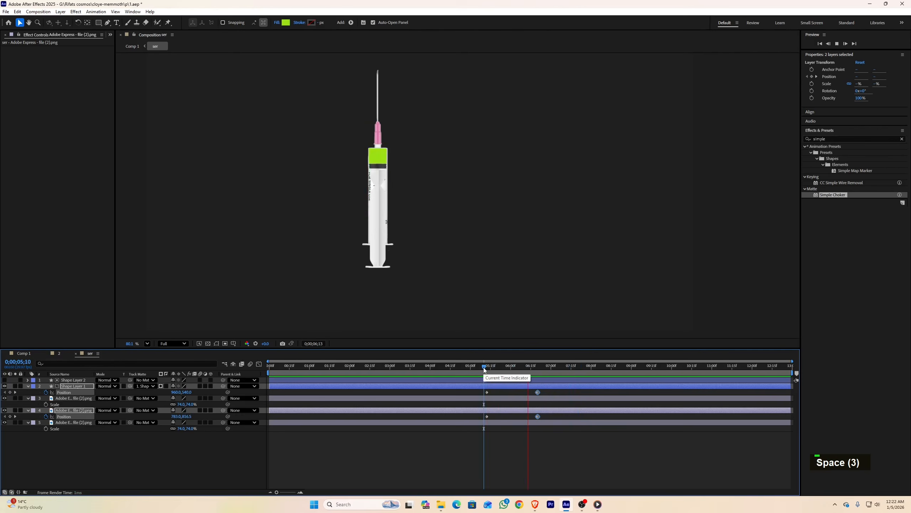
key("space")
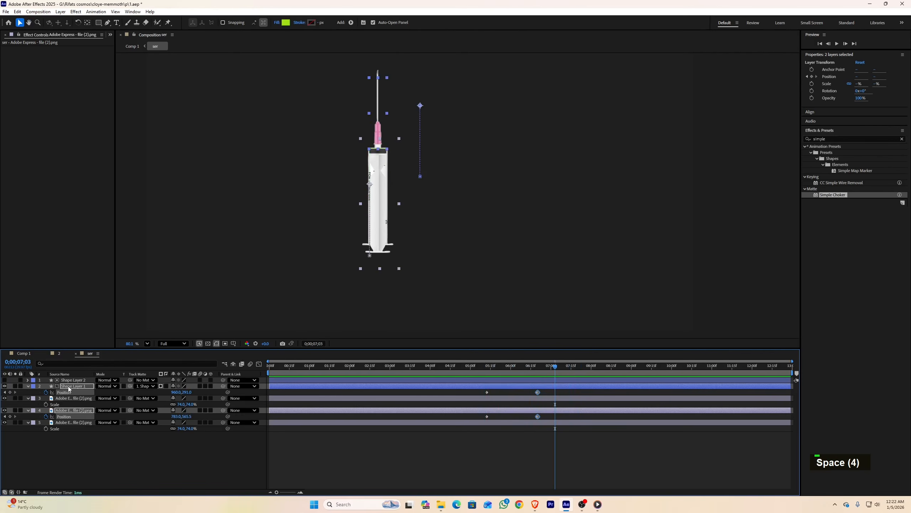
left_click(70, 381, "ctrl")
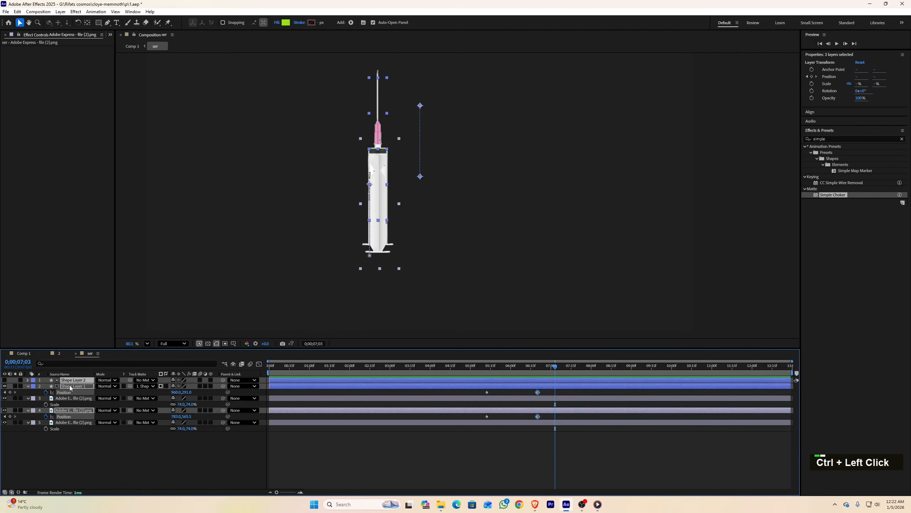
left_click_drag(68, 386, 68, 421)
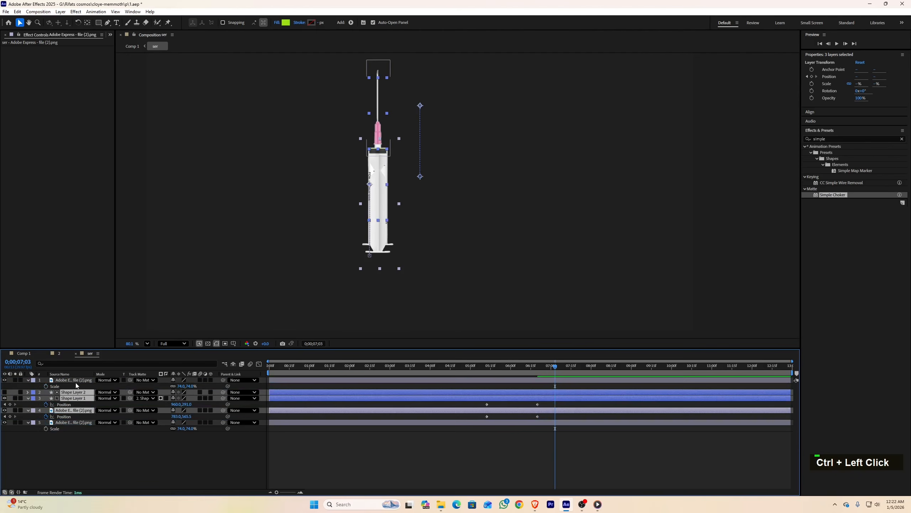
key("ctrl+z")
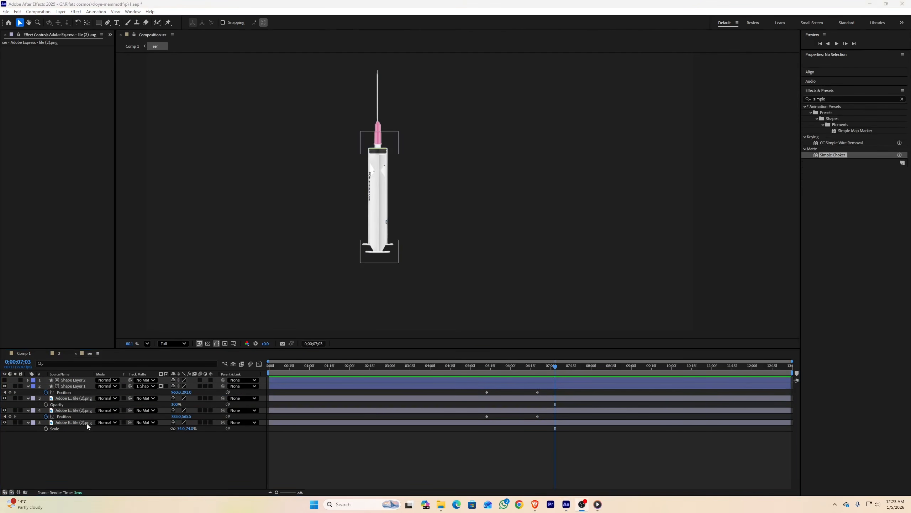
Move the syringe barrel layer from the bottom of the stack to the top and set its blending mode to Multiply
left_click_drag(87, 423, 84, 381)
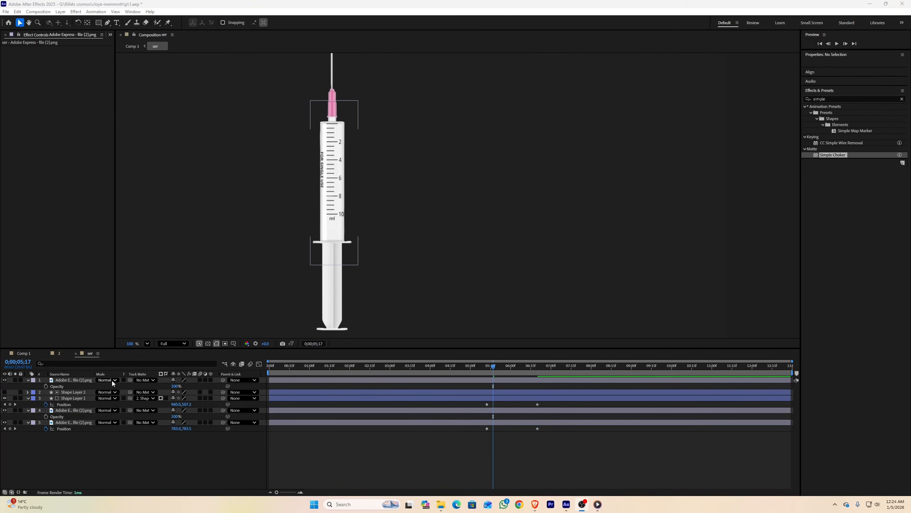
left_click(111, 380)
left_click(117, 94)
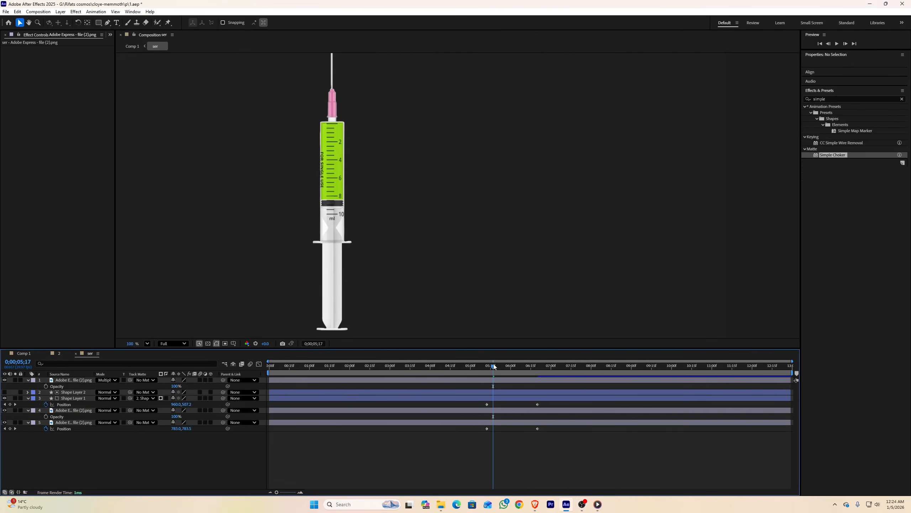
left_click_drag(494, 363, 540, 369)
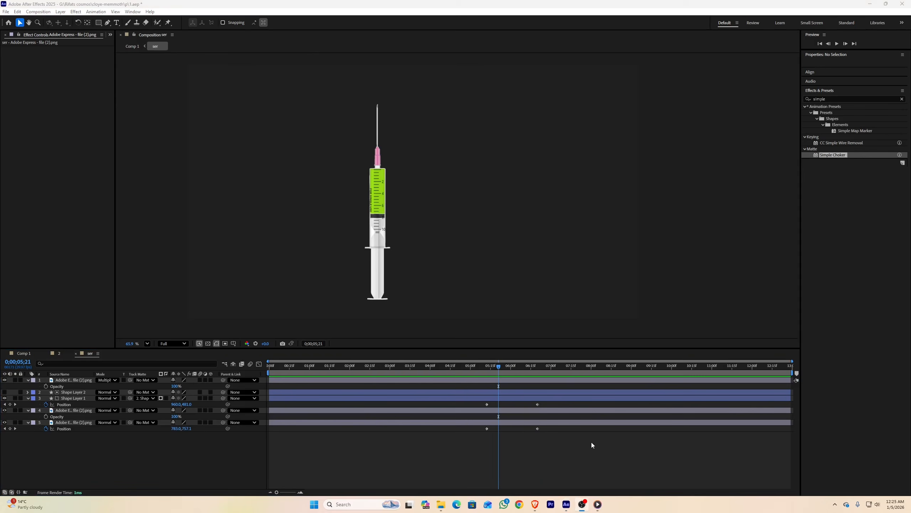
Apply Easy Ease to the liquid and plunger Position keyframes and lengthen the ending ease in the speed graph for a gradual slowdown
left_click_drag(554, 448, 482, 400)
key("F9")
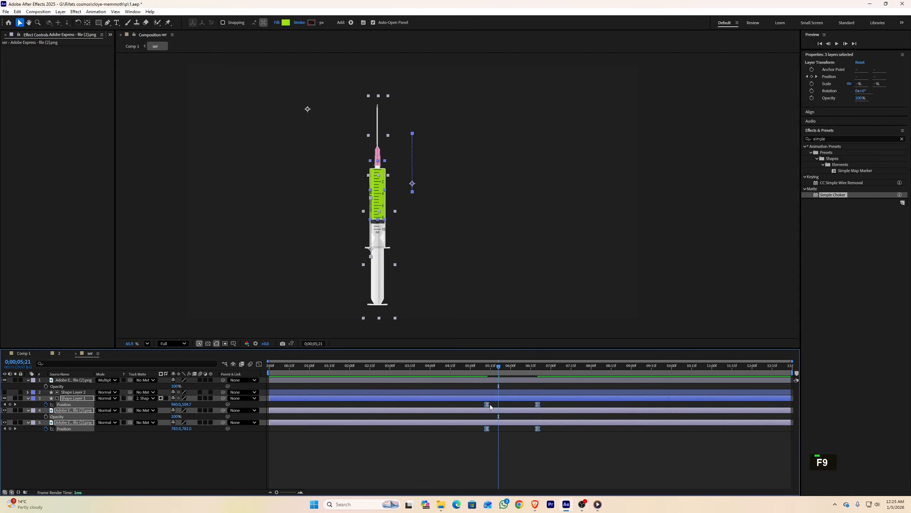
left_click(258, 364)
scroll(521, 457, "down", 2)
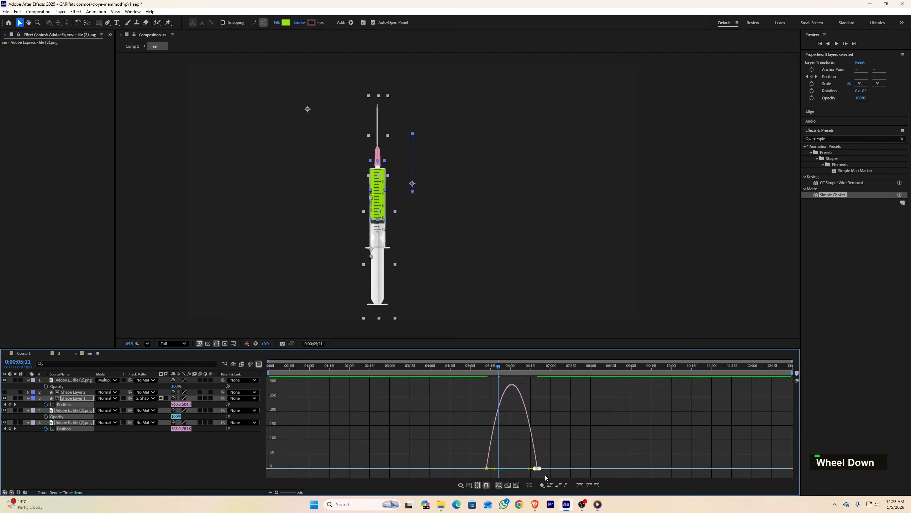
left_click_drag(529, 469, 517, 472)
key("space")
key("space")
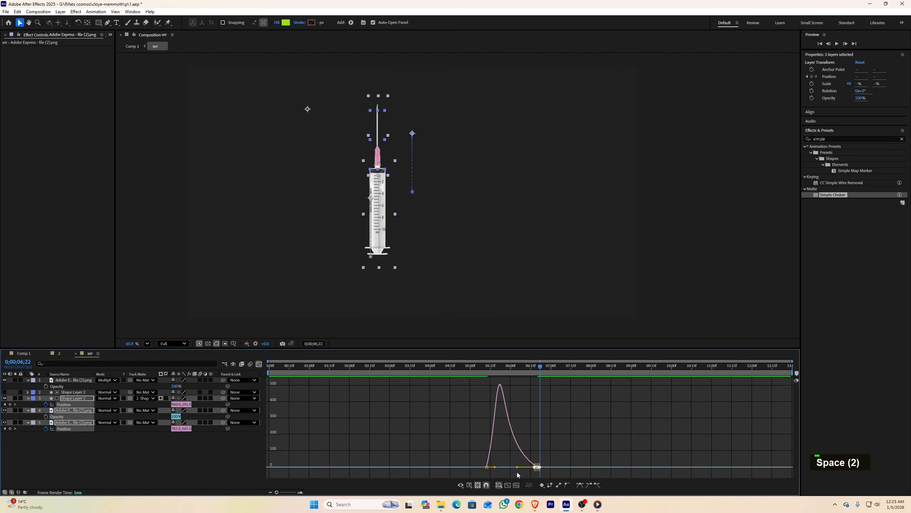
left_click(469, 485)
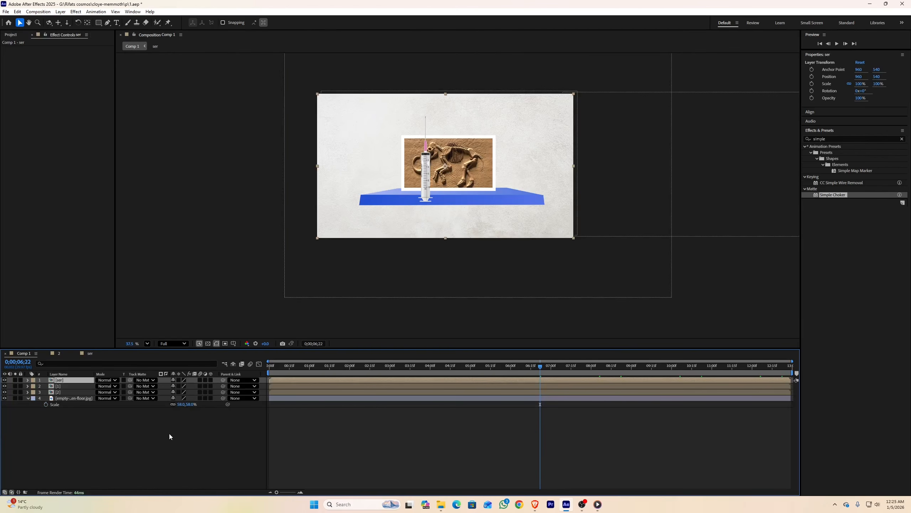
Add a two-node camera with the 50mm preset to Comp 1
left_click(170, 433)
left_click(280, 377)
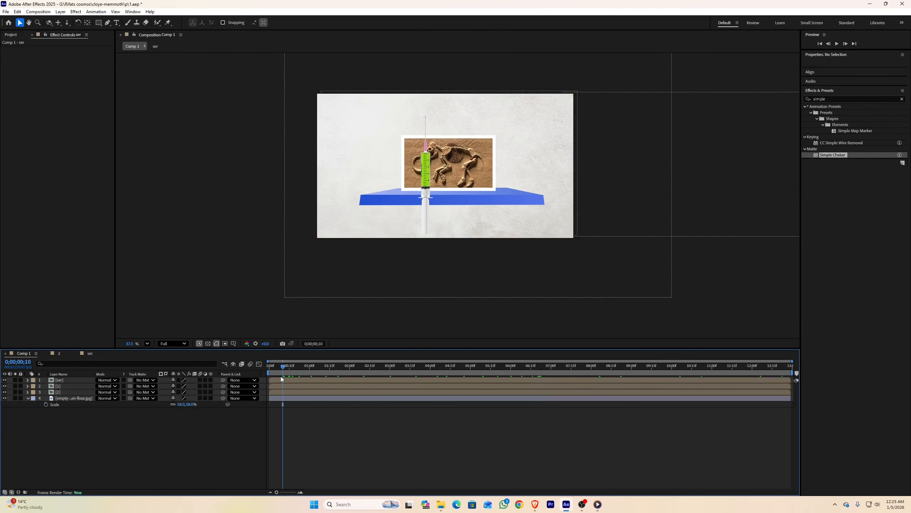
right_click(145, 433)
mouse_move(215, 344)
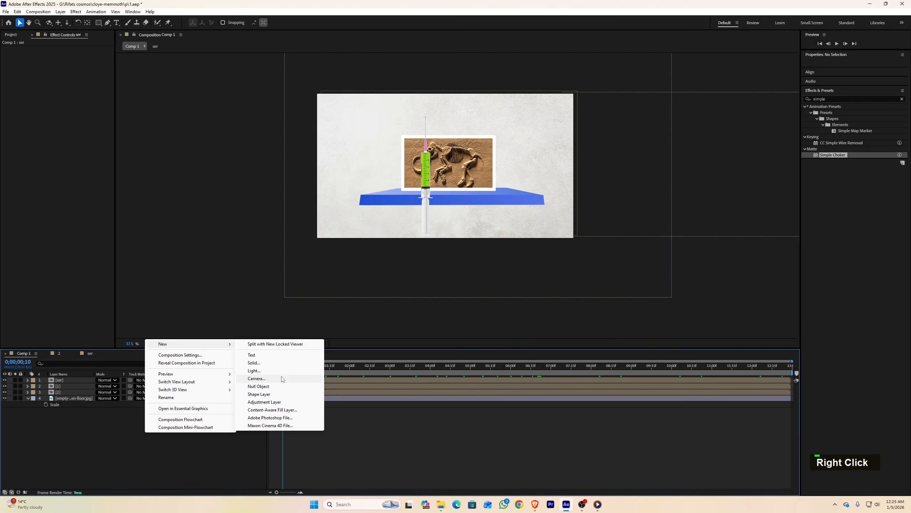
left_click(282, 378)
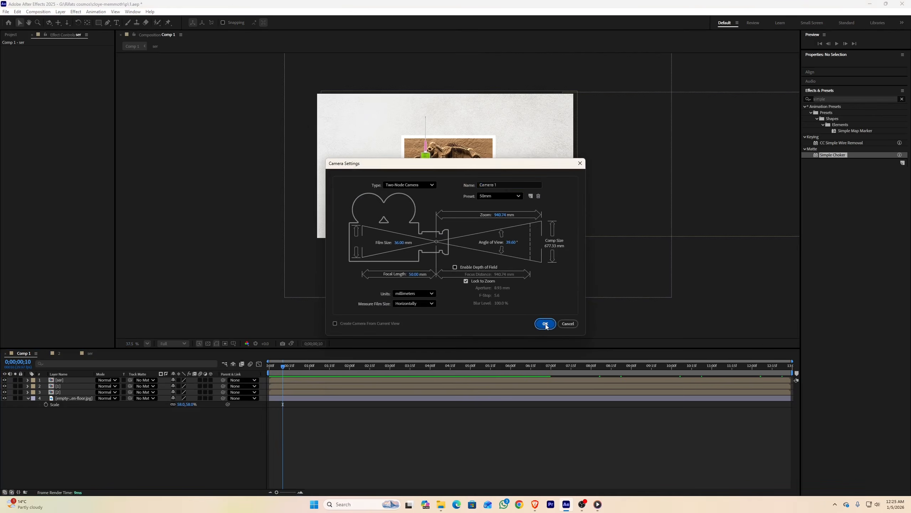
left_click(545, 324)
key("Return")
Turn the syringe, both mammoth scene layers and the background image into 3D layers
left_click_drag(135, 442, 78, 386)
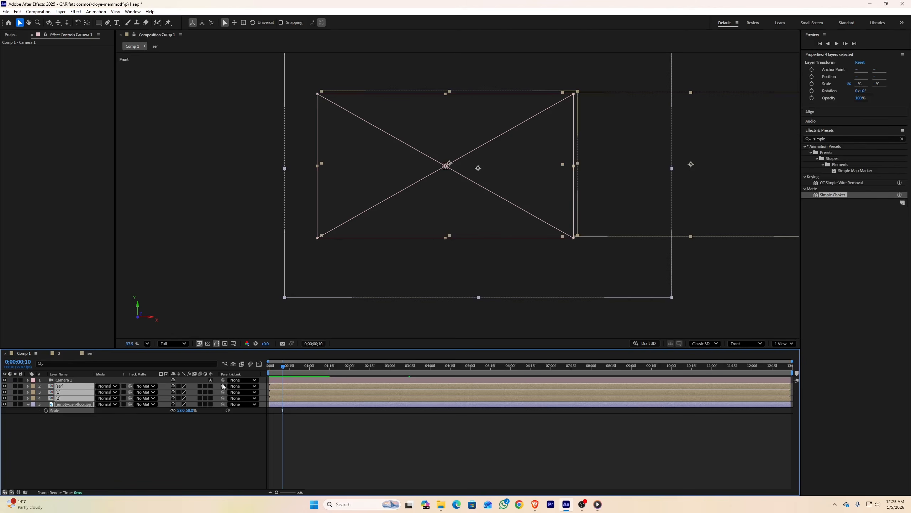
left_click(212, 387)
left_click(553, 244)
scroll(553, 243, "down", 2)
middle_click(553, 243)
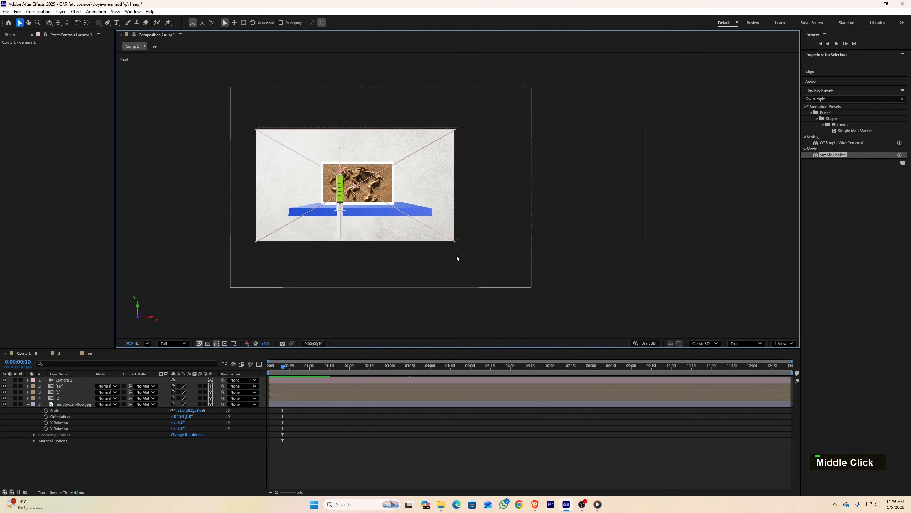
Split the composition display into two views, with the Active Camera view beside a Top view framing the whole camera
left_click(783, 344)
left_click(783, 355)
scroll(302, 170, "down", 1)
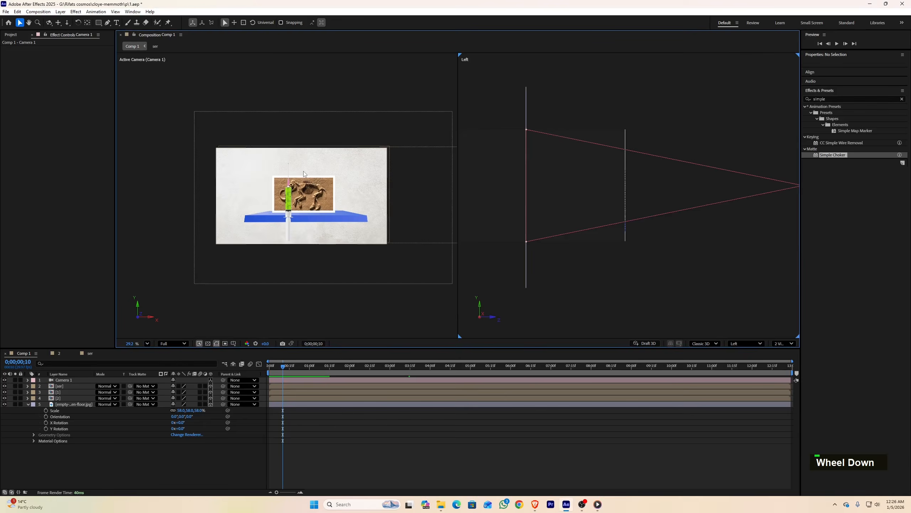
scroll(302, 169, "up", 1)
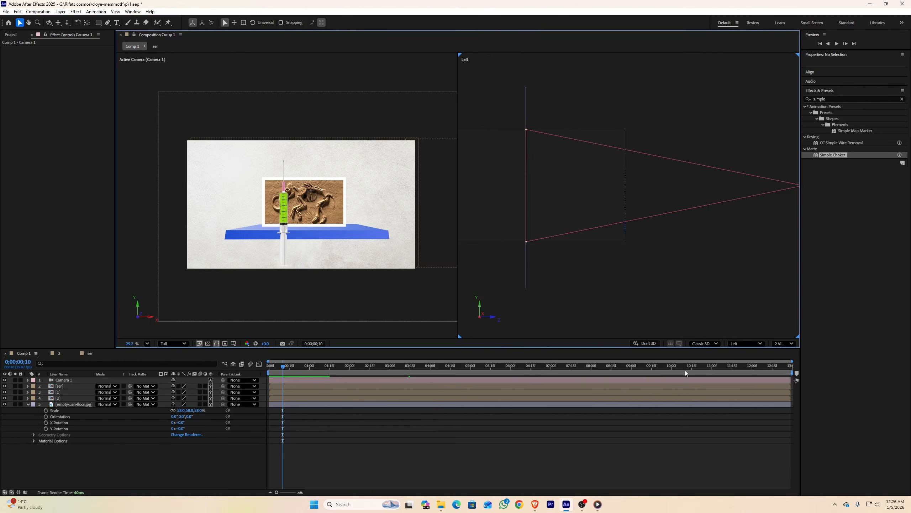
left_click(749, 345)
left_click(748, 407)
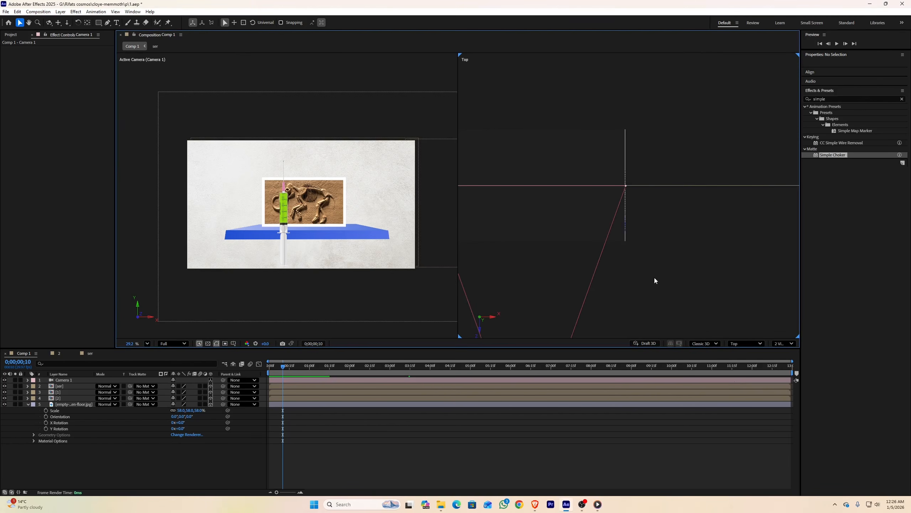
scroll(647, 249, "down", 1)
scroll(646, 250, "down", 1)
middle_click(647, 250)
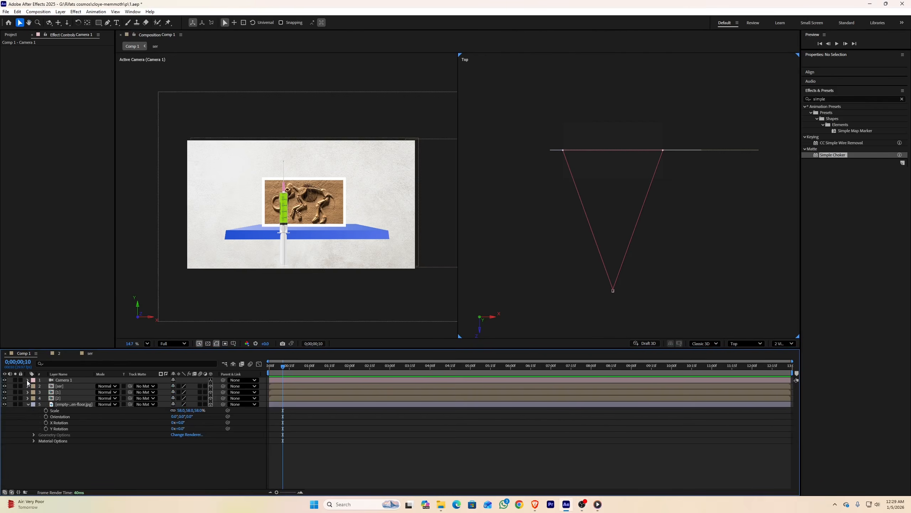
Expand the camera's transform properties, go to 0;00;02;00 and select the camera in the Top view
left_click(27, 380)
left_click_drag(284, 366, 350, 367)
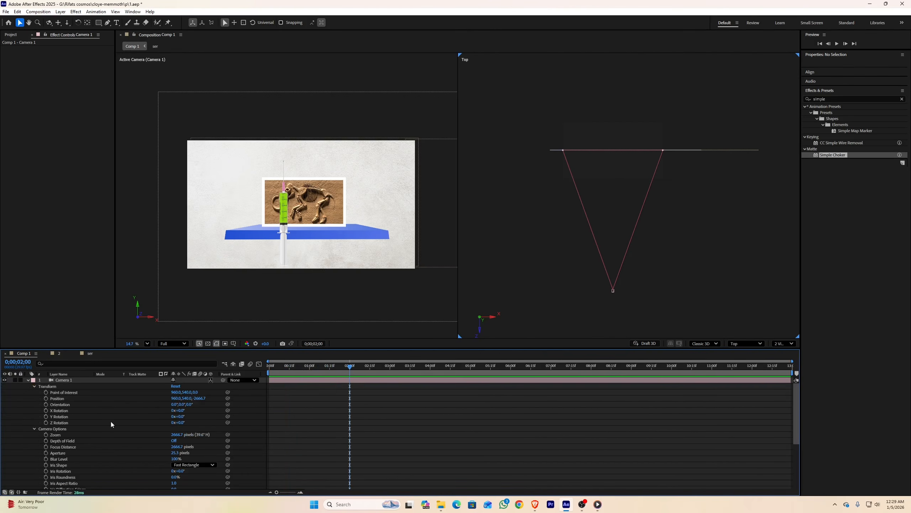
left_click(613, 291)
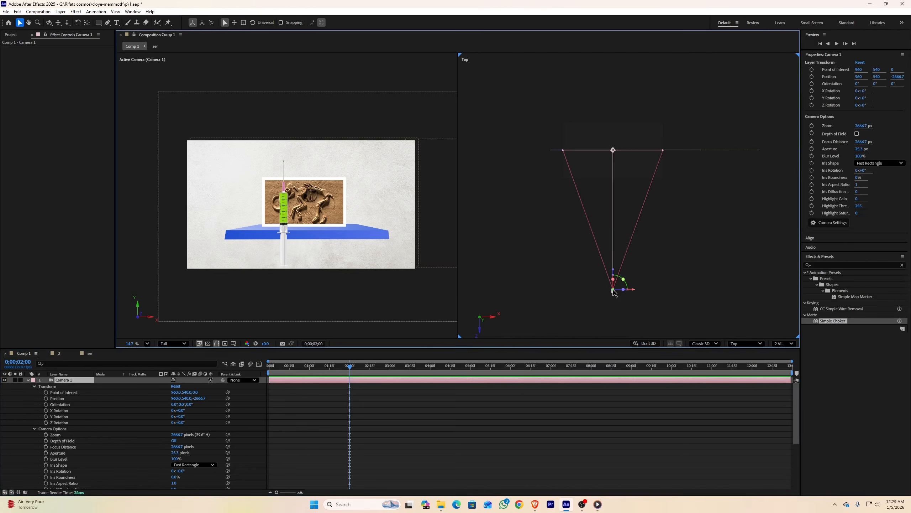
left_click(46, 392)
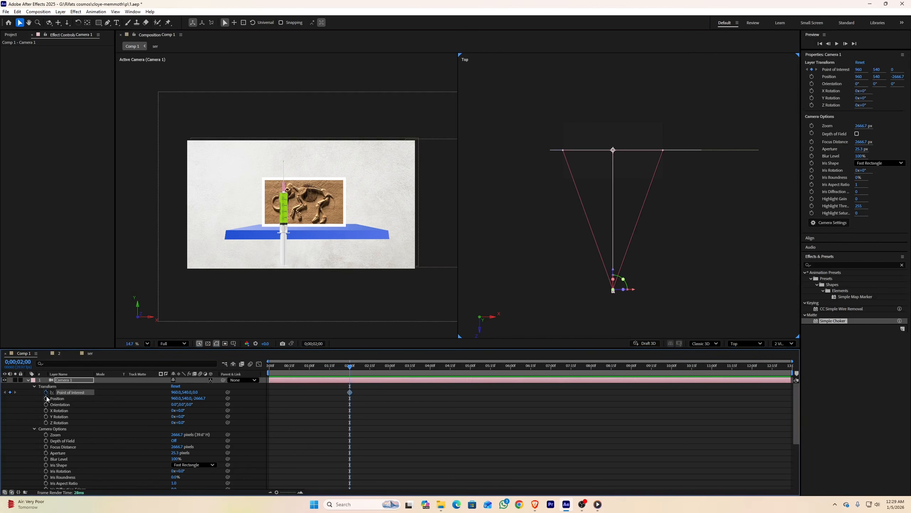
left_click(45, 398)
left_click_drag(350, 366, 308, 366)
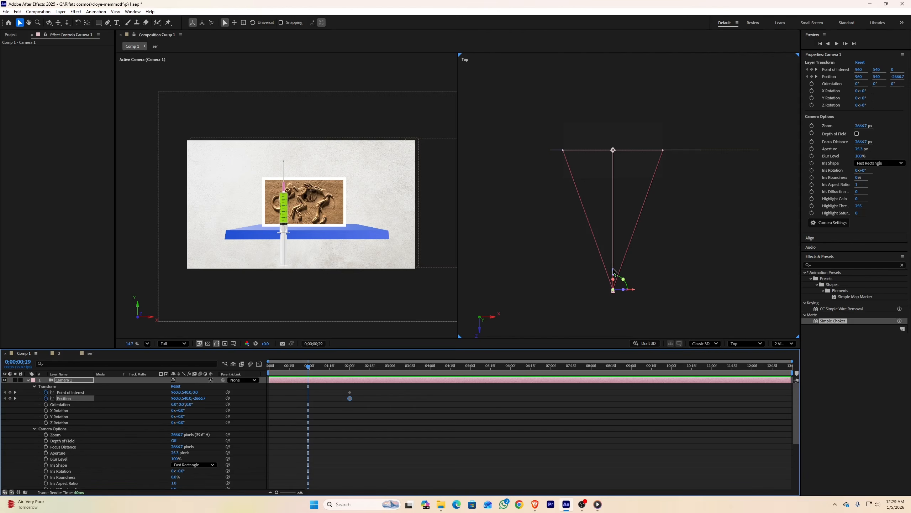
key("ctrl+z")
key("ctrl+z")
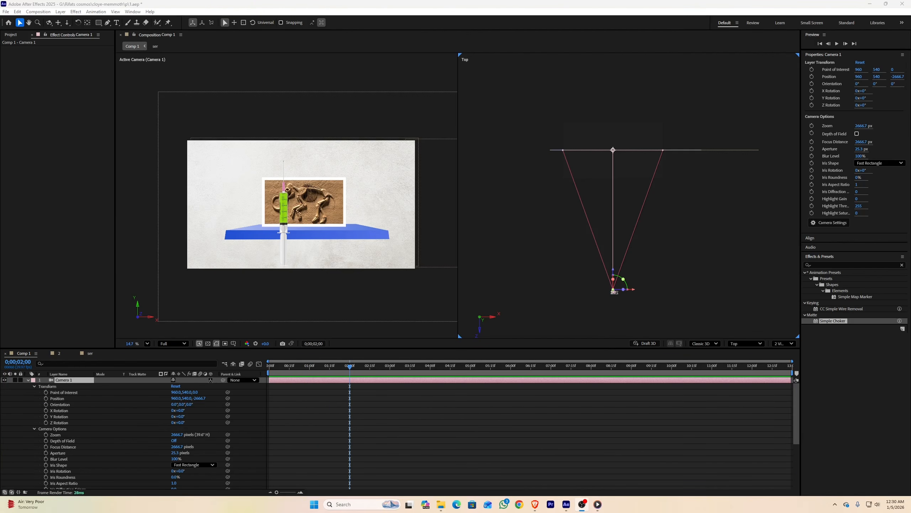
Keyframe the camera's Point of Interest and Position, with Position Z about -2461.7 at 0;00;02;00 and about -2782.7 at 0;00;01;00
left_click_drag(614, 269, 615, 259)
left_click(46, 398)
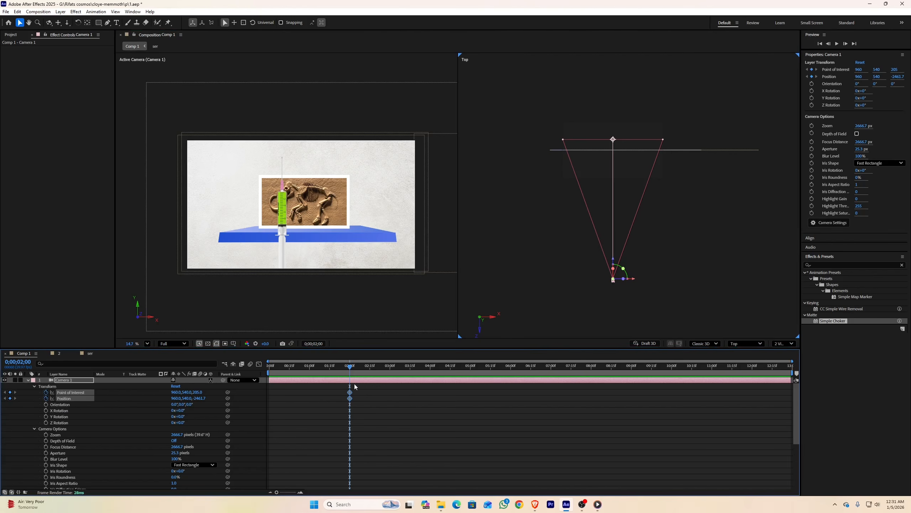
left_click_drag(350, 367, 309, 373)
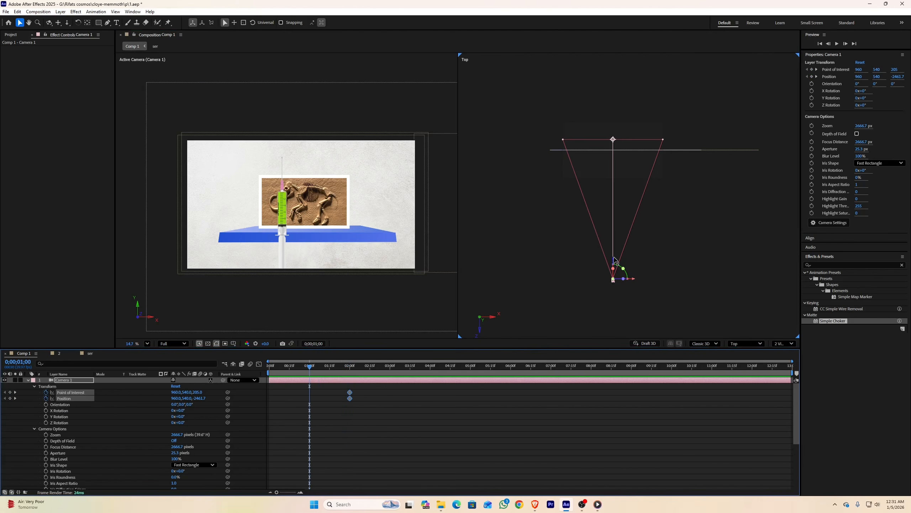
left_click_drag(615, 259, 615, 276)
Apply Easy Ease to the camera's push-in keyframes, lengthen the ending ease in the speed graph and preview the move
left_click_drag(301, 388, 353, 407)
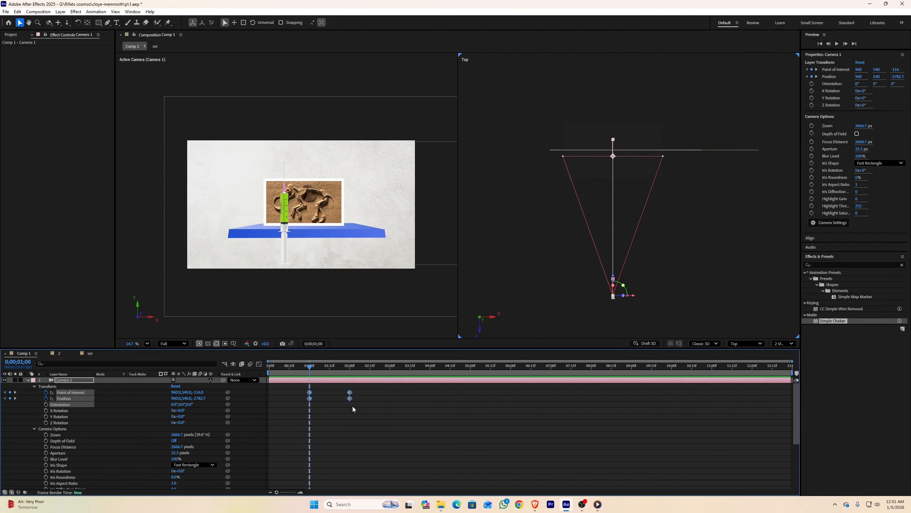
key("F9")
left_click(259, 364)
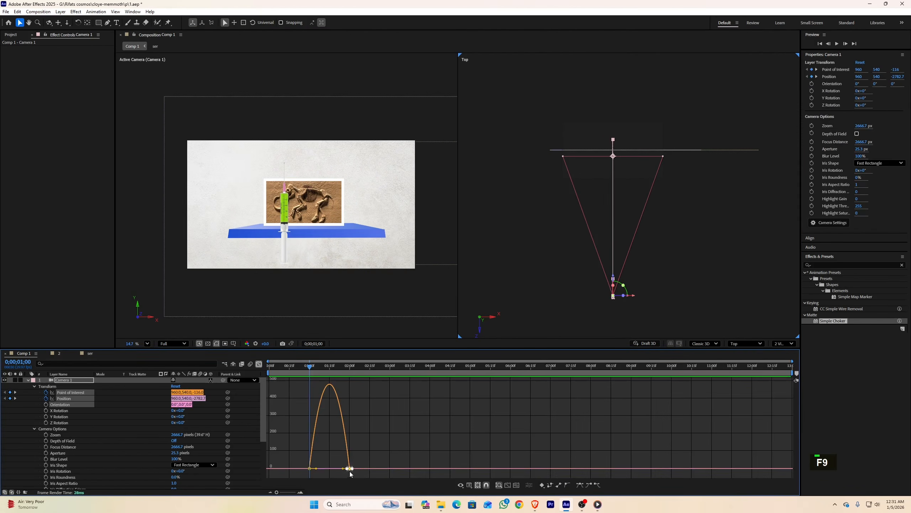
left_click_drag(343, 469, 336, 470)
left_click(259, 364)
key("space")
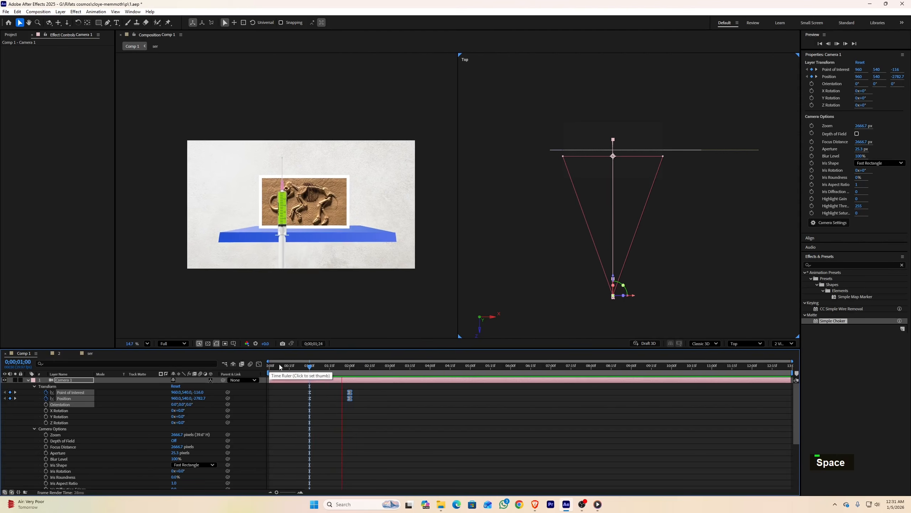
key("space")
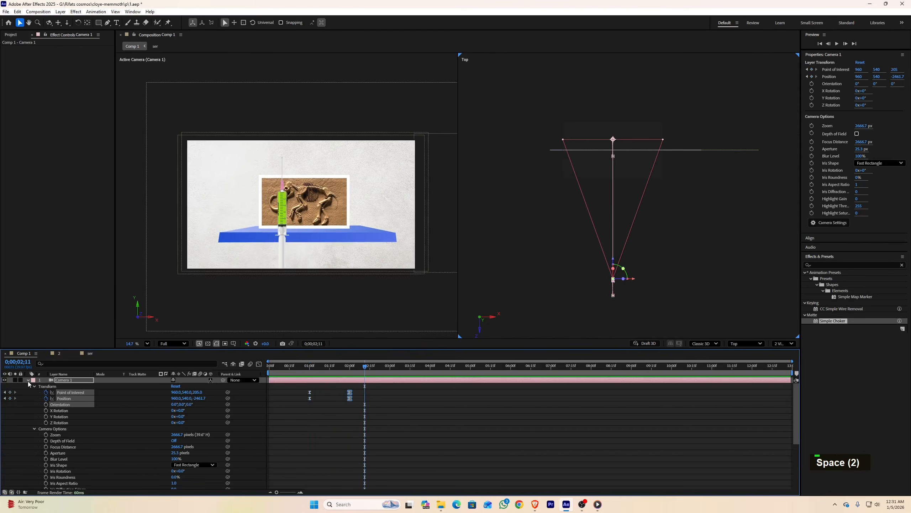
Hide the syringe layer and reveal only the camera's keyframed properties
left_click(28, 380)
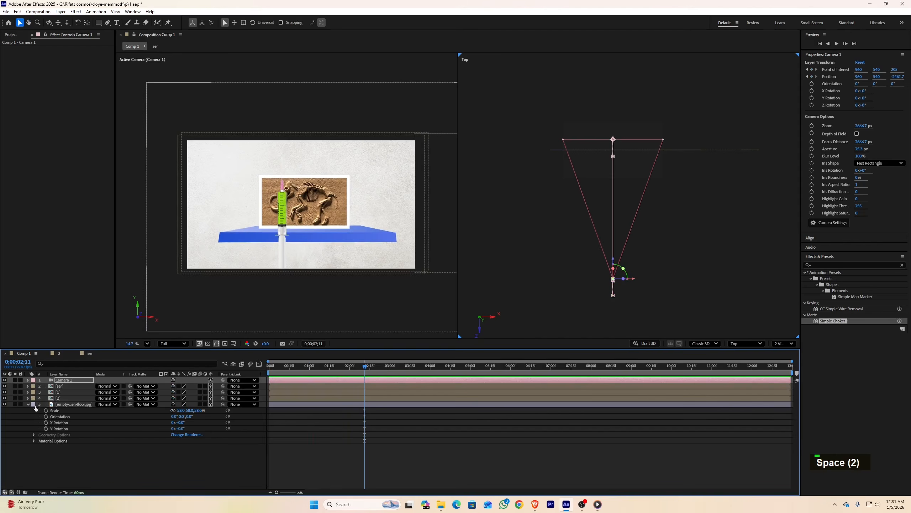
left_click(5, 386)
left_click(68, 380)
key("u")
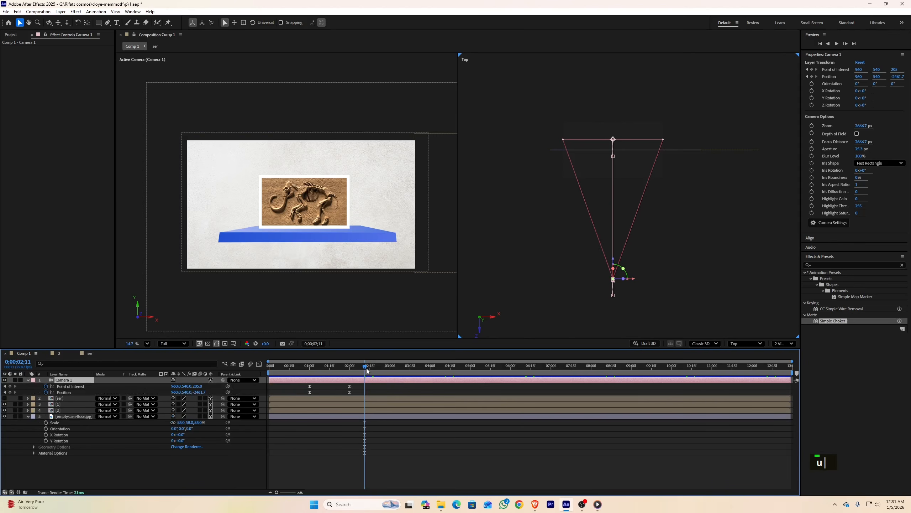
Keyframe the camera's Point of Interest and Position to hold at 0;00;05;29, with X about 2004 at 0;00;07;00
left_click_drag(367, 370, 509, 377)
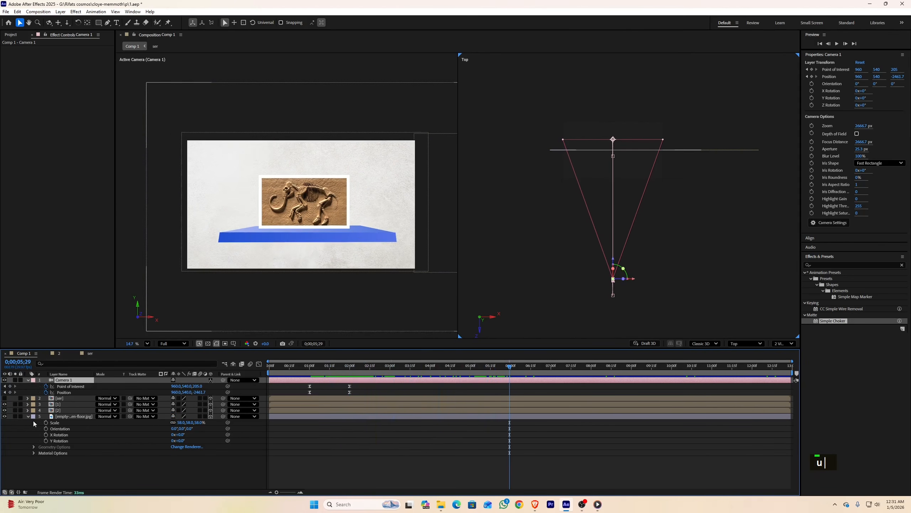
left_click(10, 386)
left_click(10, 392)
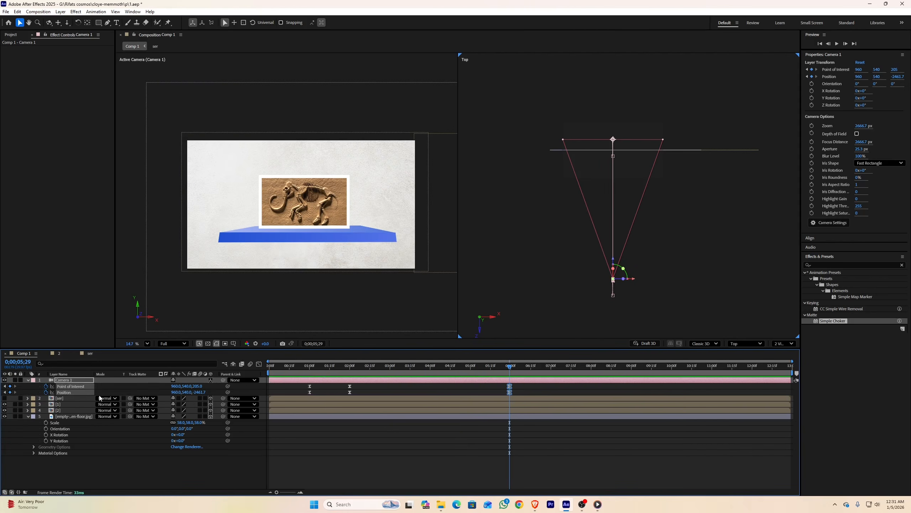
scroll(630, 279, "right", 5)
left_click_drag(634, 283, 689, 280)
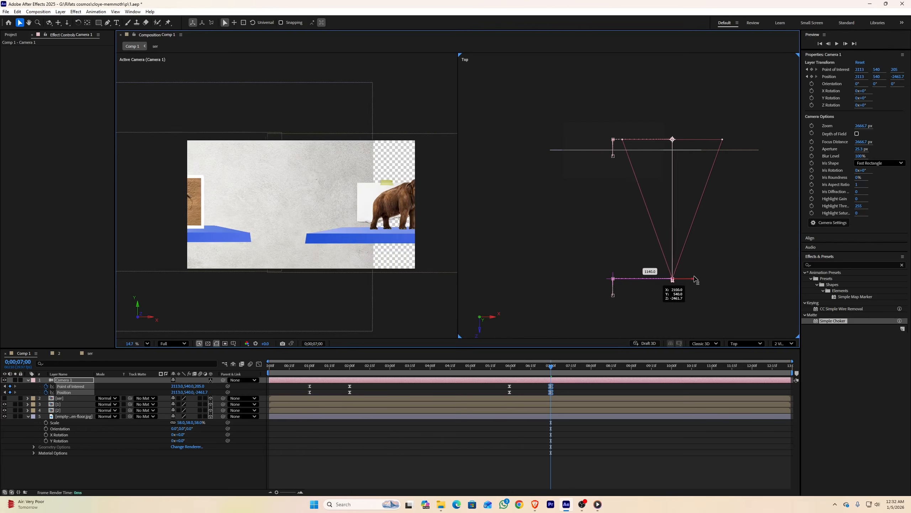
Add Position keyframes to layers 1 and 2 and place them at 0;00;05;29
left_click(67, 405)
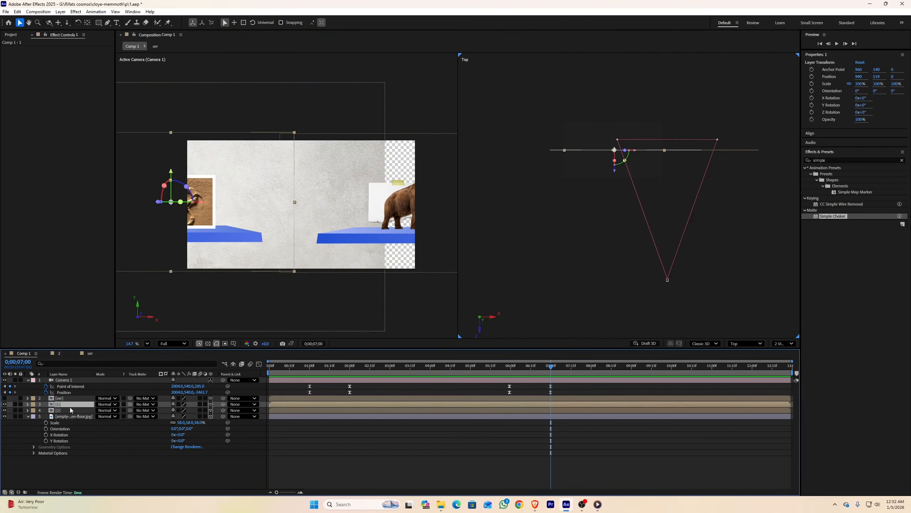
left_click(71, 410, "ctrl")
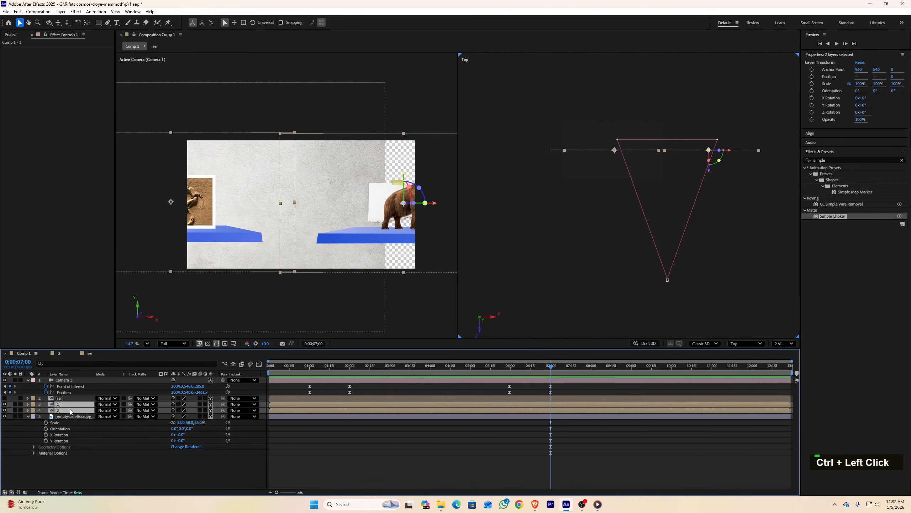
key("p")
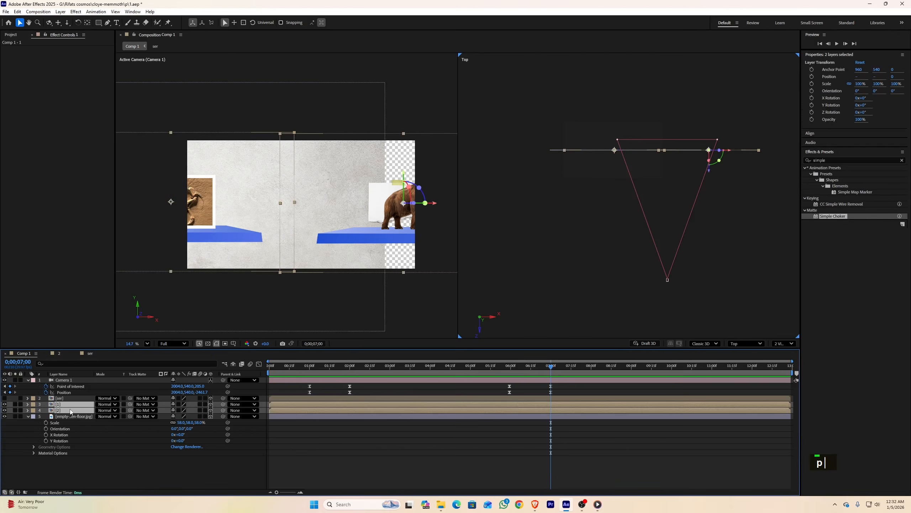
left_click(46, 411)
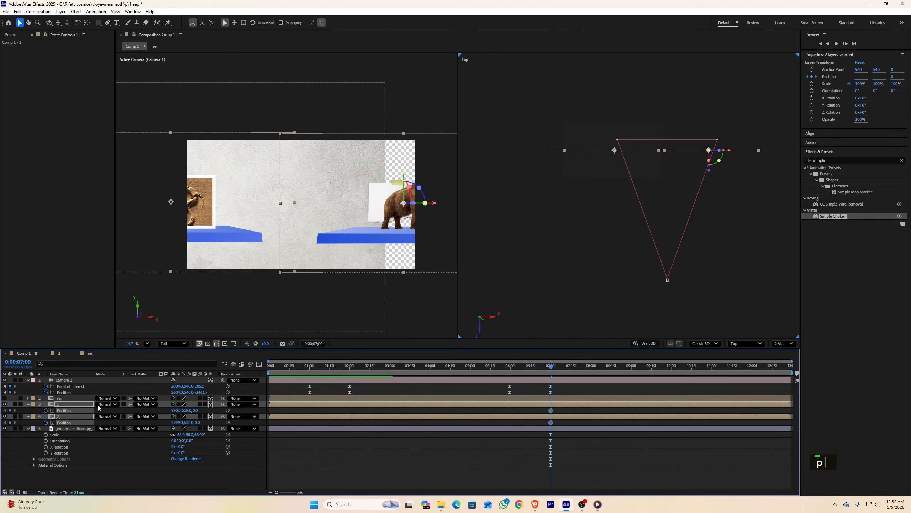
left_click_drag(552, 413, 510, 414)
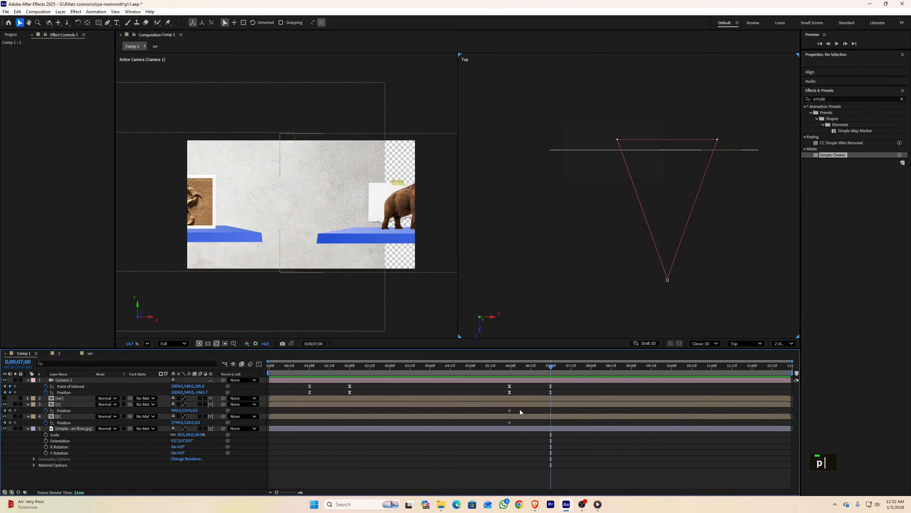
At 0;00;07;00, move layer 1 to X about 95.5 and layer 2 to X about 2035.6, then Easy Ease all the transition keyframes
left_click(206, 206)
left_click_drag(207, 207, 132, 206)
left_click(383, 201)
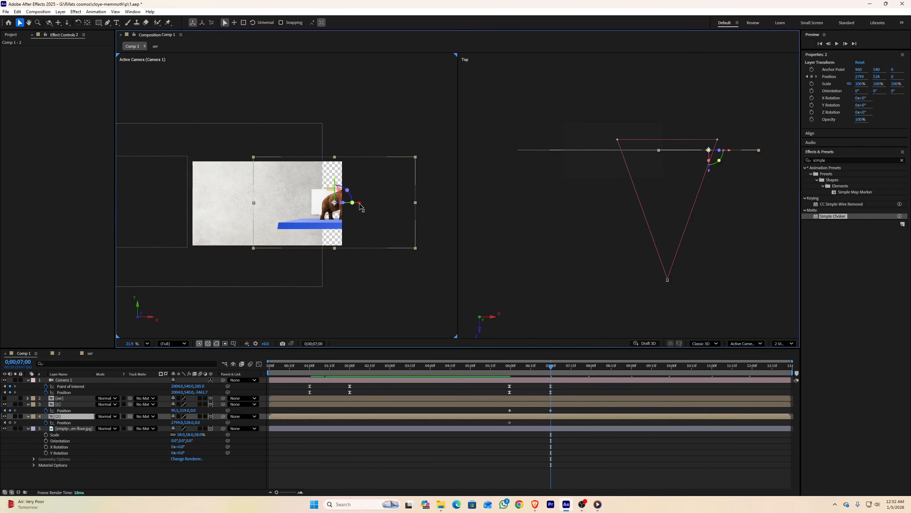
left_click_drag(360, 205, 292, 208)
left_click_drag(501, 383, 576, 428)
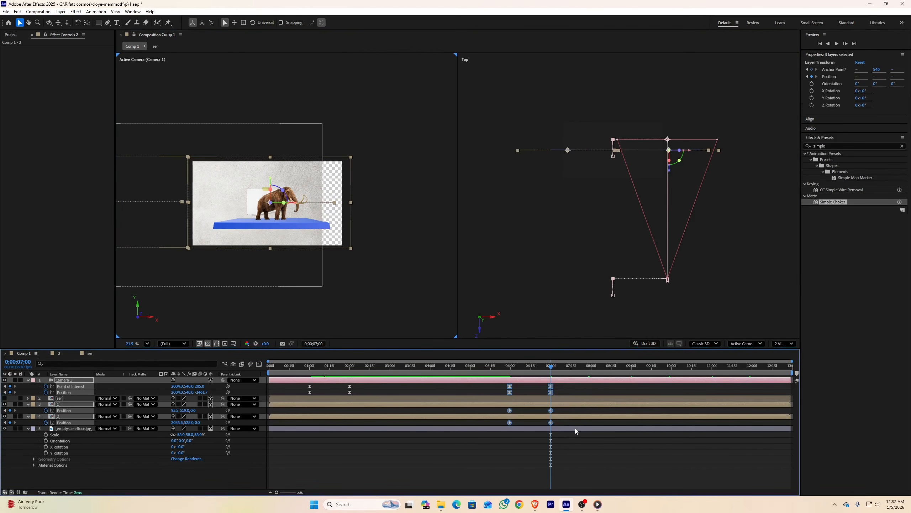
key("F9")
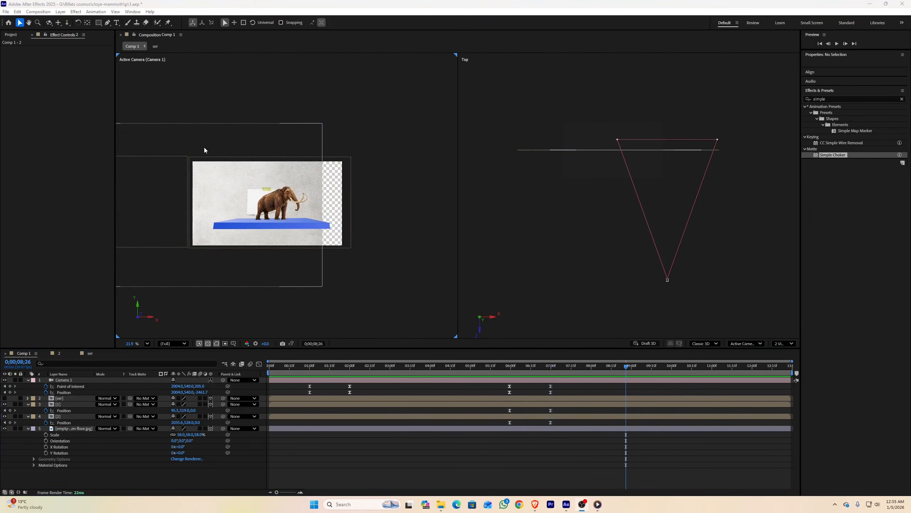
Scale the wall background to 66%, shift it to about 1315.7, 562.2 so it fills the mammoth view, and preview the animation
left_click(197, 140)
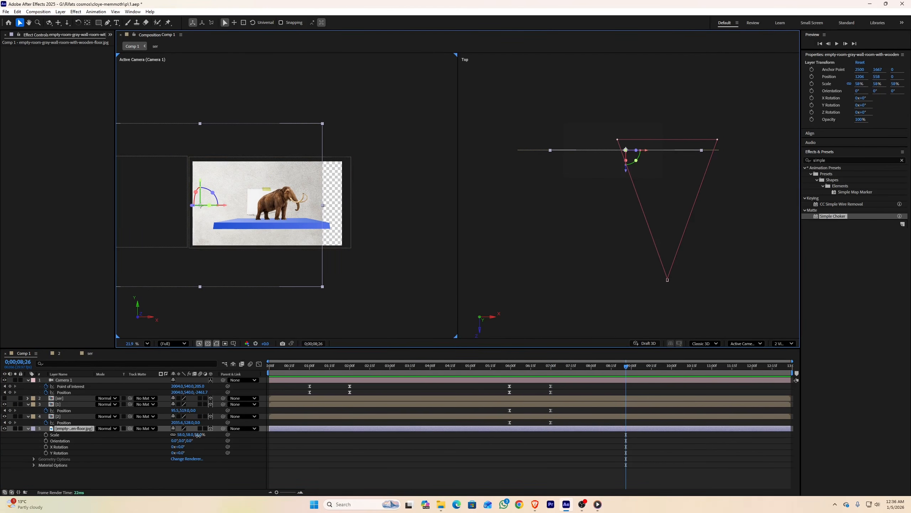
mouse_move(198, 434)
left_mouse_down()
mouse_move(212, 435)
mouse_move(200, 432)
left_mouse_up()
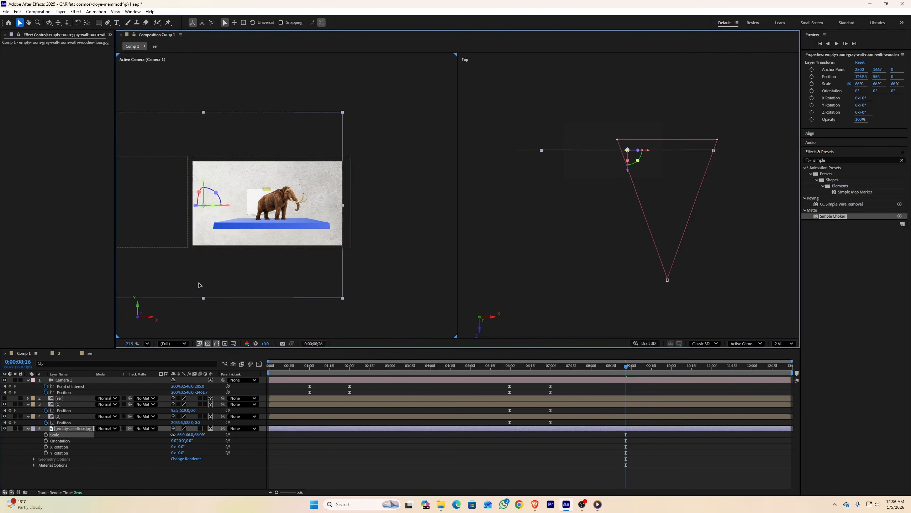
key("space")
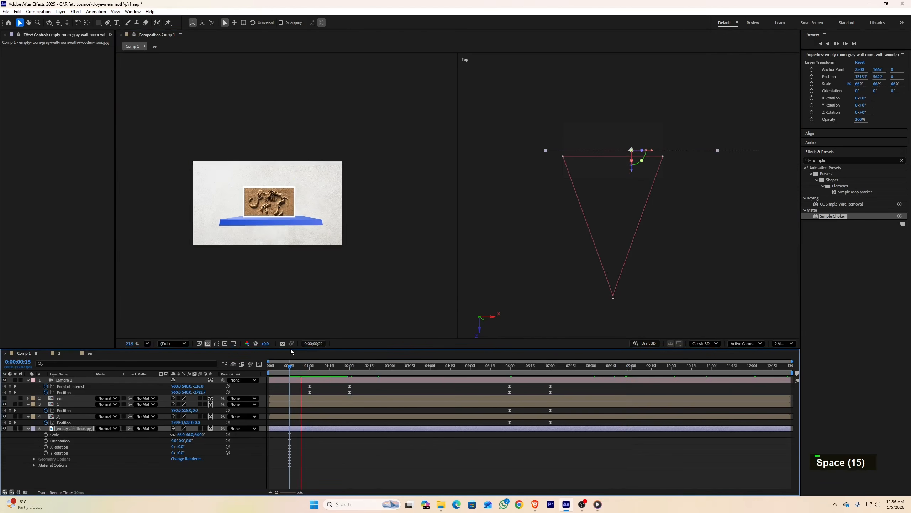
key("space")
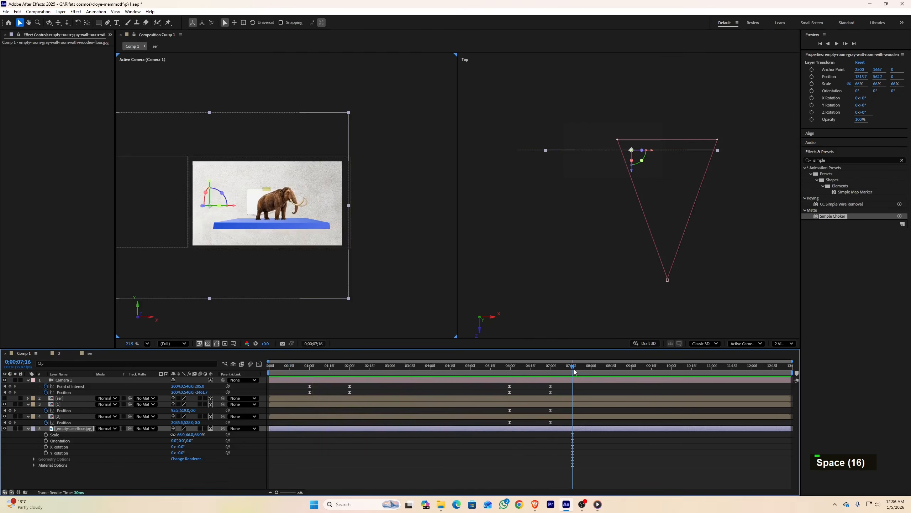
At 0;00;02;00, show the syringe layer, rotate its Z orientation to about 182.9° and scale it to 56%
left_click_drag(574, 371, 350, 371)
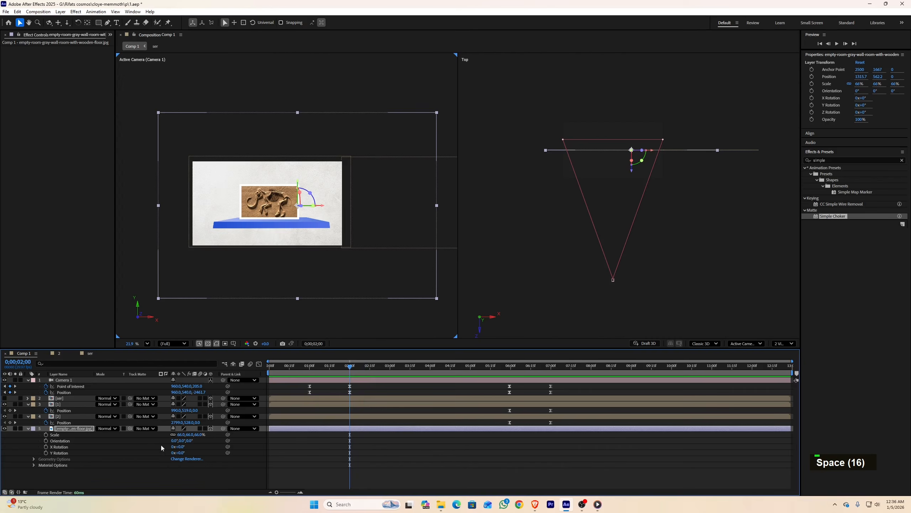
left_click(220, 241)
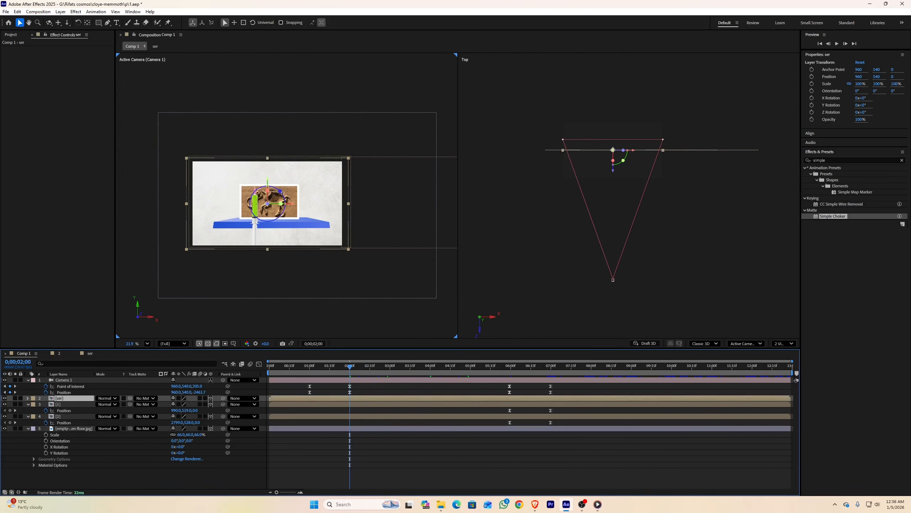
left_click_drag(253, 212, 240, 246)
key("s")
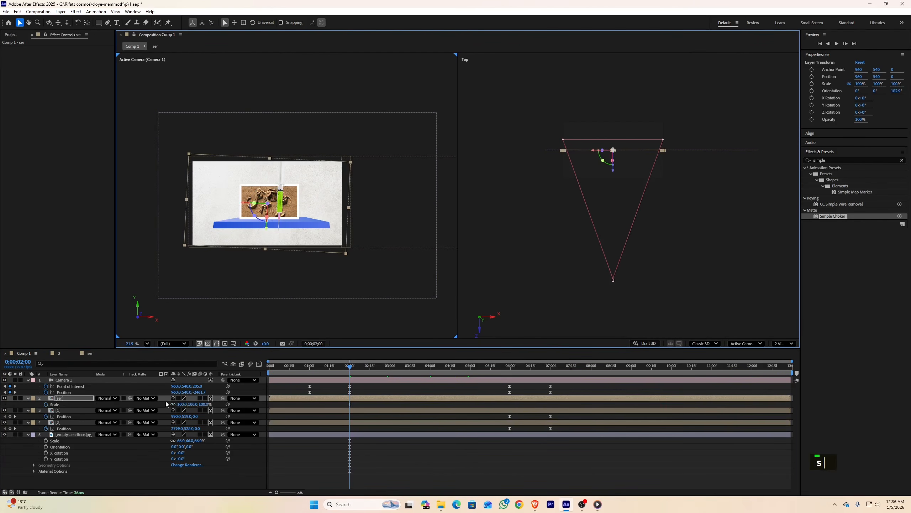
left_click_drag(207, 407, 191, 407)
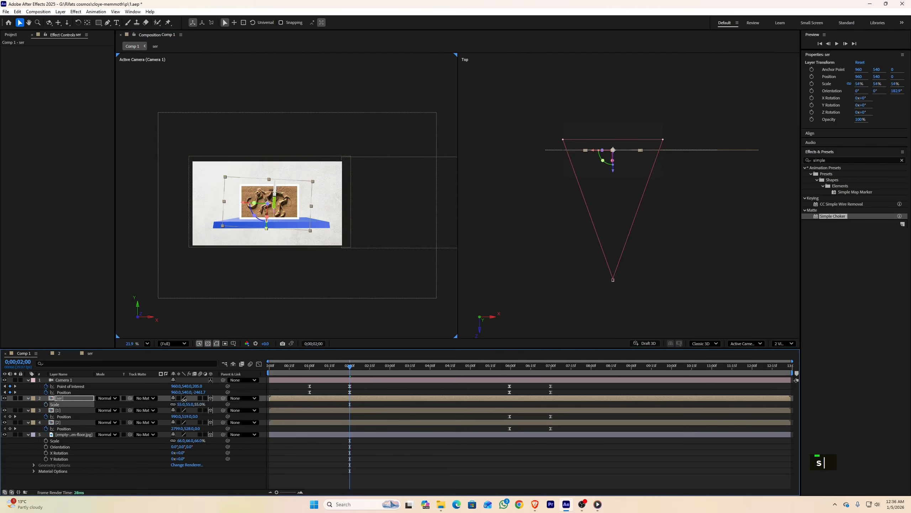
scroll(293, 223, "up", 3)
scroll(293, 223, "up", 1)
middle_click(293, 223)
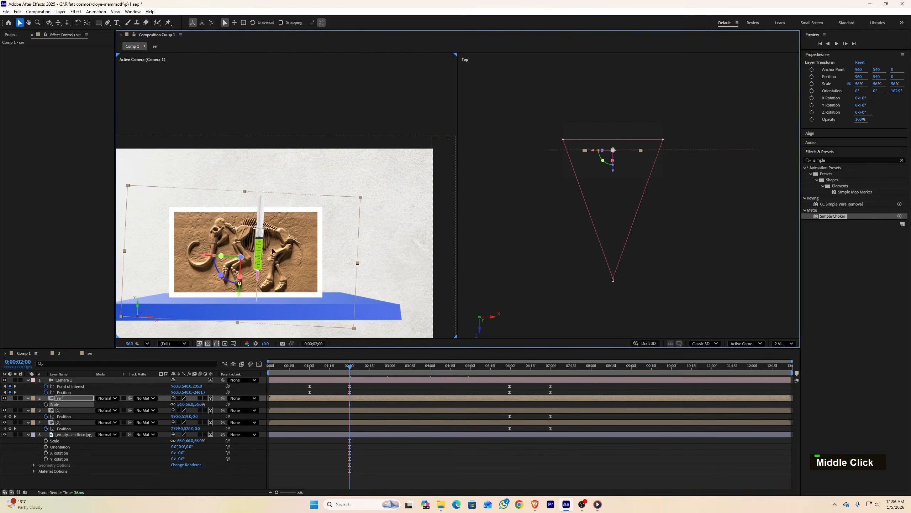
Place the syringe's needle on the fossil at about 1039.2, 363.6, with Z orientation about 218.4° and scale 46%
left_click_drag(260, 254, 312, 209)
left_click_drag(266, 235, 247, 224)
left_click_drag(299, 223, 306, 212)
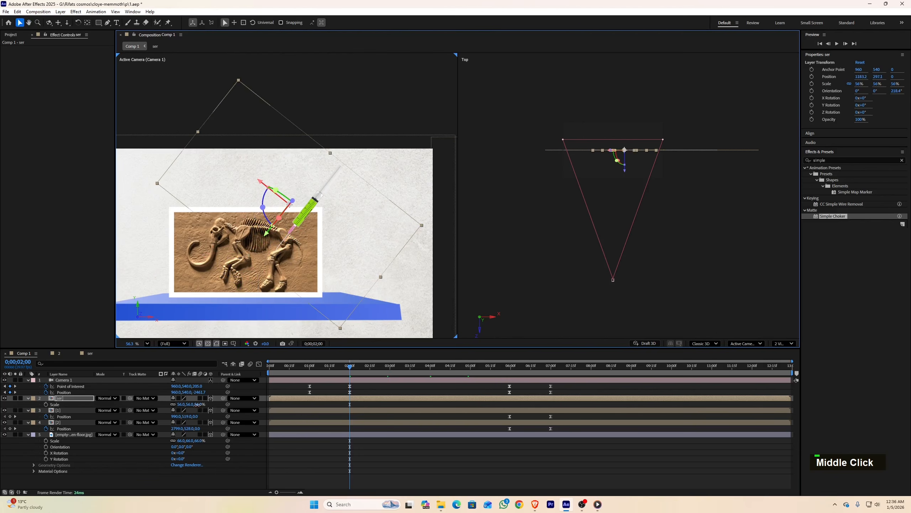
left_click_drag(197, 405, 194, 404)
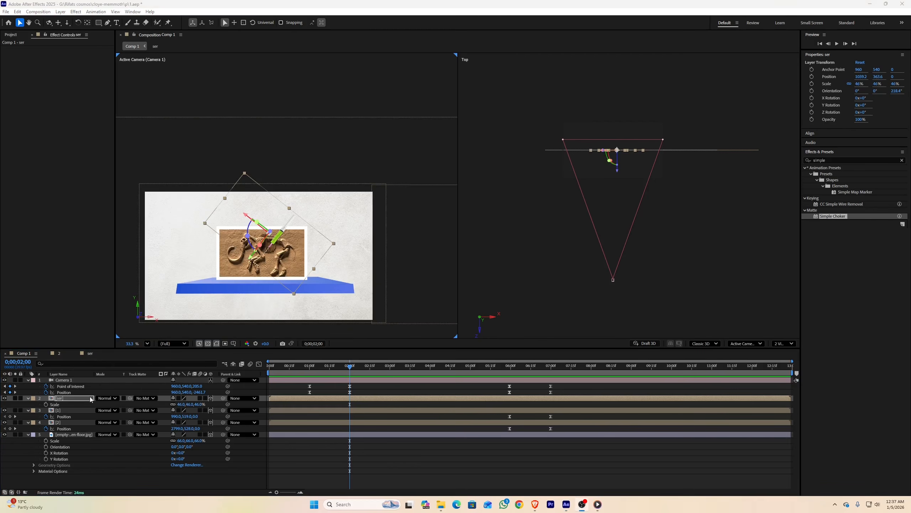
Open the ser composition and copy the liquid and plunger's last Position keyframes to 0;00;02;00
left_click(86, 399)
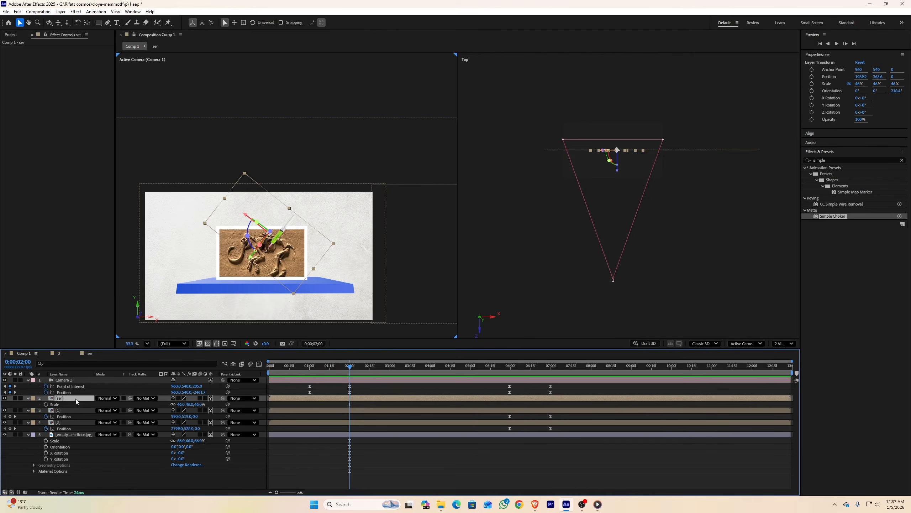
double_click(77, 398)
left_click(259, 364)
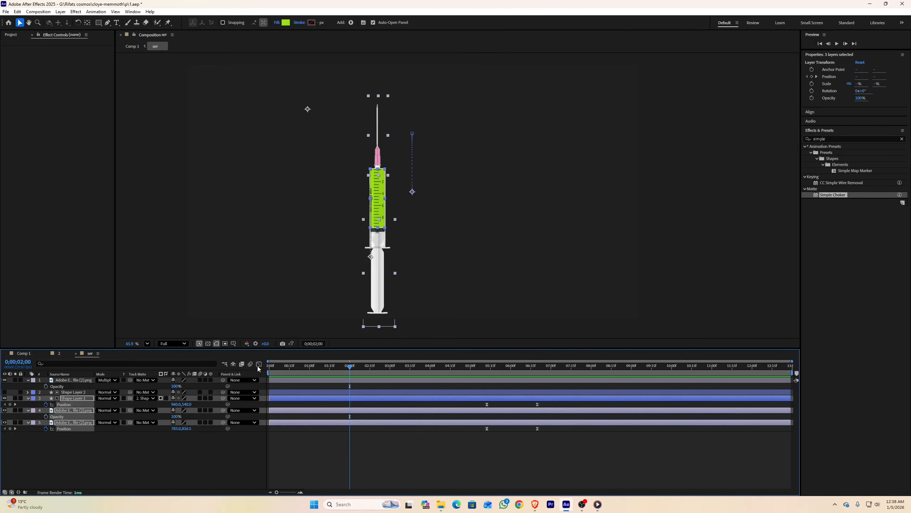
scroll(336, 250, "down", 2)
left_click(539, 438)
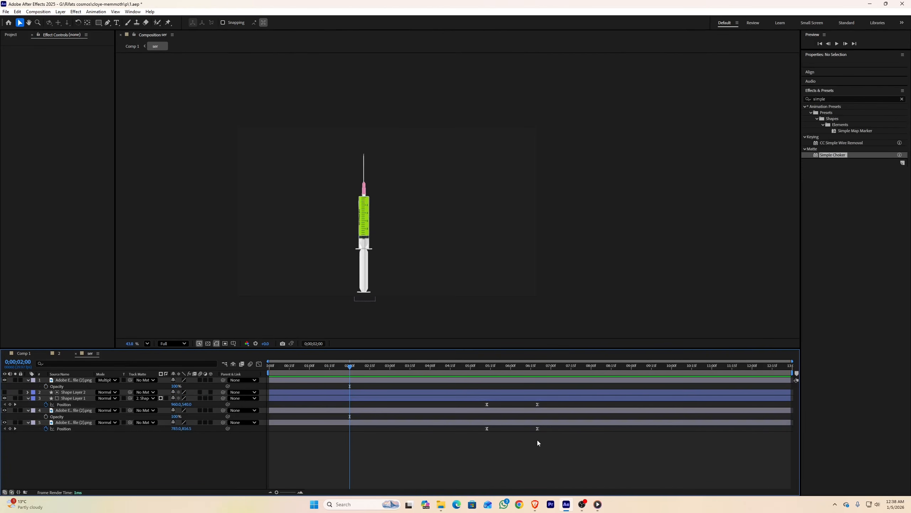
left_click_drag(550, 439, 536, 400)
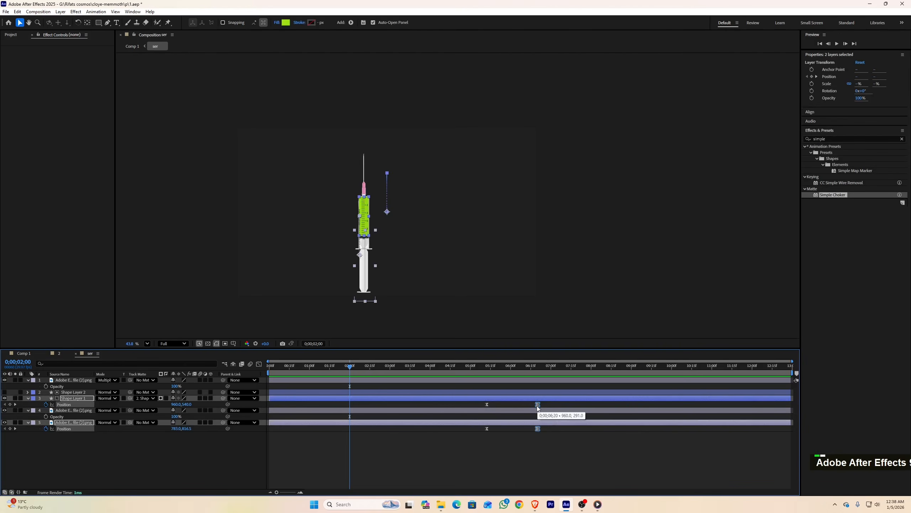
key("ctrl+c")
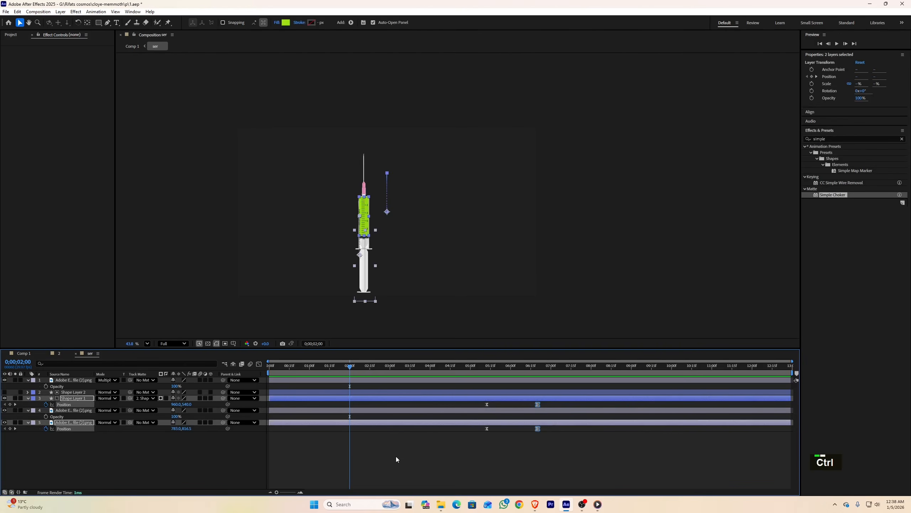
key("ctrl+v")
Copy the liquid and plunger's filled-syringe Position keyframes to near 0;00;03;05
left_click_drag(500, 451, 480, 402)
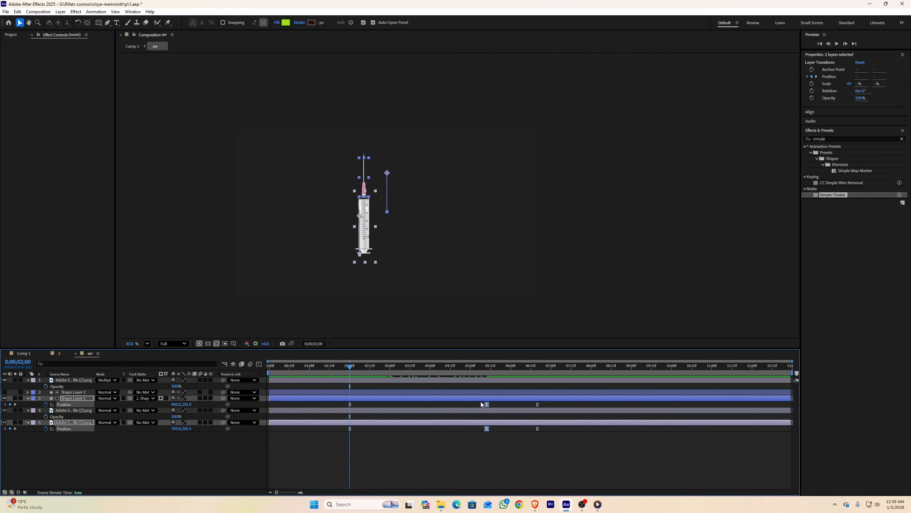
left_click_drag(354, 369, 374, 370)
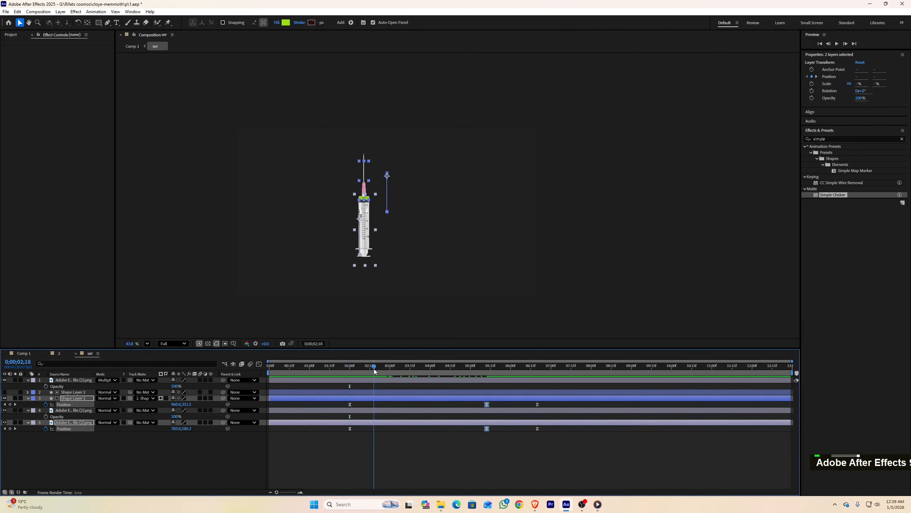
key("ctrl+c")
key("ctrl+v")
In Comp 1, keyframe the syringe's Position on the fossil at 0;00;03;05 and off-frame at about 1541.4, -208.8 at 0;00;02;00, then preview
left_click(24, 353)
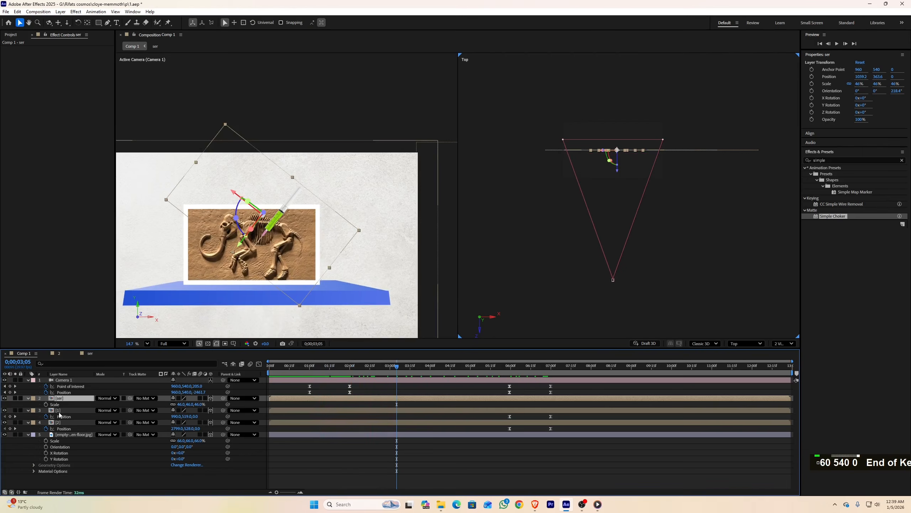
left_click(45, 404)
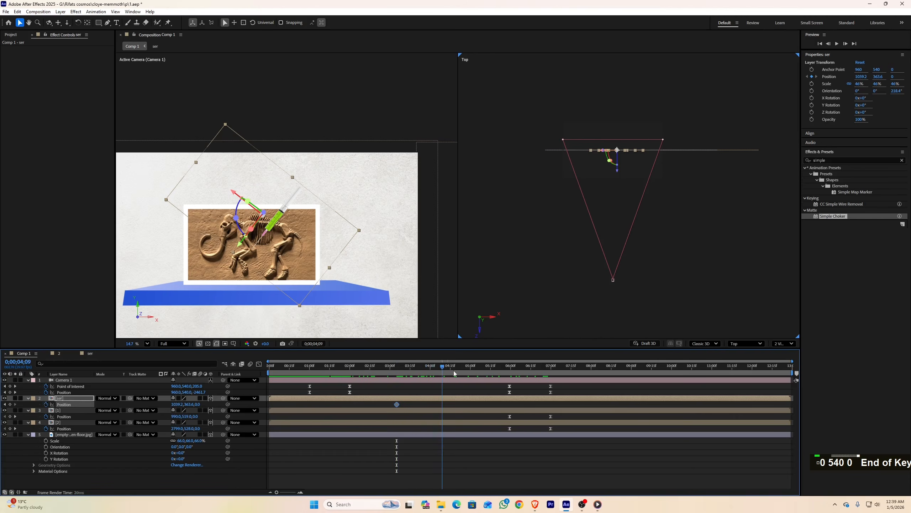
key("j")
left_click_drag(292, 233, 388, 127)
key("space")
key("space")
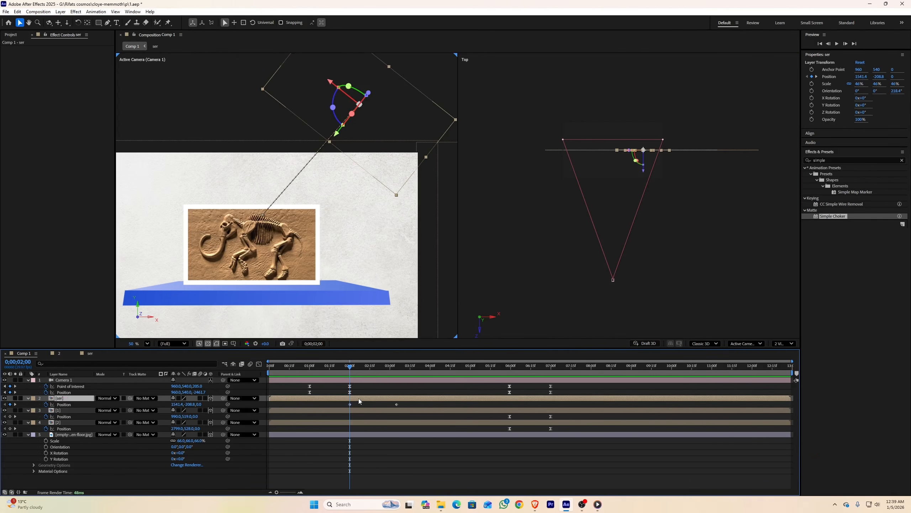
mouse_move(361, 398)
left_mouse_down()
mouse_move(420, 397)
mouse_move(444, 410)
mouse_move(352, 409)
left_mouse_up()
left_click_drag(351, 369, 436, 374)
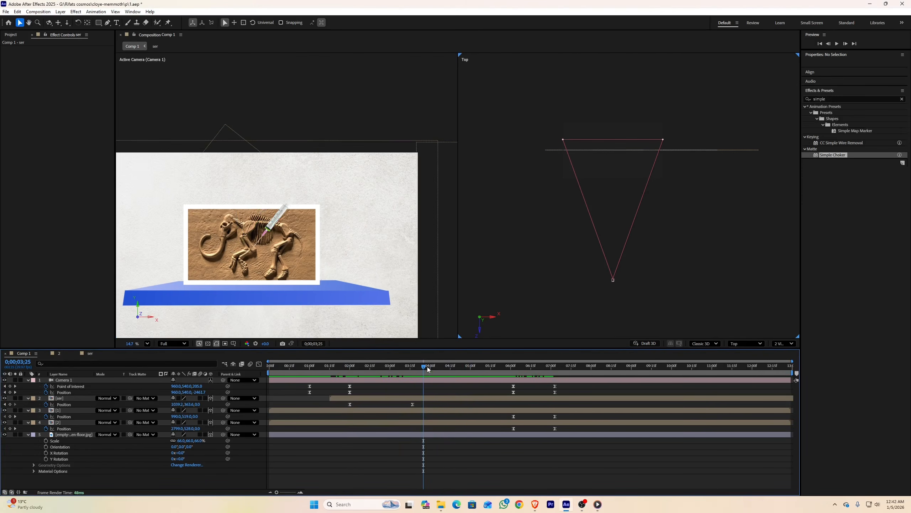
Shift the camera and layer 1 and 2 transition keyframes to start at 0;00;05;03, and add a syringe Position keyframe there
left_click_drag(428, 369, 470, 368)
left_click_drag(566, 431, 476, 387)
left_click(474, 370)
left_click(437, 464)
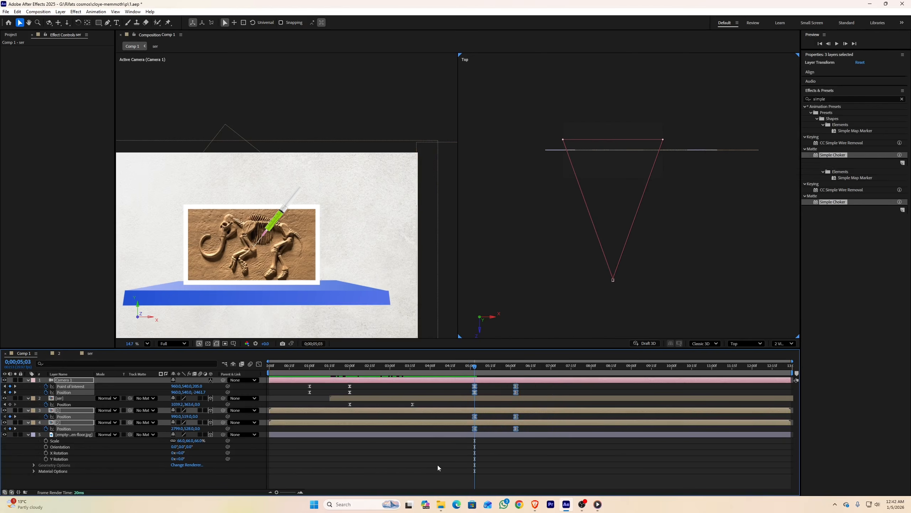
left_click(435, 402)
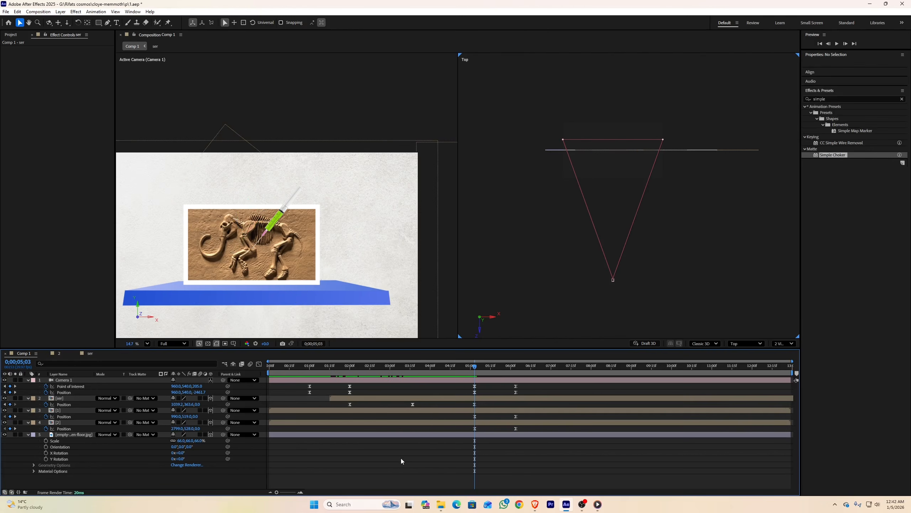
Keyframe the syringe's Orientation at 0;00;05;03, and at 0;00;06;04 place it on the mammoth at 1836.8, 504.8 with Z orientation 131.8°
key("r")
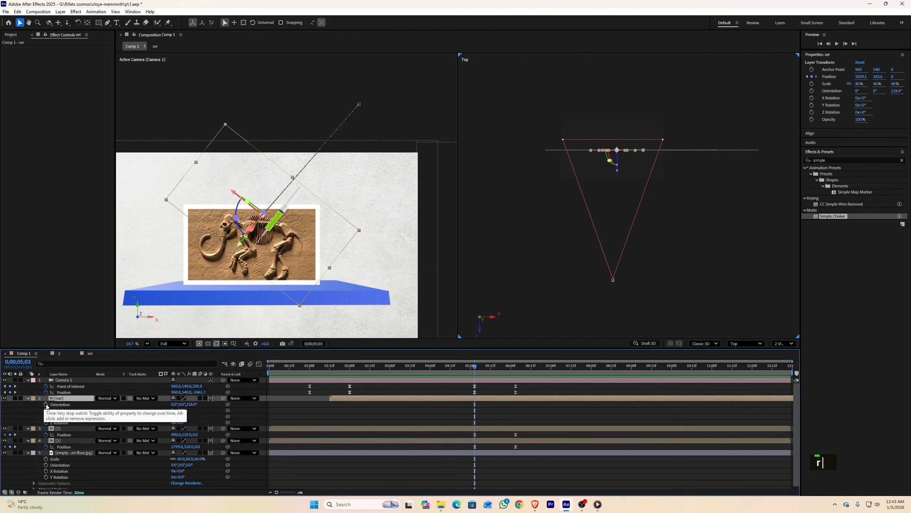
left_click(46, 404)
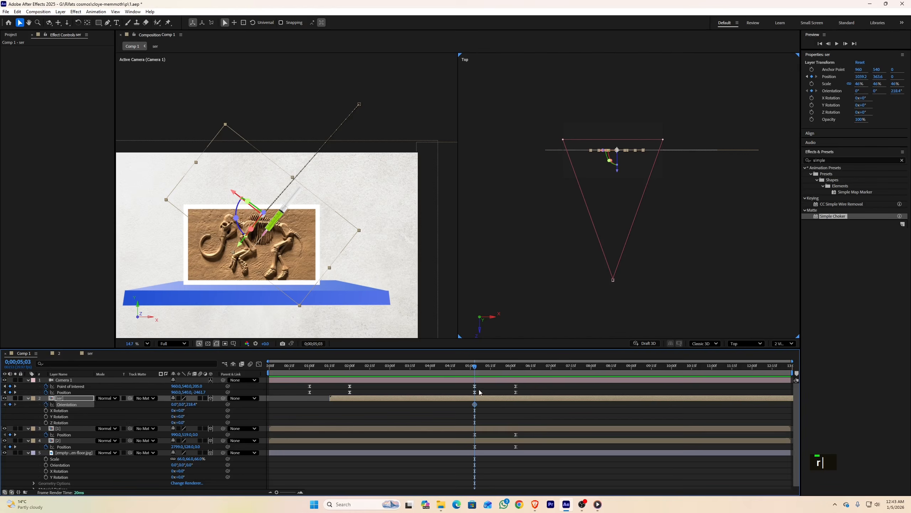
key("u")
left_click_drag(474, 366, 516, 370)
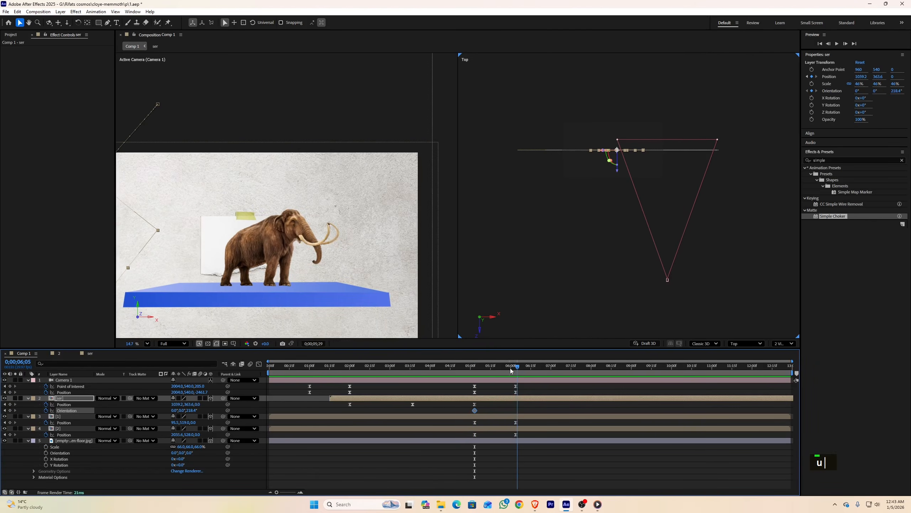
middle_click(187, 219)
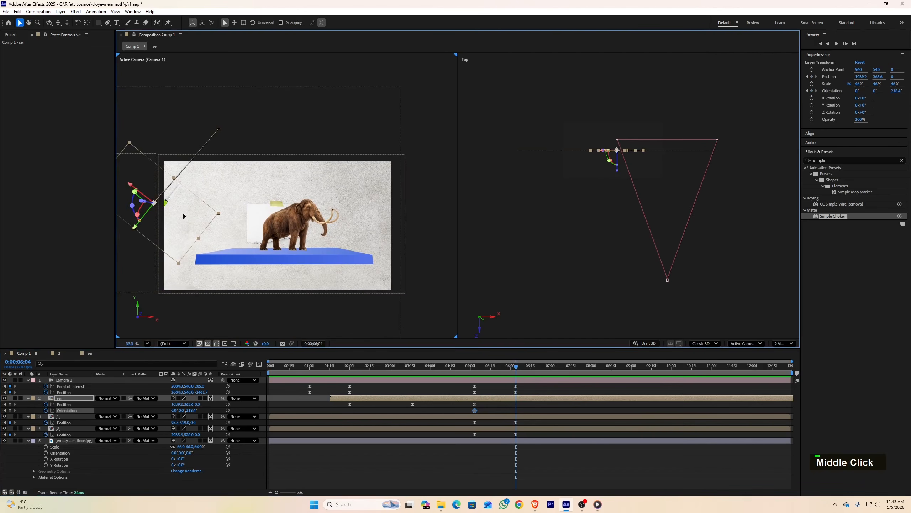
left_click_drag(183, 216, 289, 213)
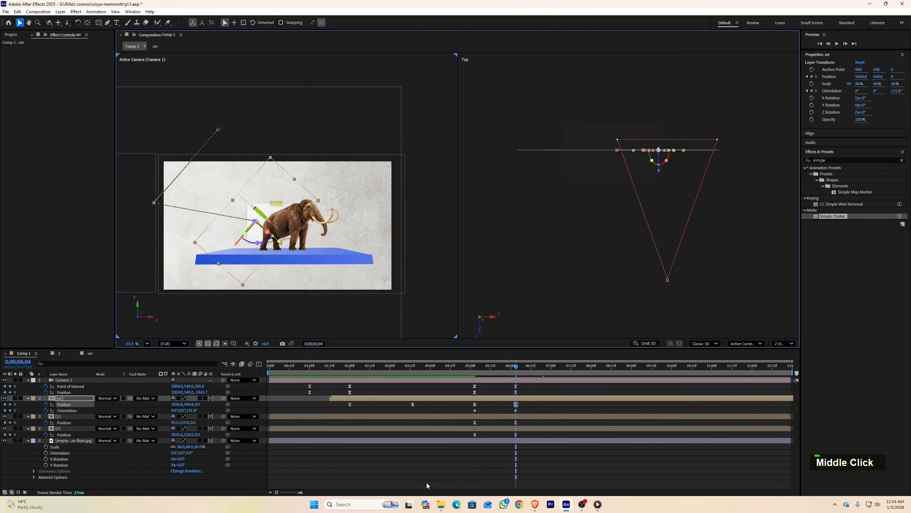
left_click_drag(528, 403, 471, 412)
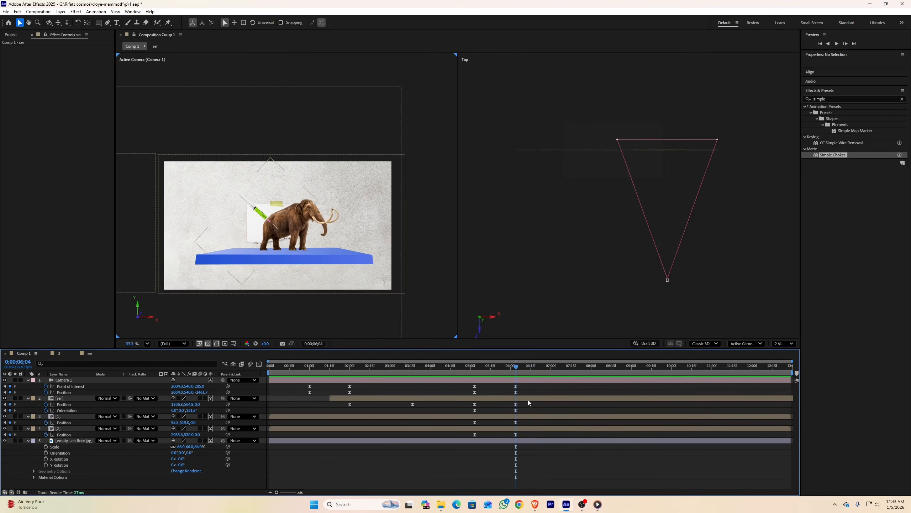
In the ser composition, select the liquid and plunger's last two pairs of Position keyframes, and return to Comp 1 at 0;00;07;02
double_click(527, 399)
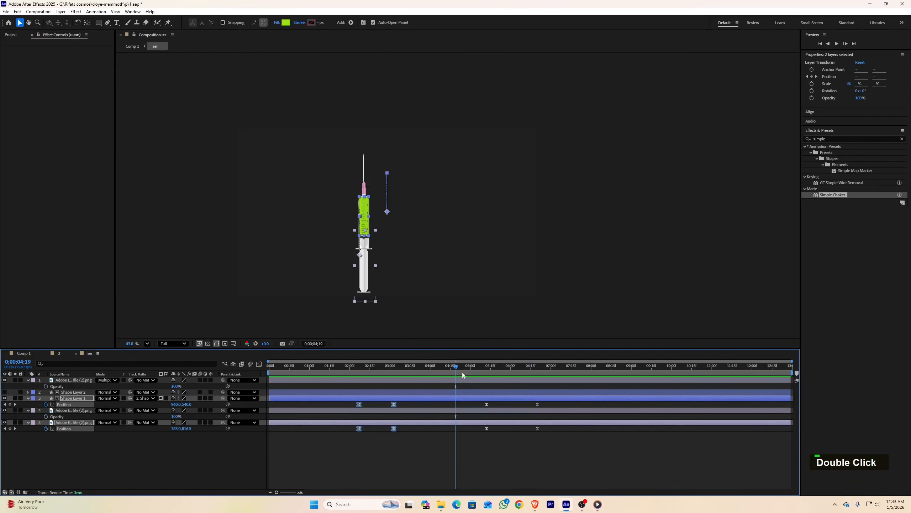
left_click_drag(548, 437, 457, 405)
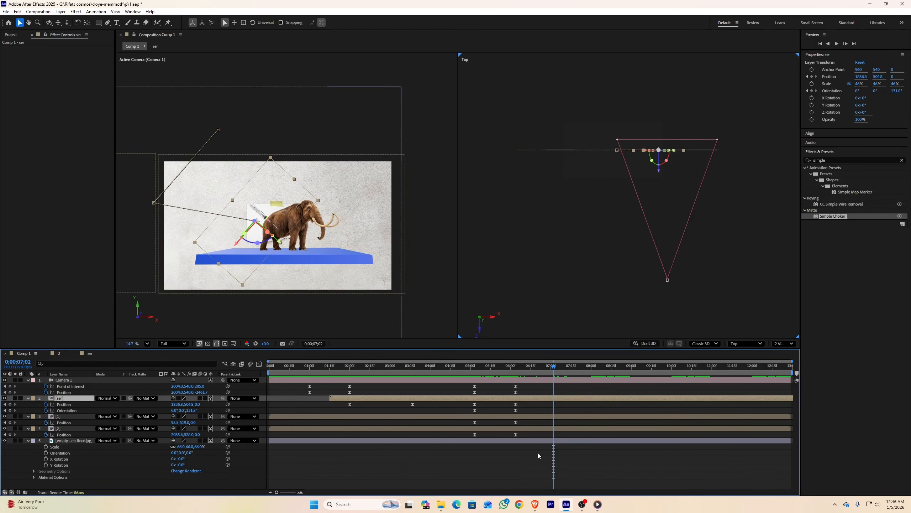
left_click(491, 466)
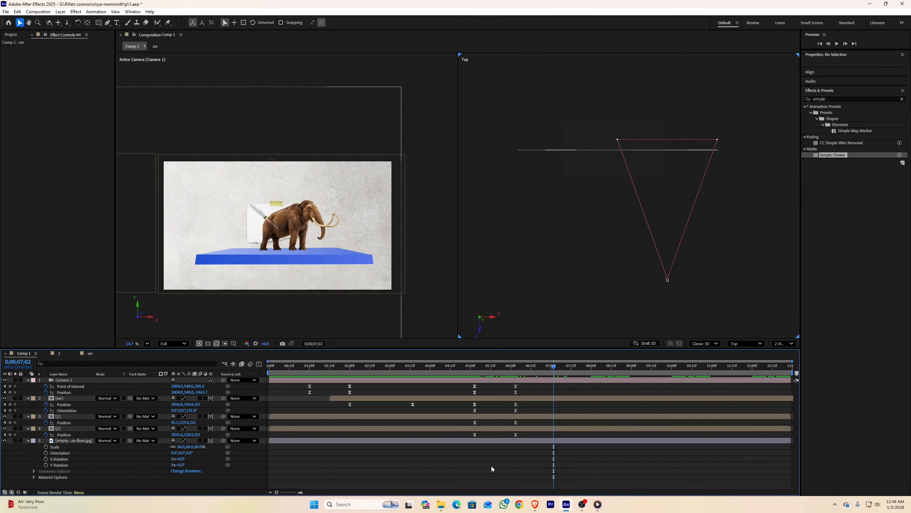
Open composition 2 and shift all of the mammoth's puppet pin keyframes to start at 0;00;07;02
double_click(557, 428)
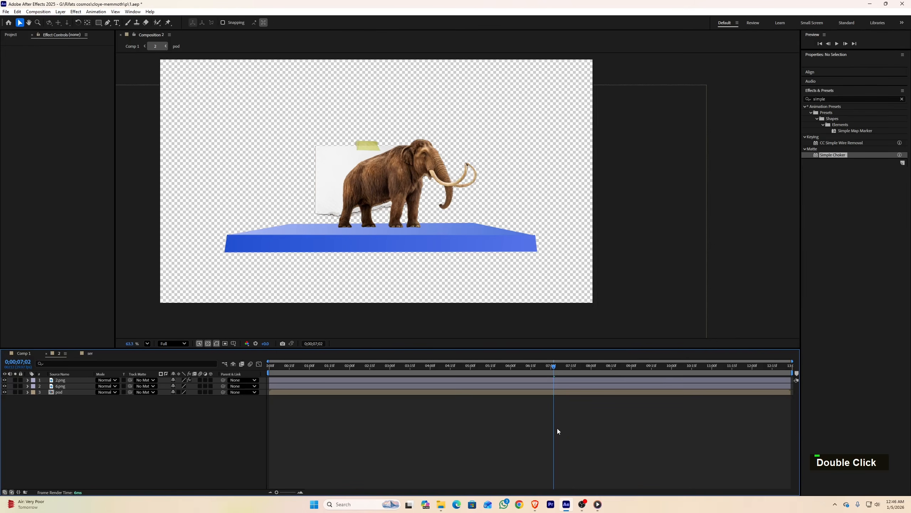
left_click(74, 379)
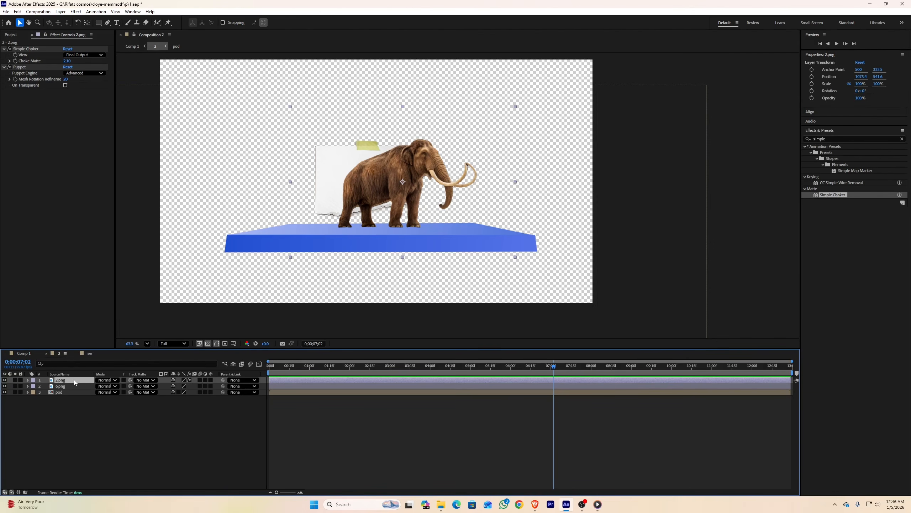
key("u")
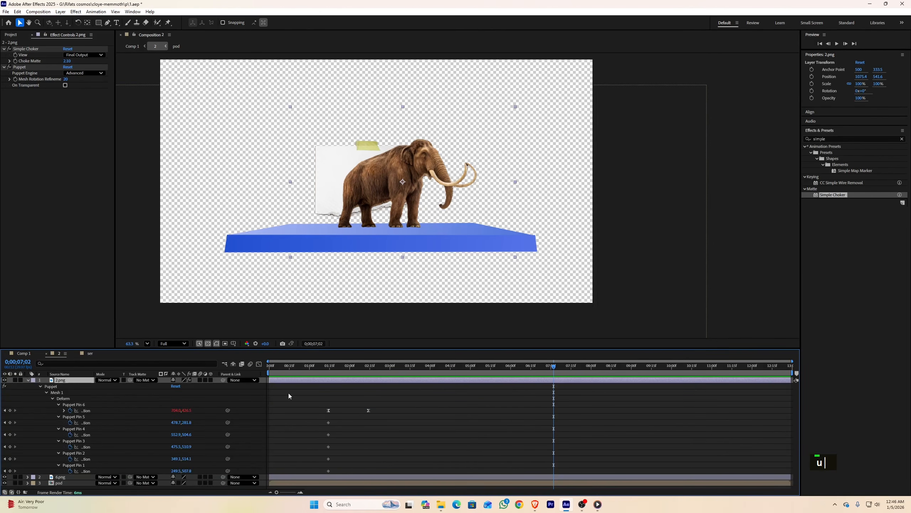
left_click_drag(316, 408, 377, 477)
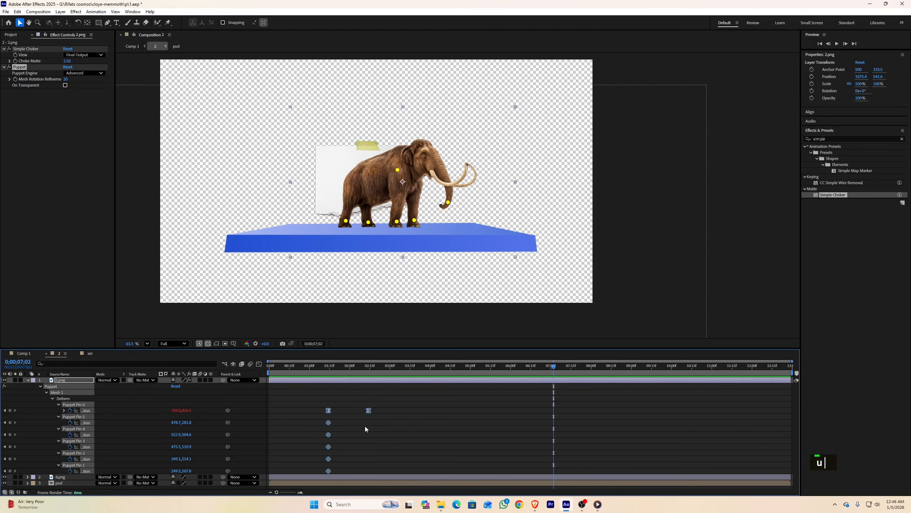
left_click_drag(369, 410, 595, 404)
Duplicate the mammoth layer 2.png twice
left_click(70, 384)
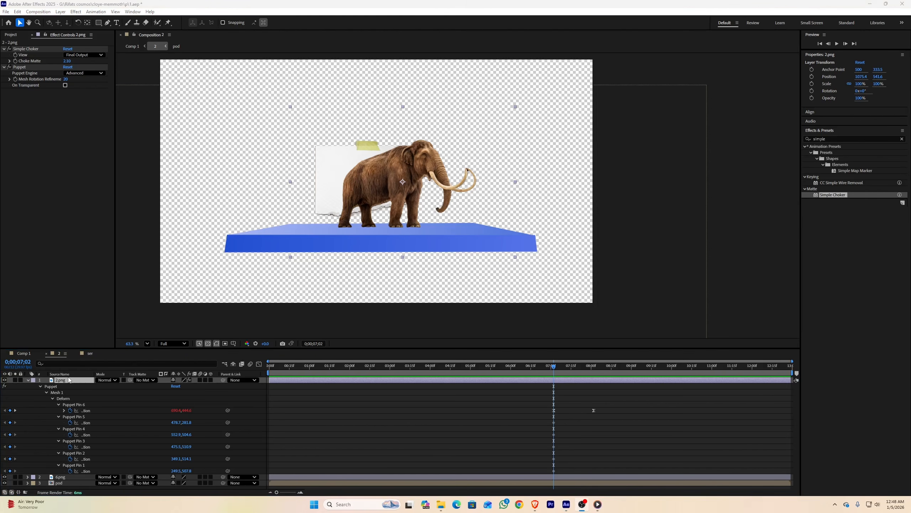
key("ctrl")
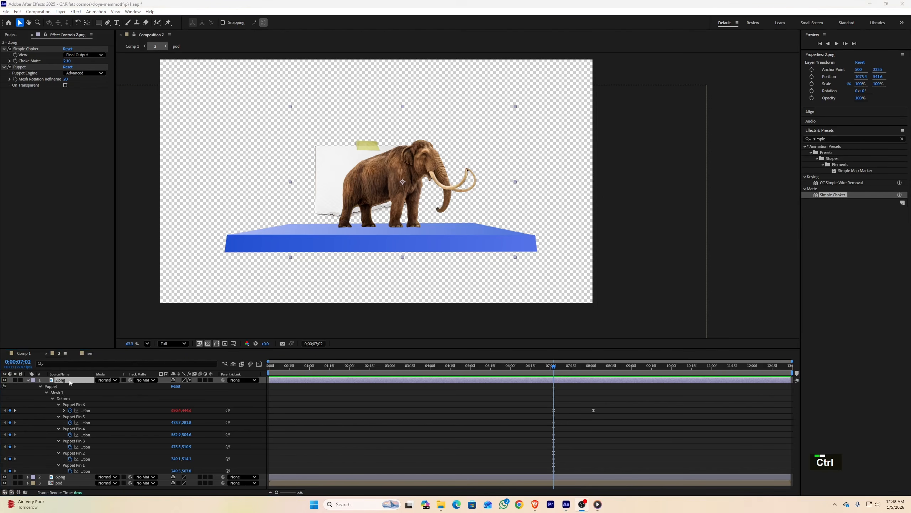
key("ctrl+d")
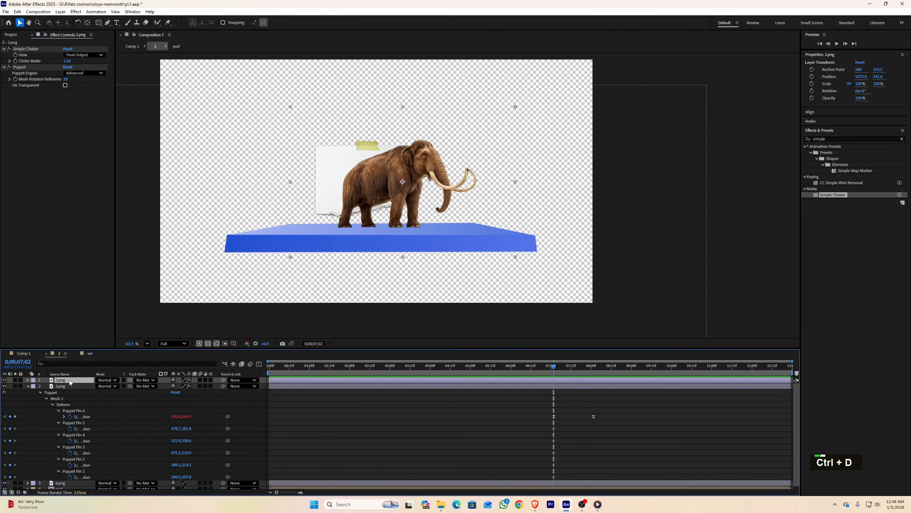
key("ctrl+d")
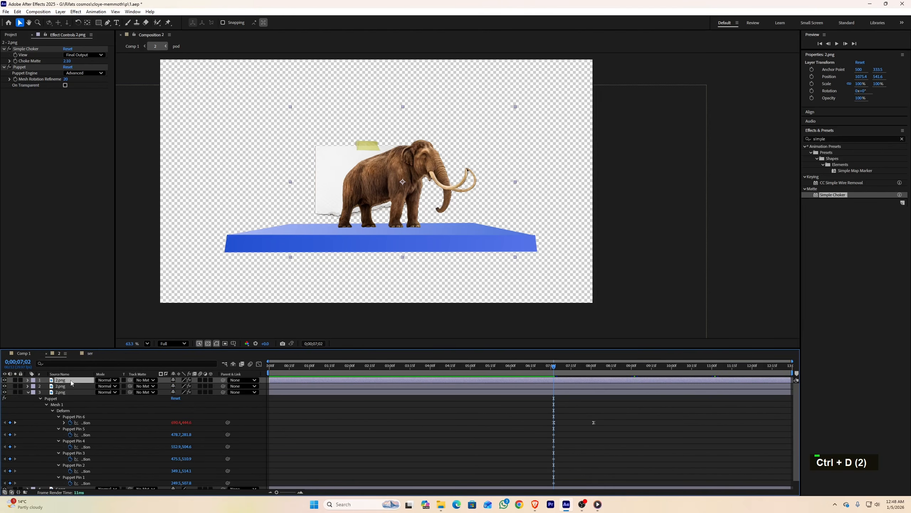
Apply a dark Fill effect to the lowest 2.png copy, hide the two copies above it and set the Fill opacity to 50%
left_click(72, 391)
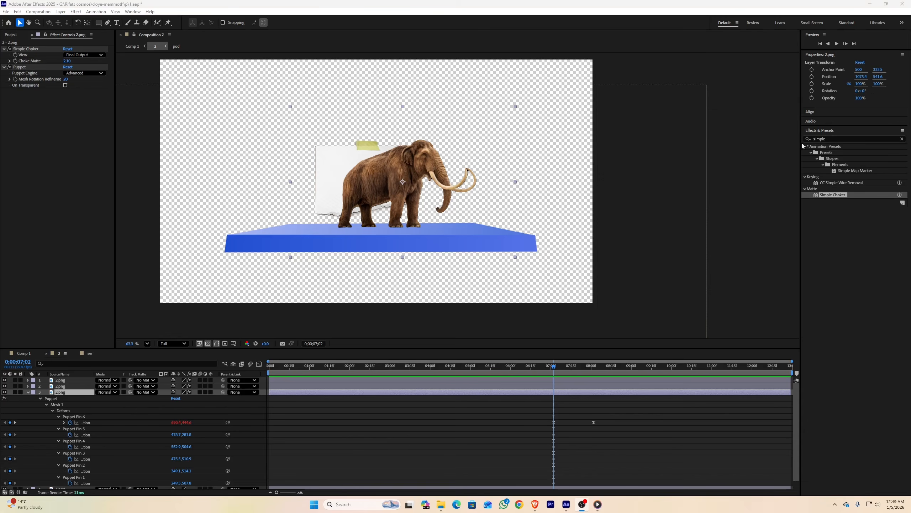
double_click(817, 138)
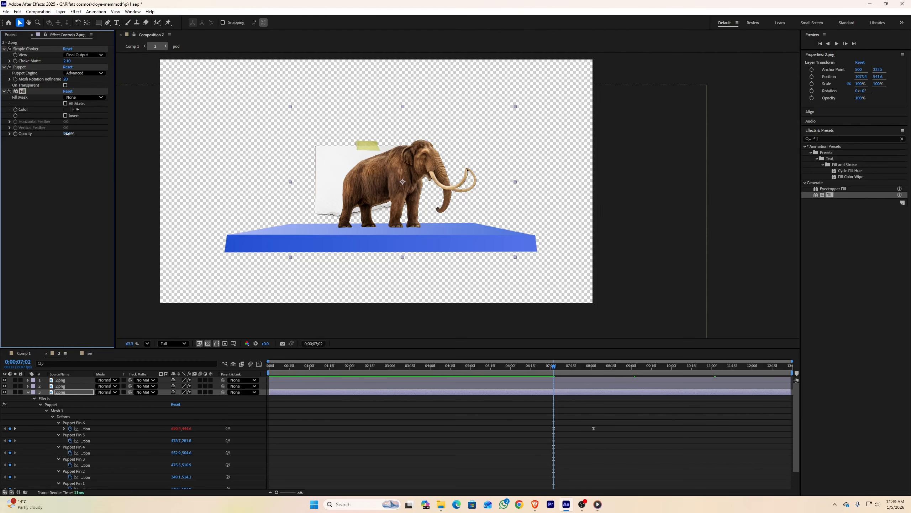
left_click_drag(68, 134, 65, 137)
left_click_drag(4, 386, 5, 380)
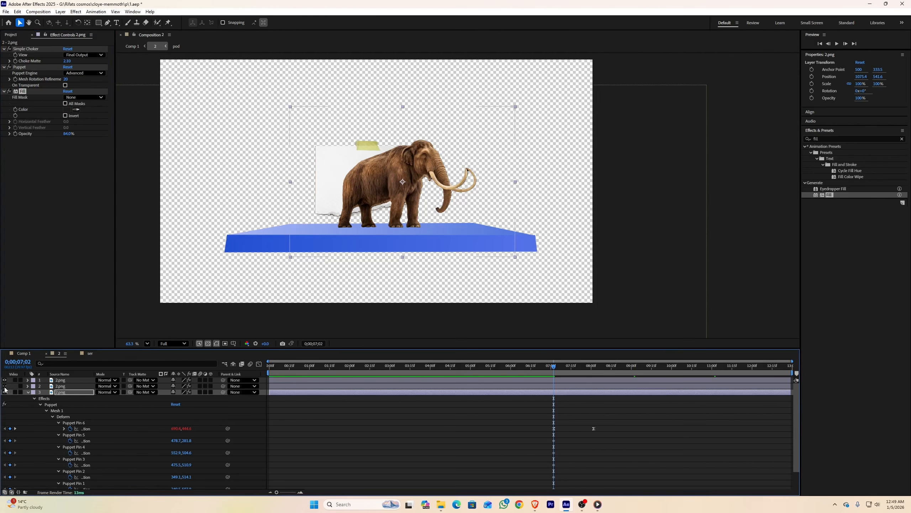
left_click(65, 134)
type("50")
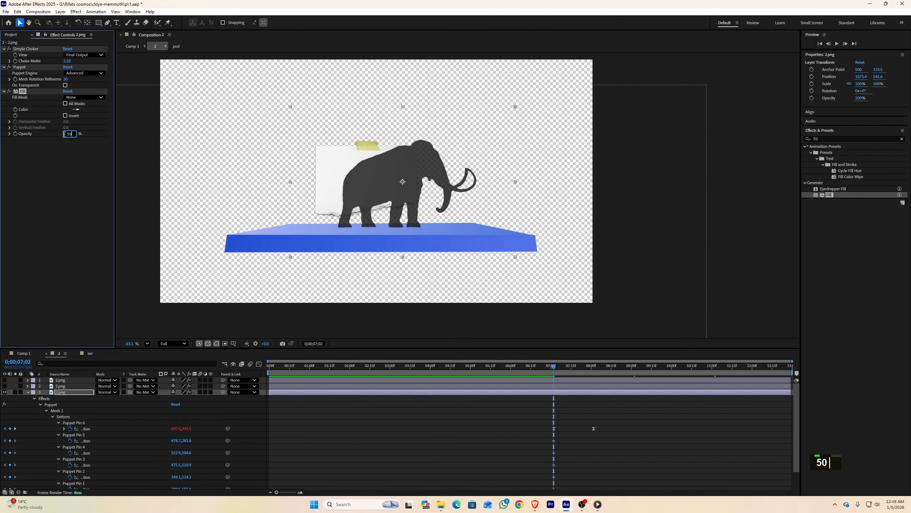
key("Return")
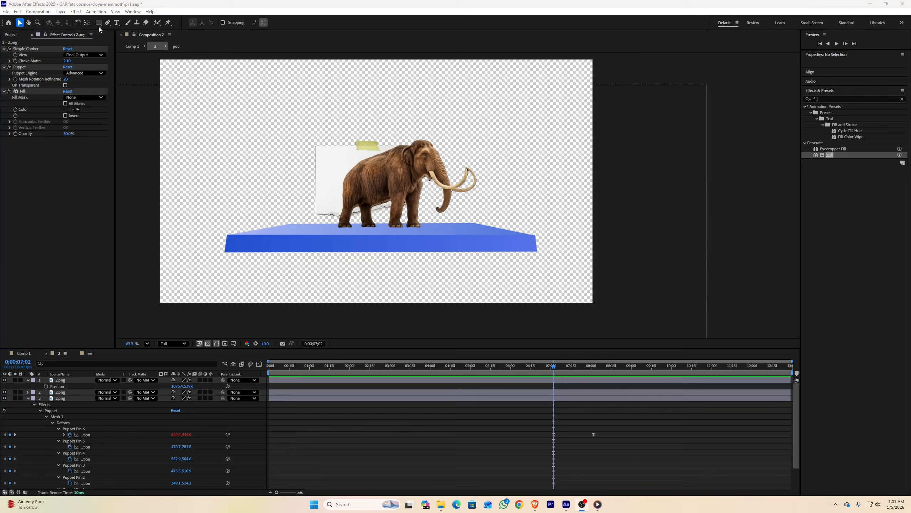
Draw a rectangle about 992 × 580 px covering the mammoth and make it the track matte of the top 2.png layer
left_click(99, 24)
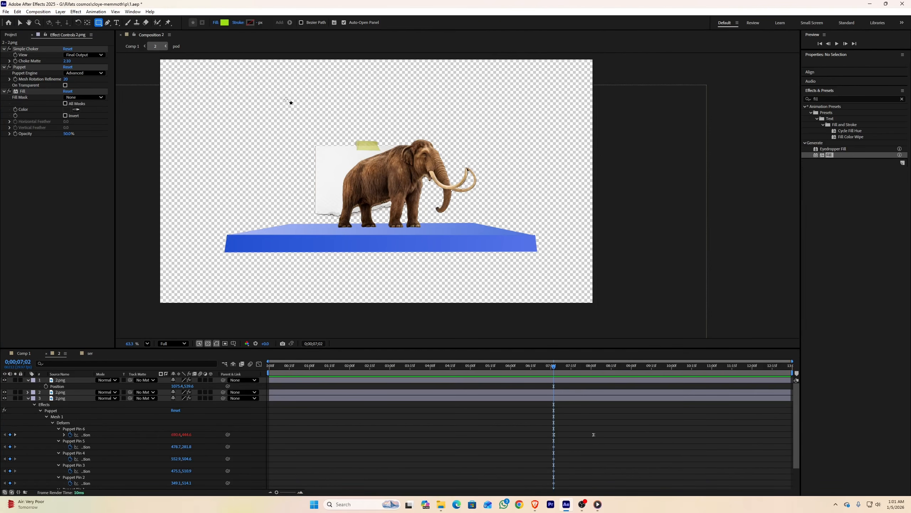
left_click_drag(286, 99, 483, 227)
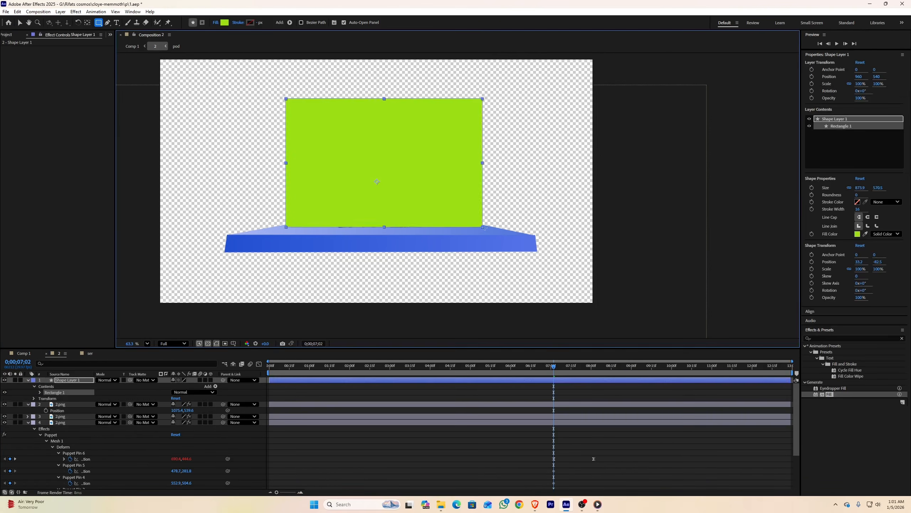
left_click_drag(483, 227, 509, 229)
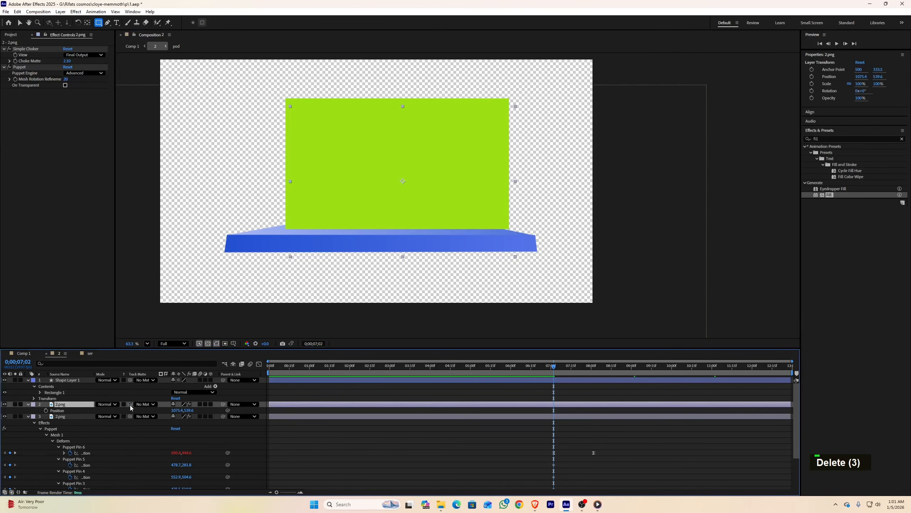
left_click_drag(131, 404, 71, 381)
Lower the matte rectangle to Position 960, 1111 below the mammoth and add a Position keyframe at 0;00;05;20
left_click(71, 381)
key("v")
key("p")
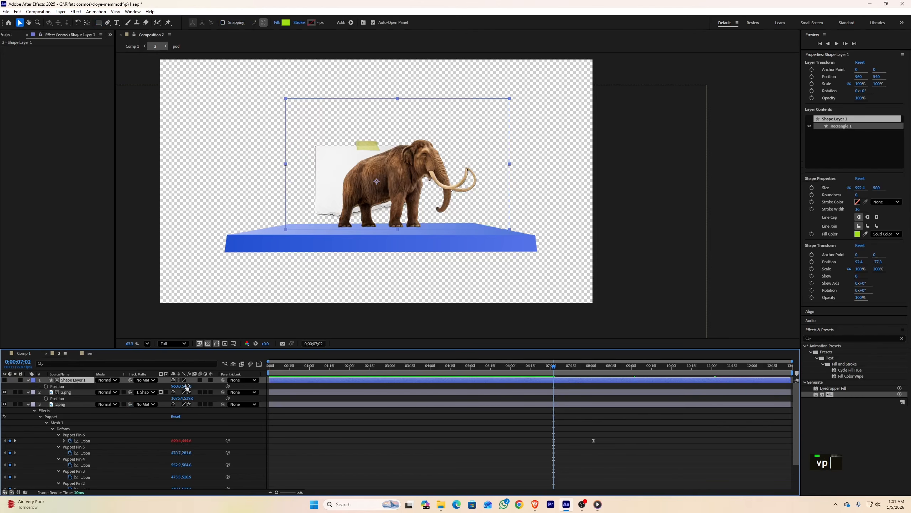
left_click_drag(186, 386, 346, 427)
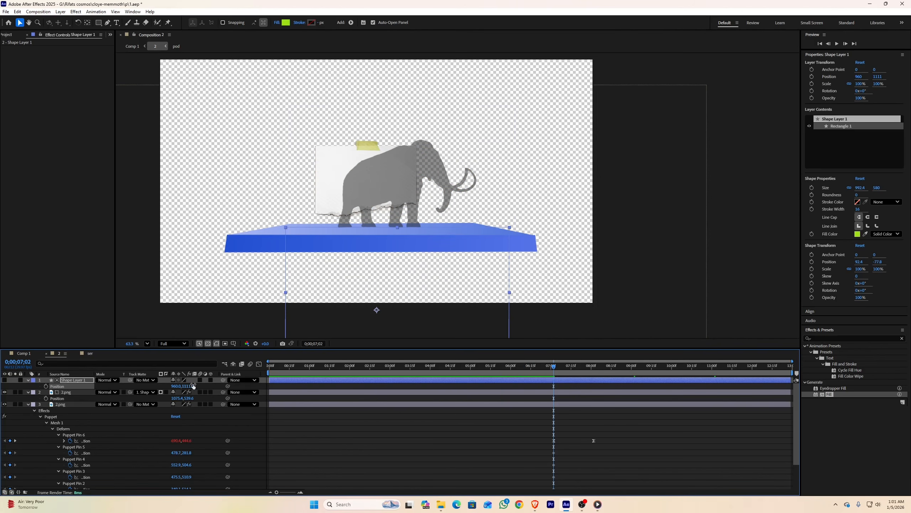
left_click_drag(528, 367, 498, 369)
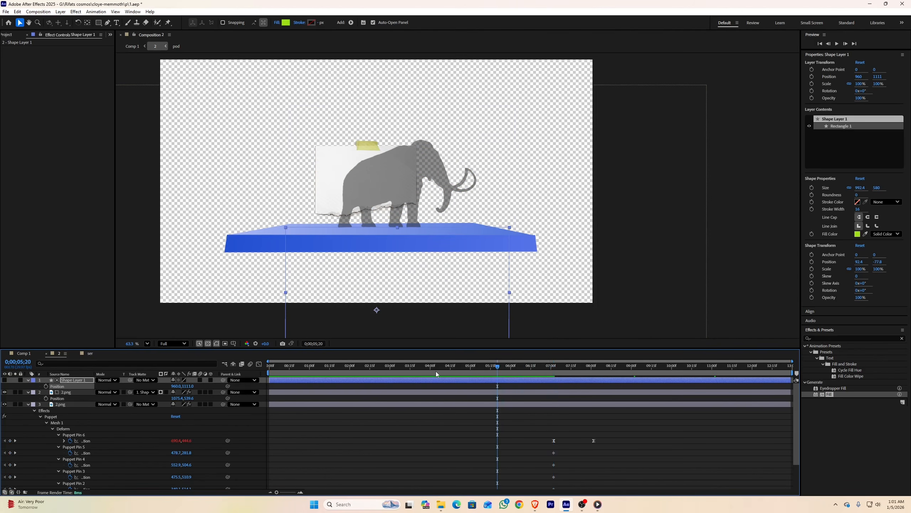
left_click(47, 387)
left_click(261, 427)
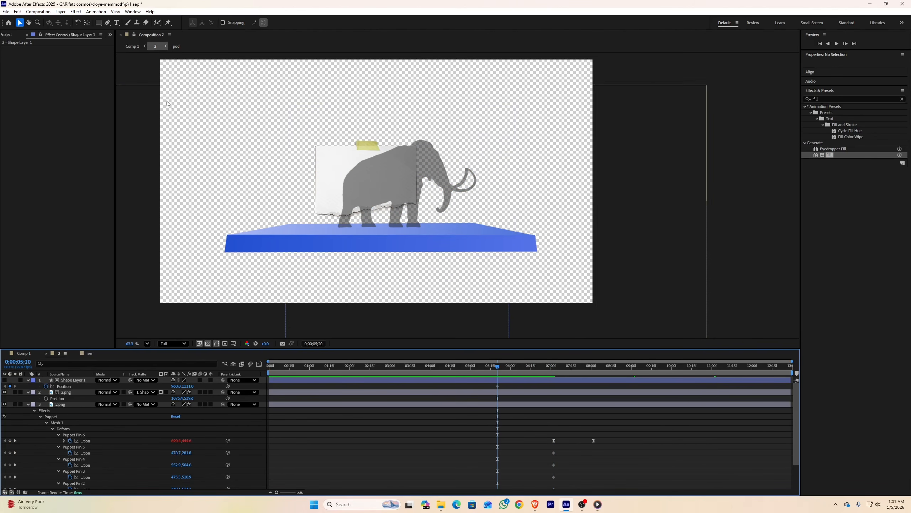
Draw a second rectangle about 701 × 54 px across the platform at the mammoth's feet
left_click(98, 22)
scroll(365, 142, "up", 2)
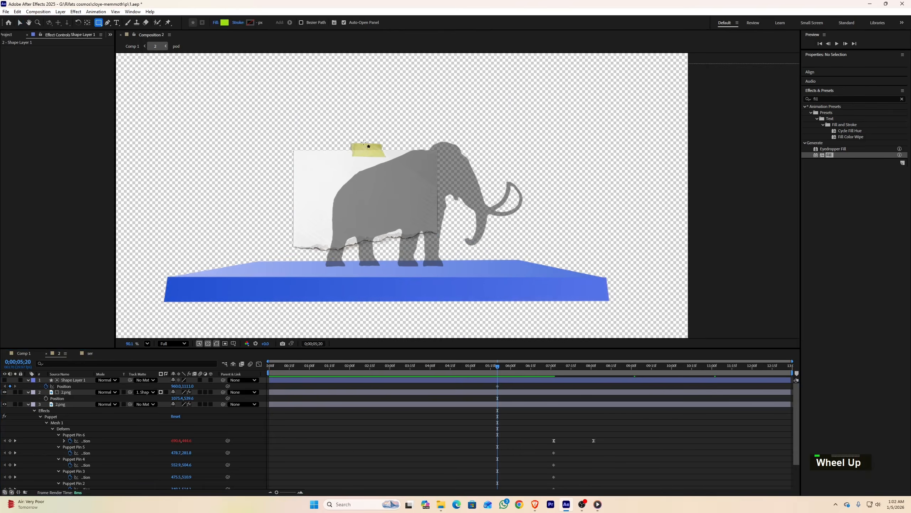
scroll(346, 201, "up", 1)
left_click_drag(282, 260, 563, 282)
Find the Turbulent Noise effect by searching for "turb" and apply it to the second rectangle
double_click(824, 336)
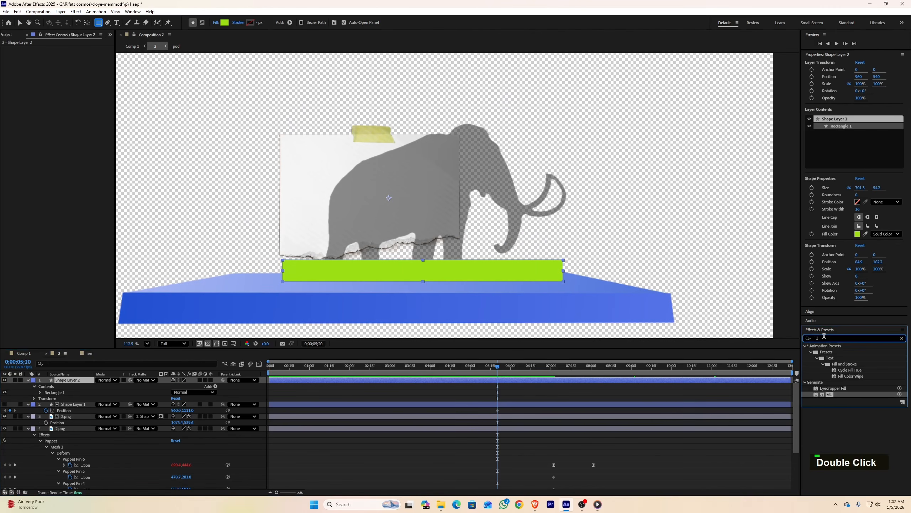
key("ctrl+a")
type("tur")
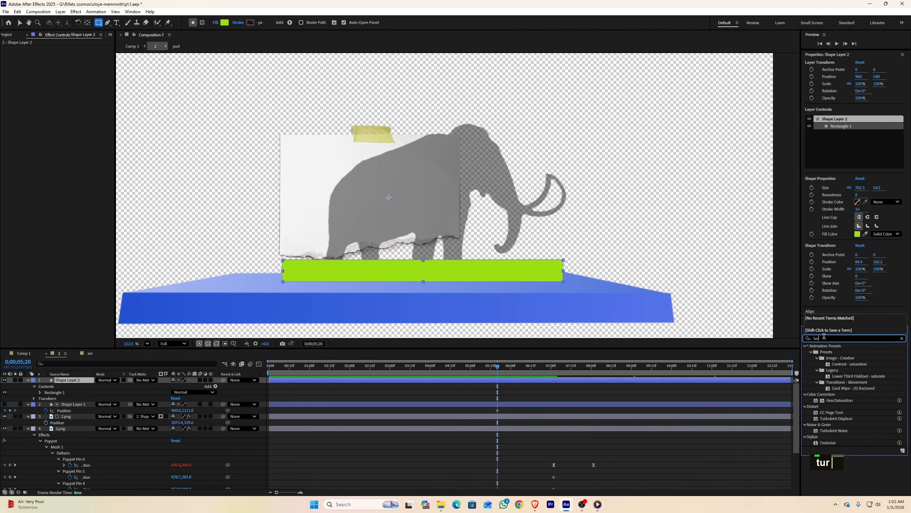
type("b")
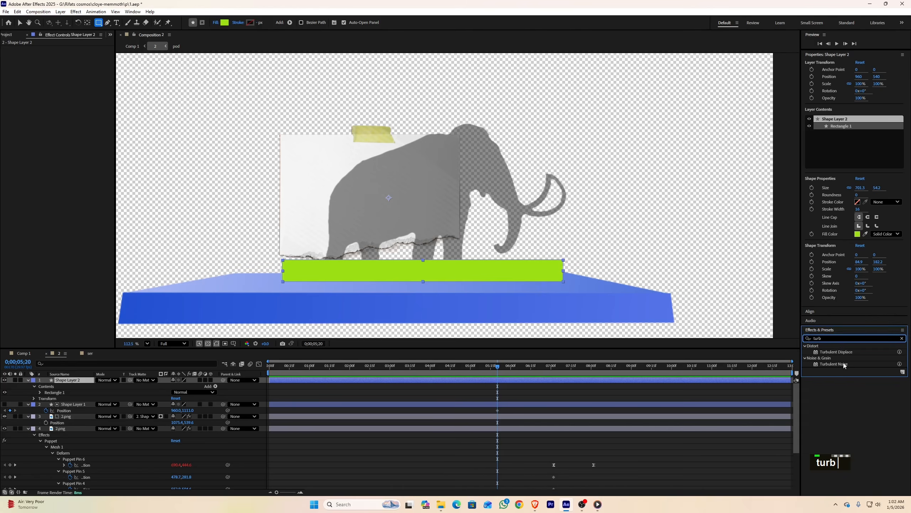
double_click(844, 363)
Set the Turbulent Noise Fractal Type to Rocky and the Noise Type to Block
left_click(84, 55)
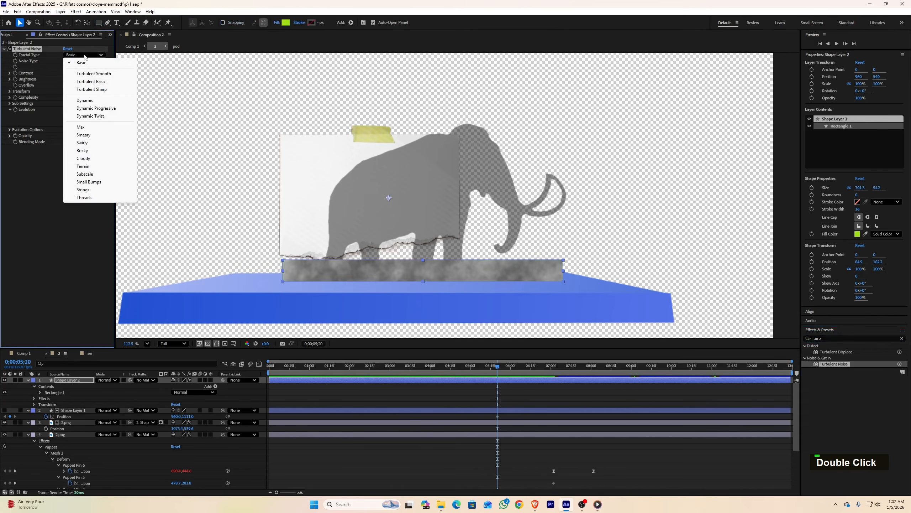
left_click(96, 153)
left_click(84, 61)
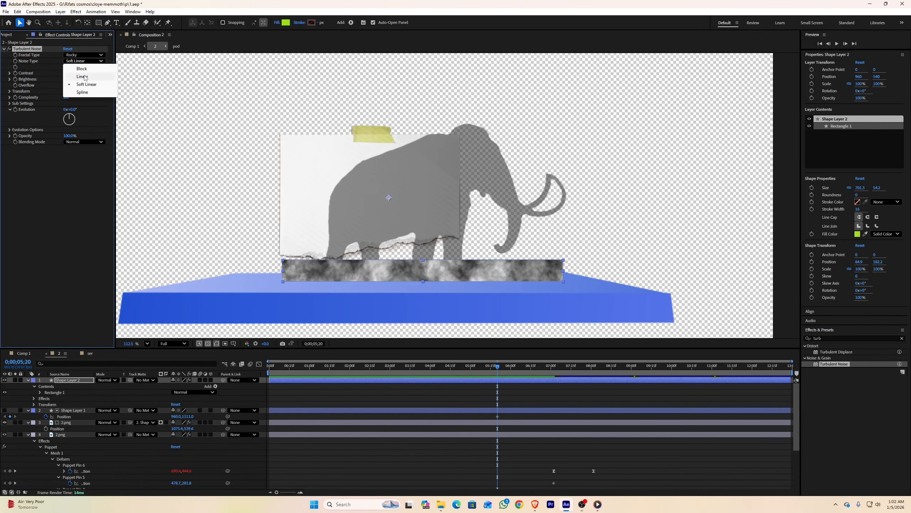
left_click(82, 68)
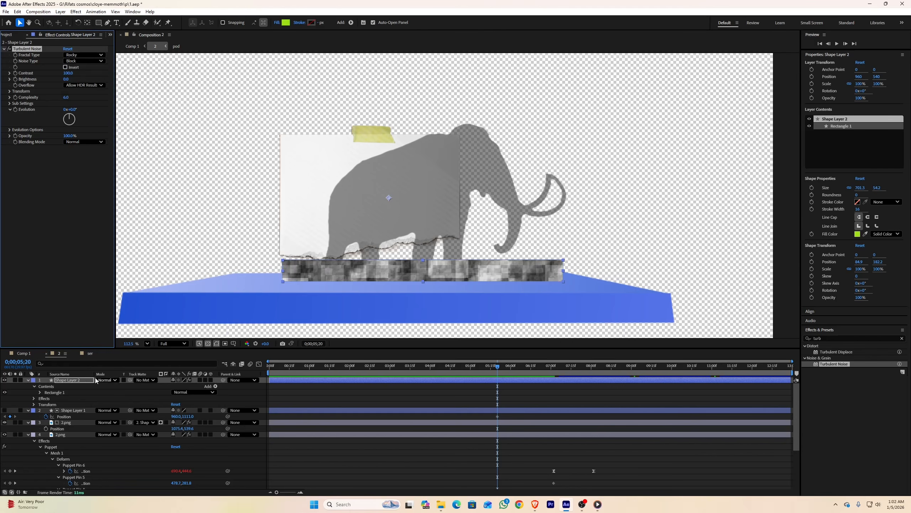
Parent the noise bar layer Shape Layer 2 to the matte rectangle Shape Layer 1
left_click(96, 380)
left_click_drag(223, 380, 83, 412)
left_click(84, 412)
Keyframe the matte rectangle rising to Position 960, 709 at about 0;00;07;00 so that it covers the mammoth
key("v")
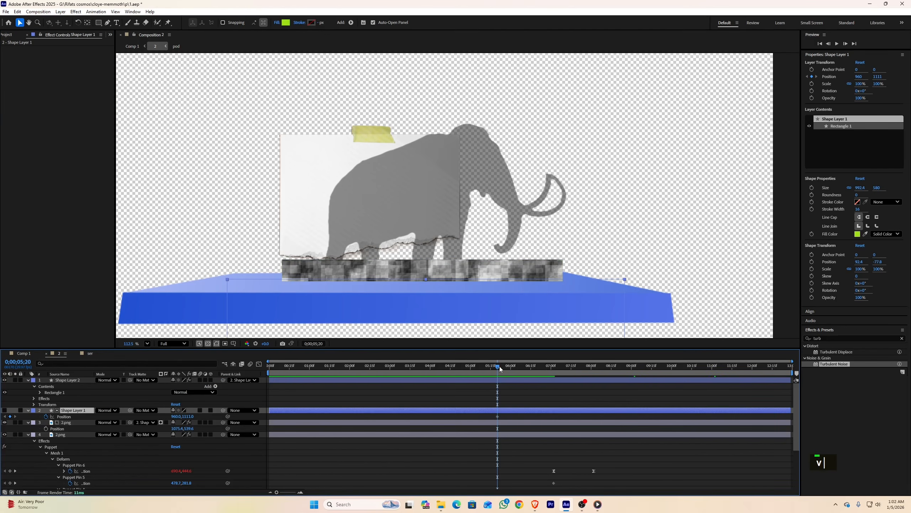
left_click_drag(500, 369, 555, 381)
left_click_drag(187, 417, 81, 389)
left_click_drag(554, 374, 507, 375)
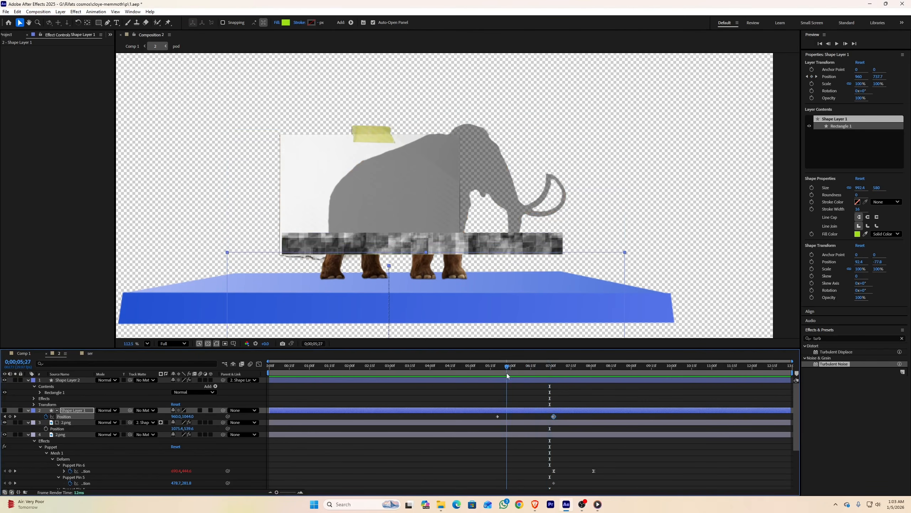
Fade in the noise bar with Opacity keyframes of 0% at about 0;00;05;18 and 100% at 0;00;05;27
left_click(506, 381)
key("t")
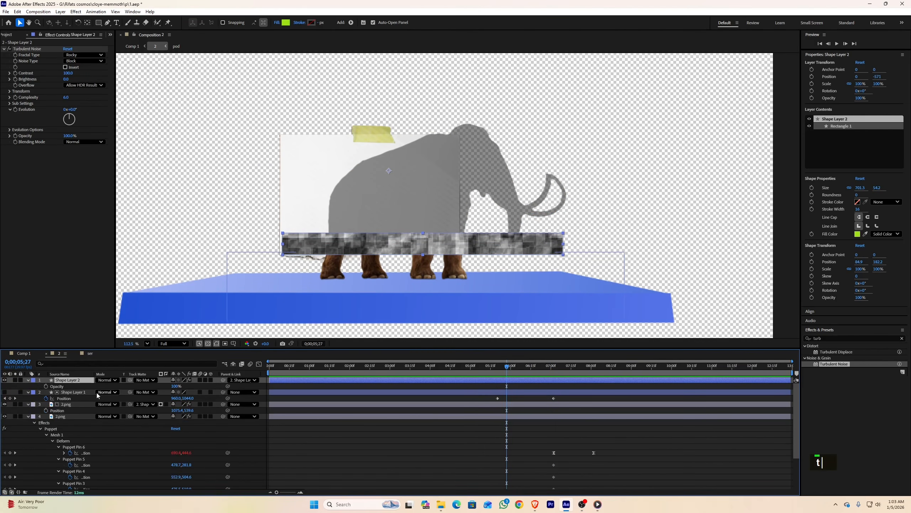
left_click(46, 386)
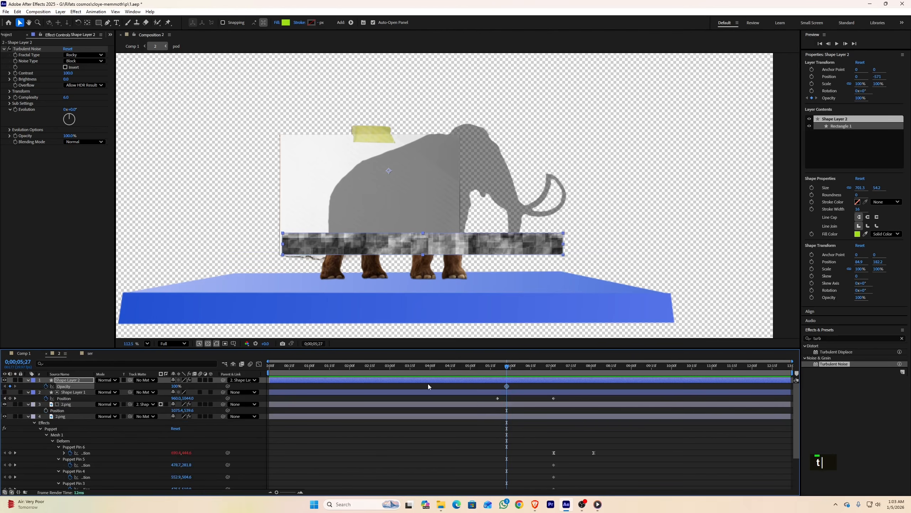
left_click(46, 387)
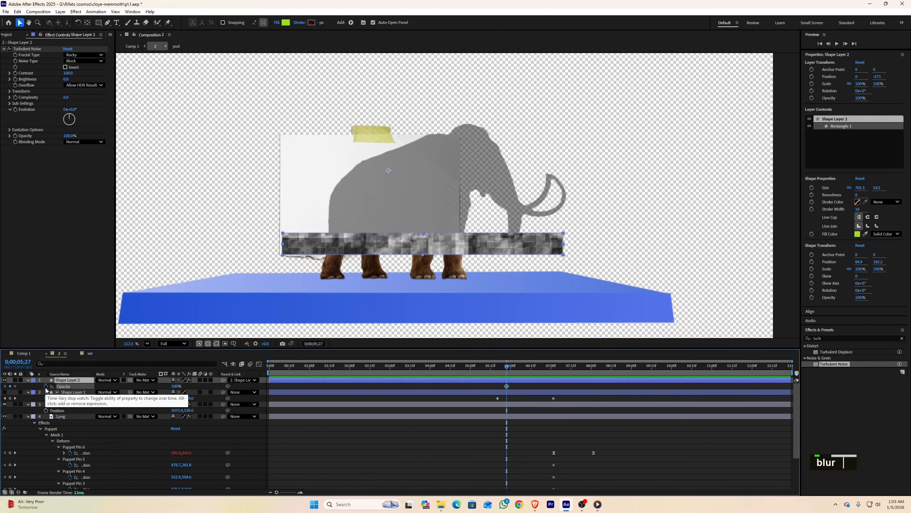
left_click(45, 386)
left_click(505, 367)
left_click_drag(507, 370, 501, 369)
left_click(176, 386)
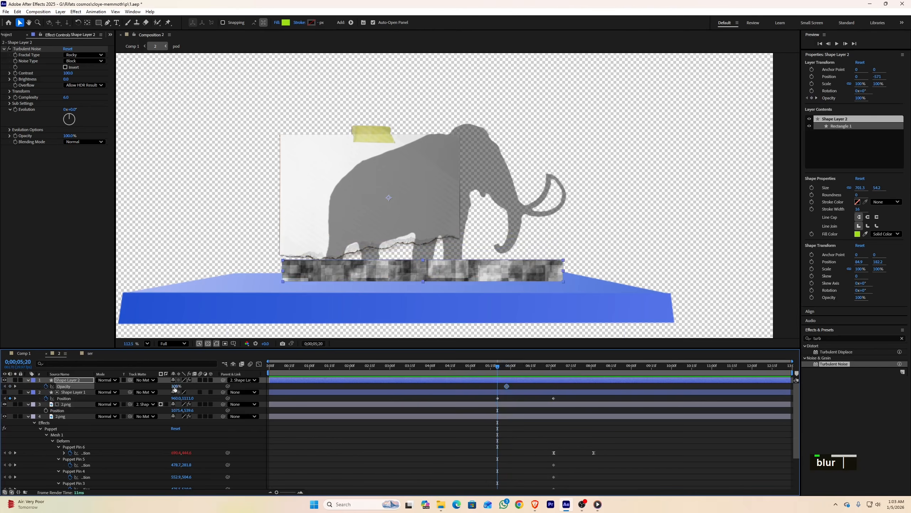
type("0")
key("Return")
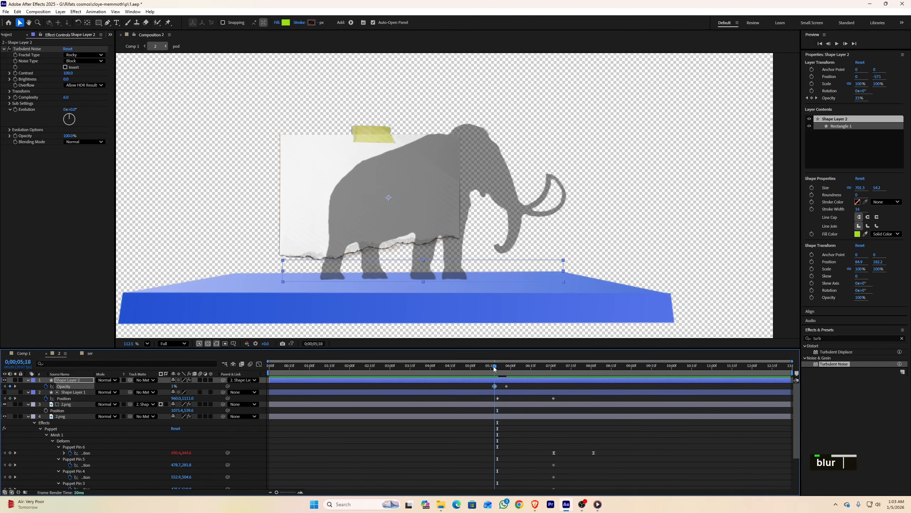
Fade out the noise bar with Opacity keyframes of 100% at 0;00;06;29 and 0% at 0;00;07;05
key("space")
key("space")
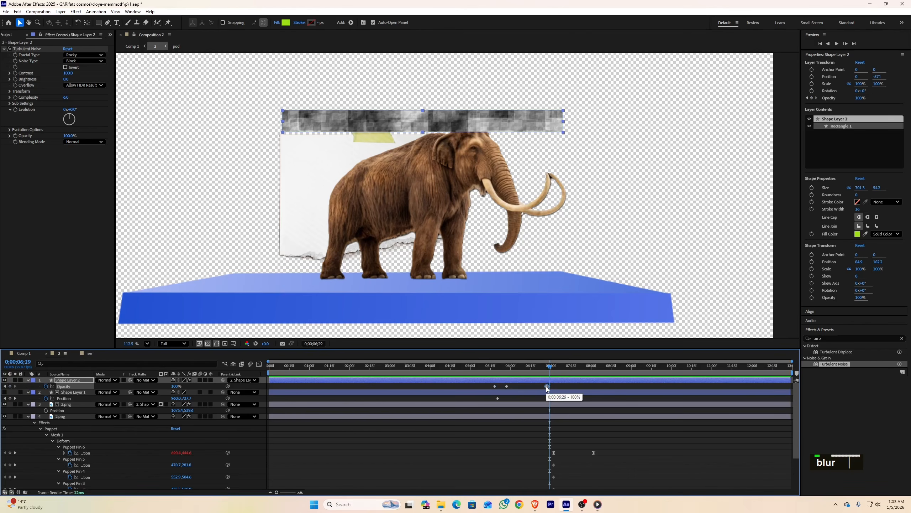
left_click(557, 366)
left_click_drag(557, 369, 558, 370)
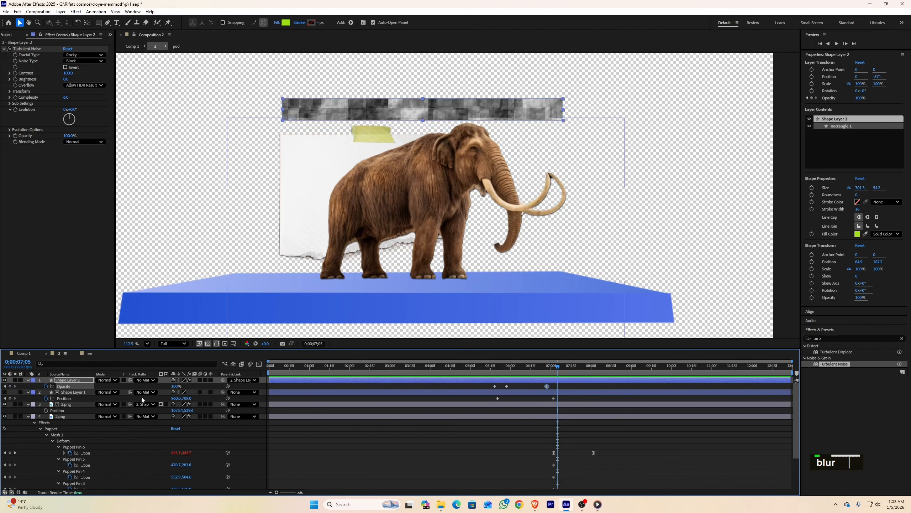
left_click_drag(174, 386, 62, 379)
Check the timing in Comp 1, and in composition 2 shift both rectangles' Opacity and Position keyframes about one second later
left_click(27, 354)
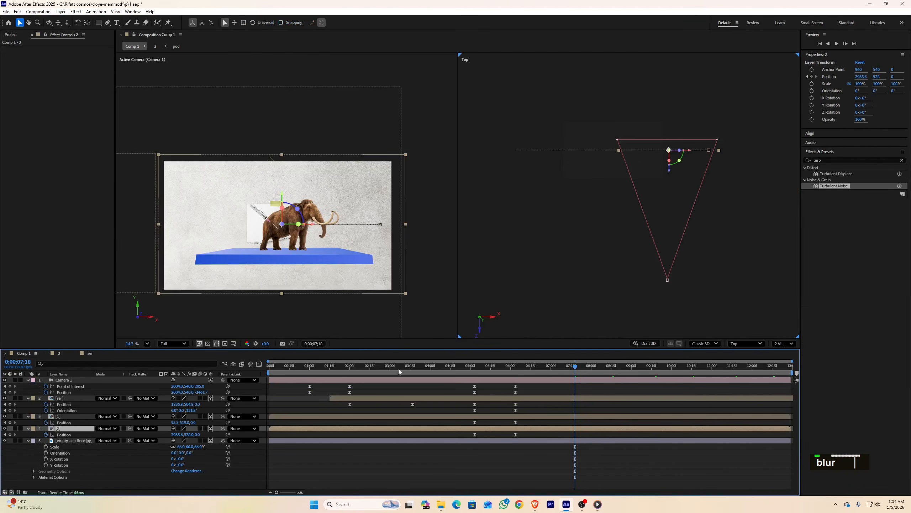
mouse_move(575, 369)
left_mouse_down()
mouse_move(507, 372)
mouse_move(560, 373)
left_mouse_up()
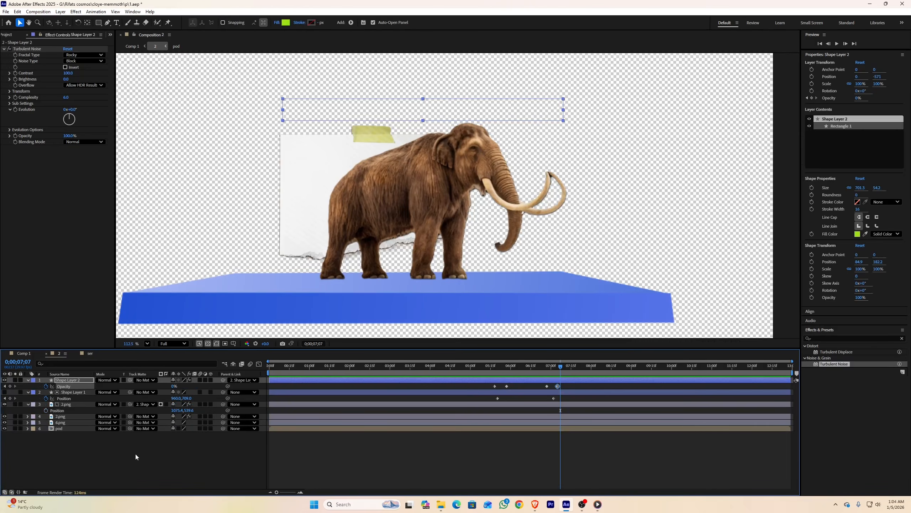
left_click_drag(135, 454, 80, 382)
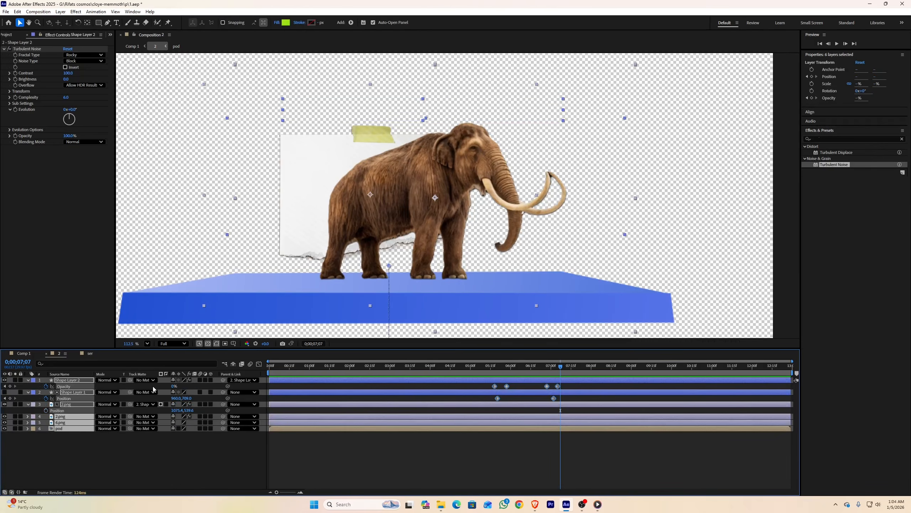
key("u")
scroll(509, 383, "up", 2)
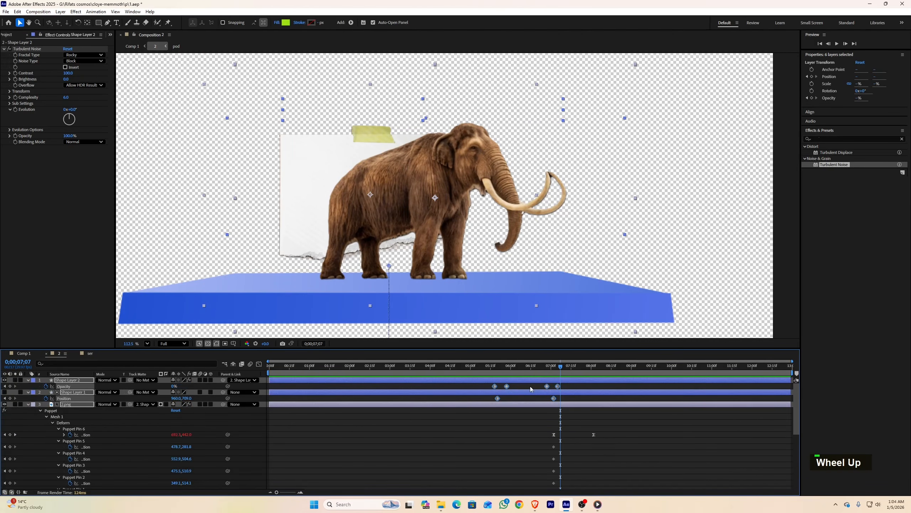
left_click_drag(507, 387, 570, 385)
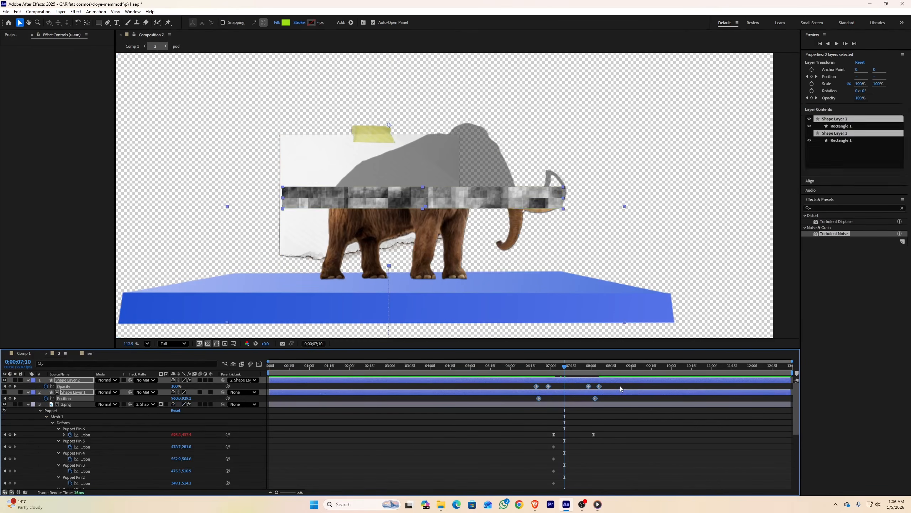
Apply Easy Ease to the Opacity and Position keyframes of both rectangles
left_click_drag(620, 385, 528, 406)
key("F9")
left_click(566, 385)
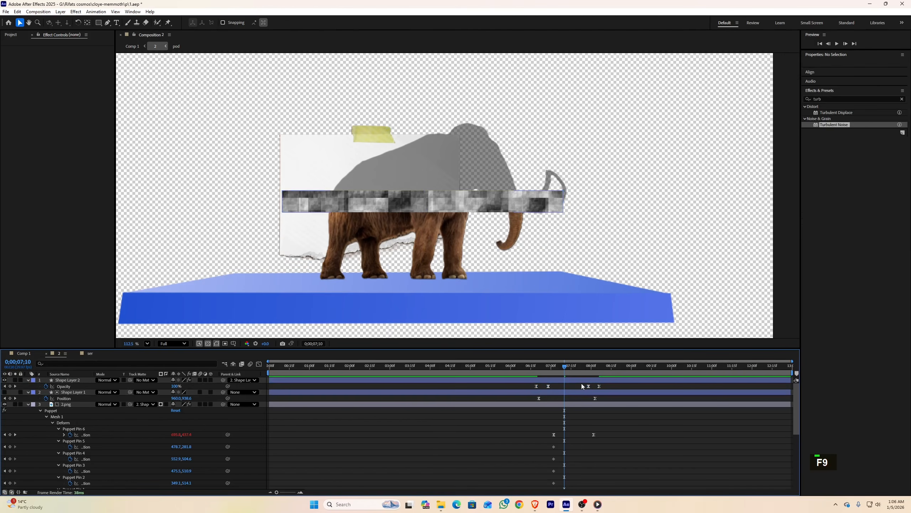
Move the noise bar's two middle Opacity keyframes closer together and slightly lower the Turbulent Noise opacity
left_click_drag(588, 384, 552, 388)
key("space")
key("space")
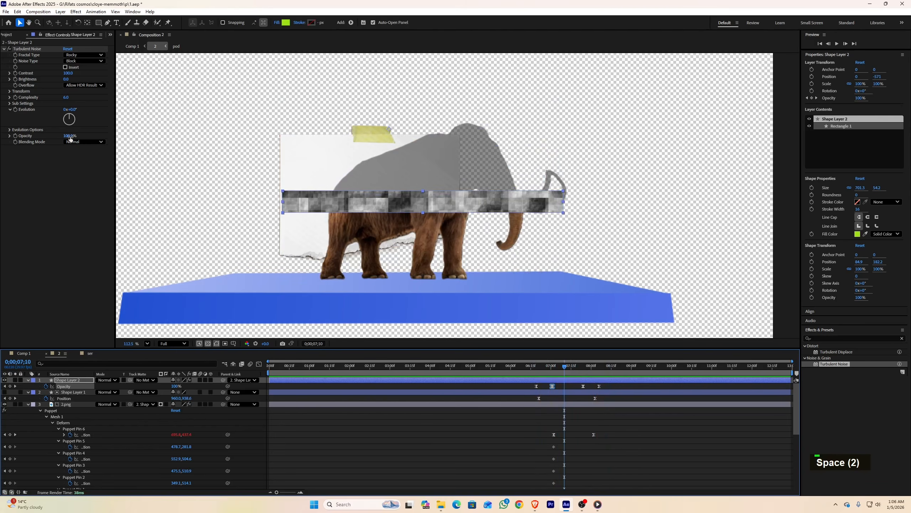
left_click_drag(68, 135, 63, 135)
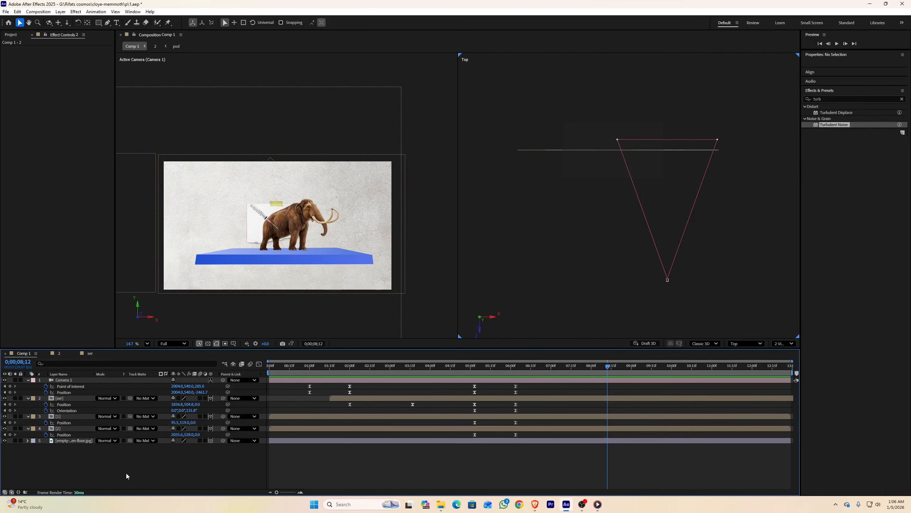
Enlarge the ser composition to 1920 × 2403 px in its composition settings
double_click(76, 398)
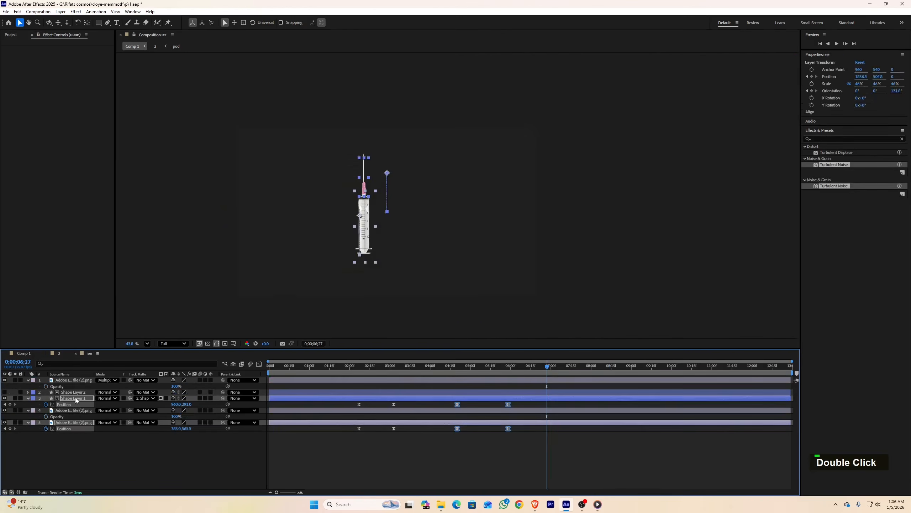
right_click(30, 167)
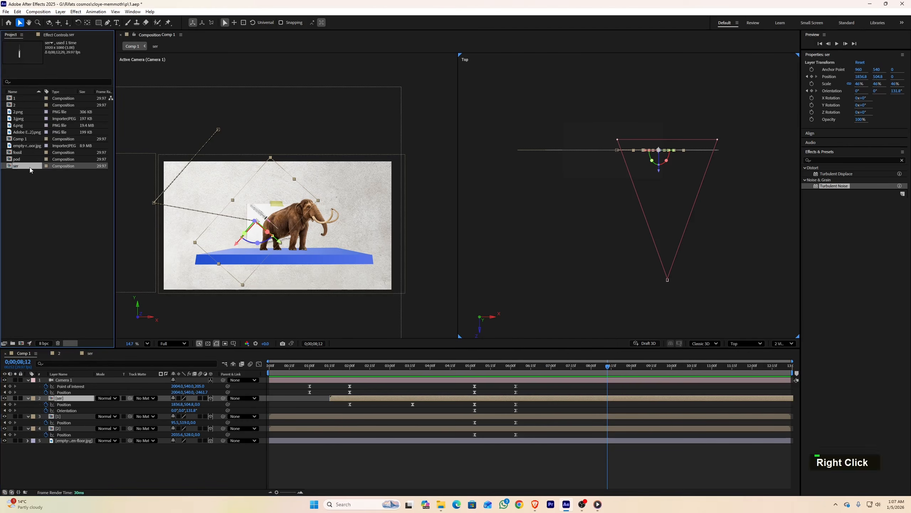
left_click(65, 172)
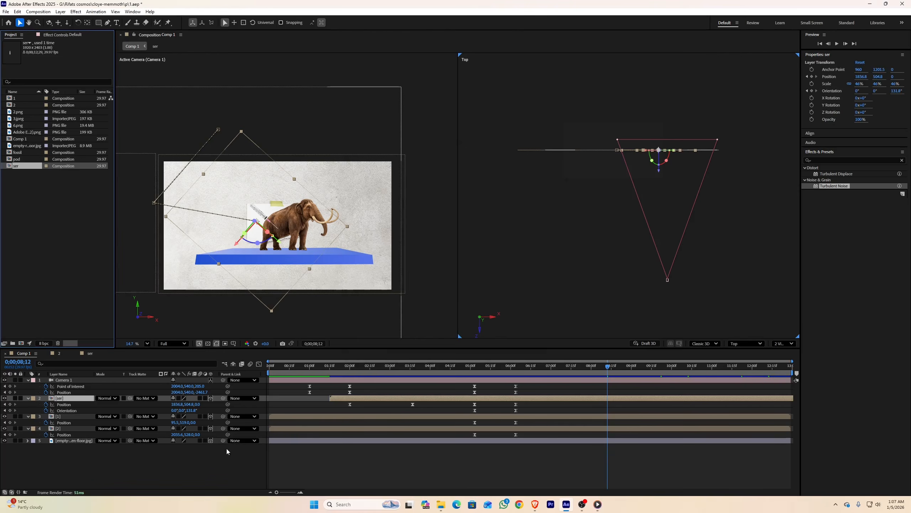
left_click(225, 461)
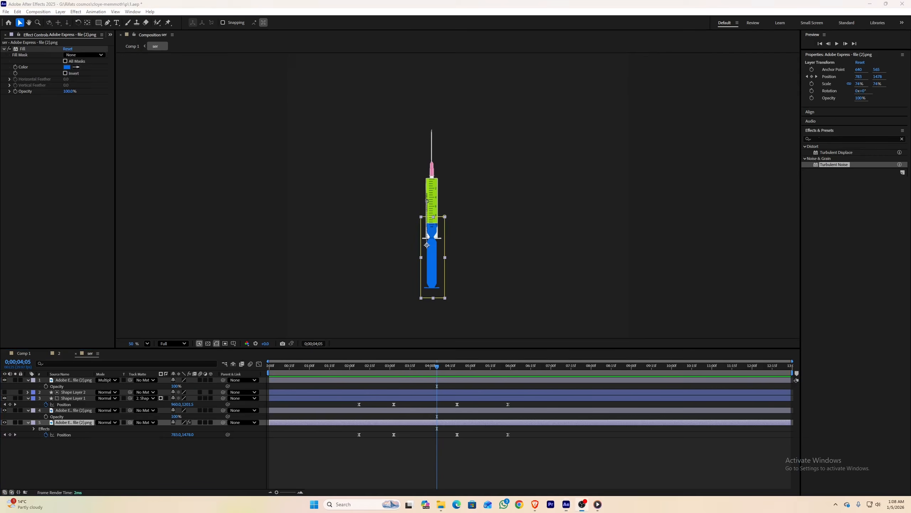
Import the hand image 5.png into the ser composition and lower it to about Position 963, 1550 beside the syringe
left_click_drag(1, 474, 216, 474)
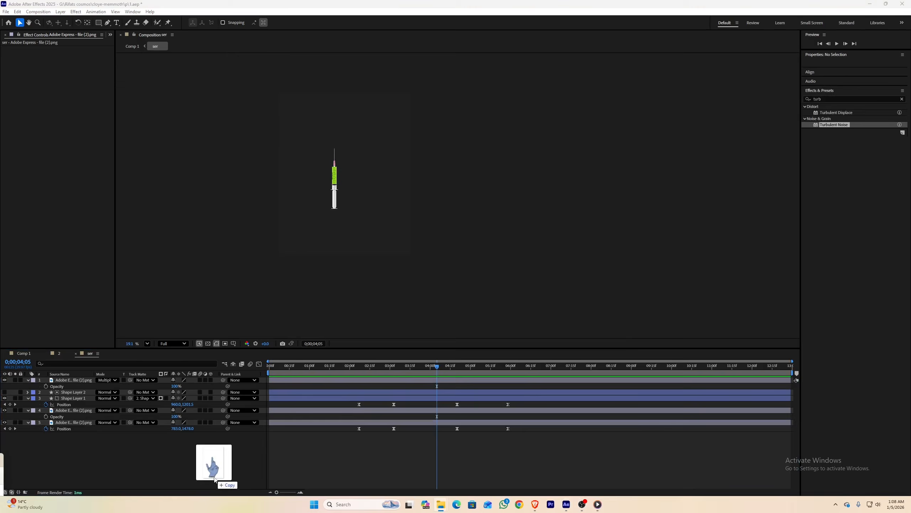
middle_click(356, 157)
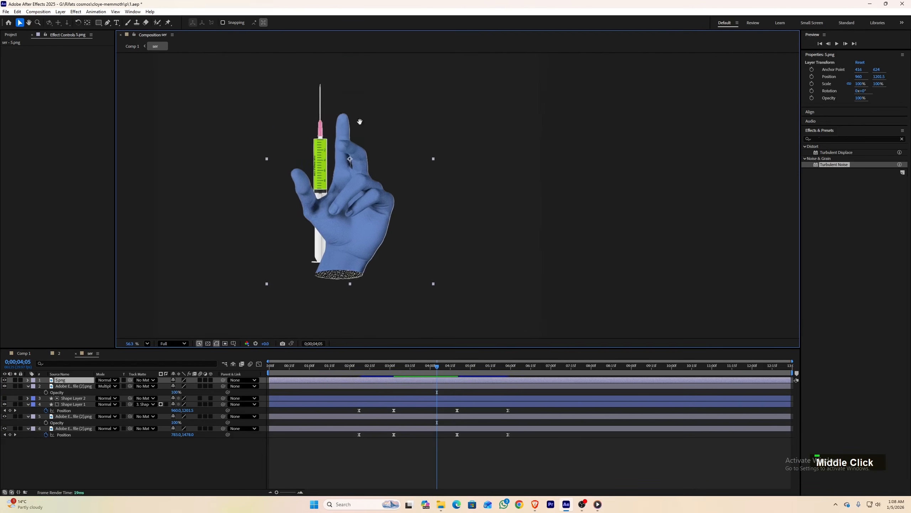
middle_click(354, 194)
left_click_drag(360, 101, 362, 170)
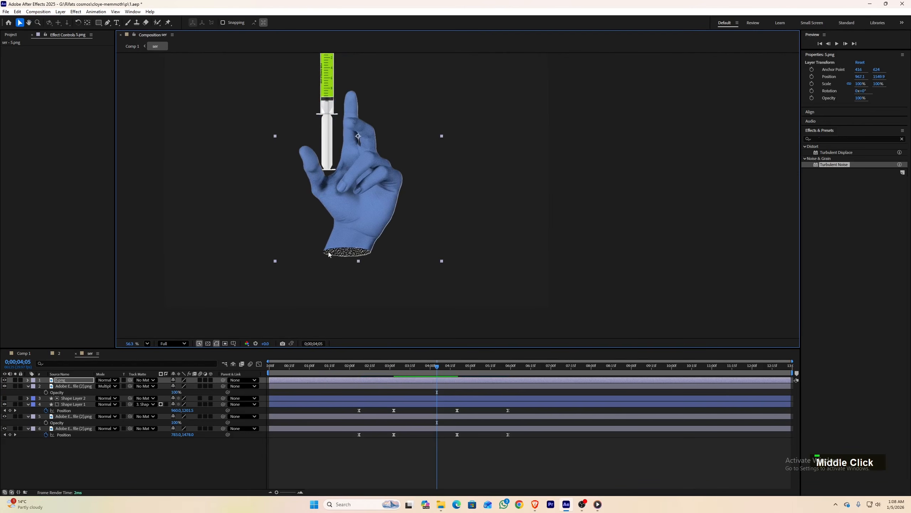
Rotate the hand to -58°, put it beneath all syringe layers and place it at about Position 859, 1463
key("r")
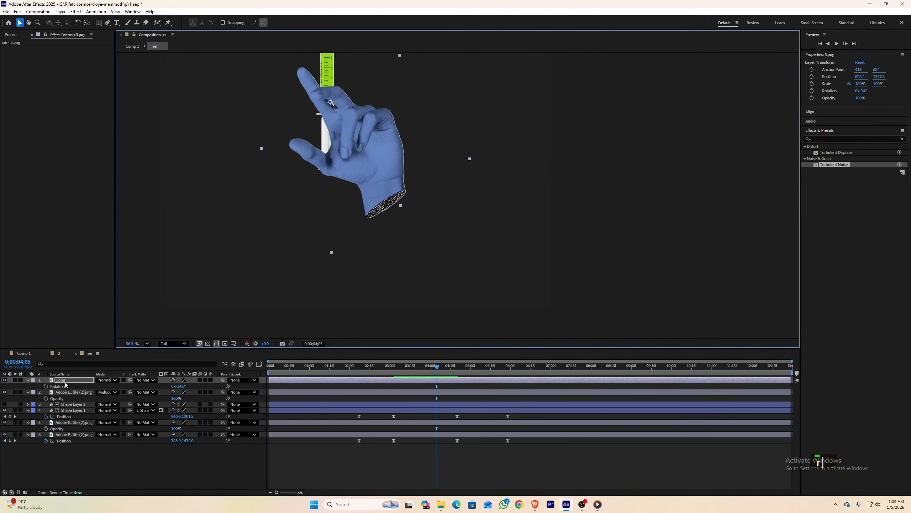
left_click_drag(65, 382, 62, 446)
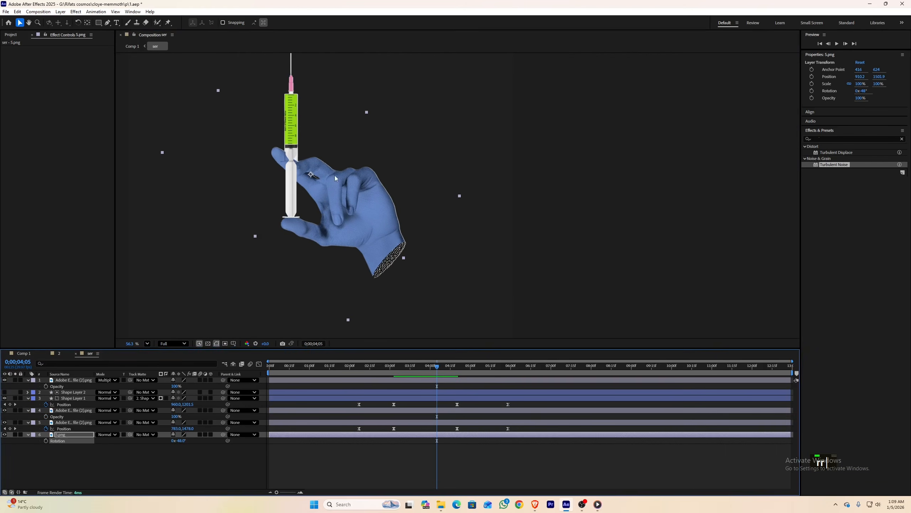
left_click_drag(335, 177, 331, 171)
At 0;00;03;03, place Puppet Position pins on the hand's thumb tip, the finger behind the plunger and the palm
left_click_drag(395, 367, 373, 366)
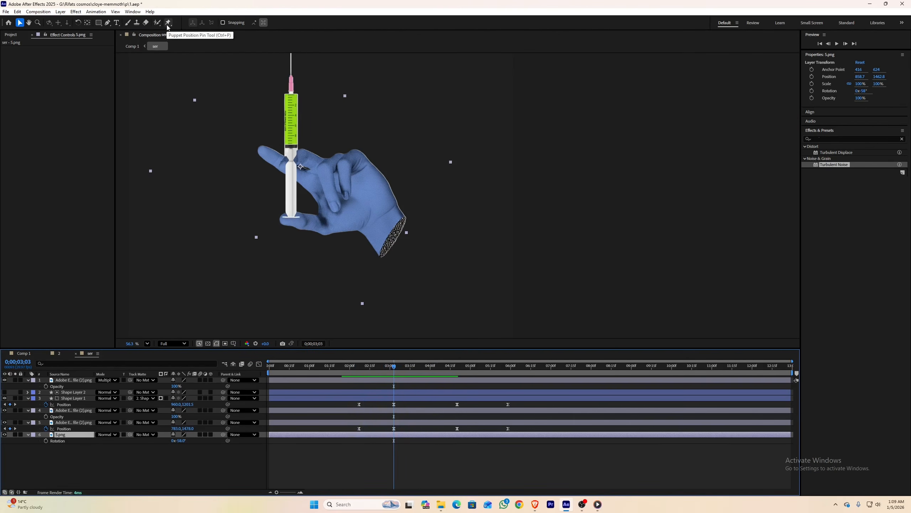
left_click(167, 22)
left_click(294, 219)
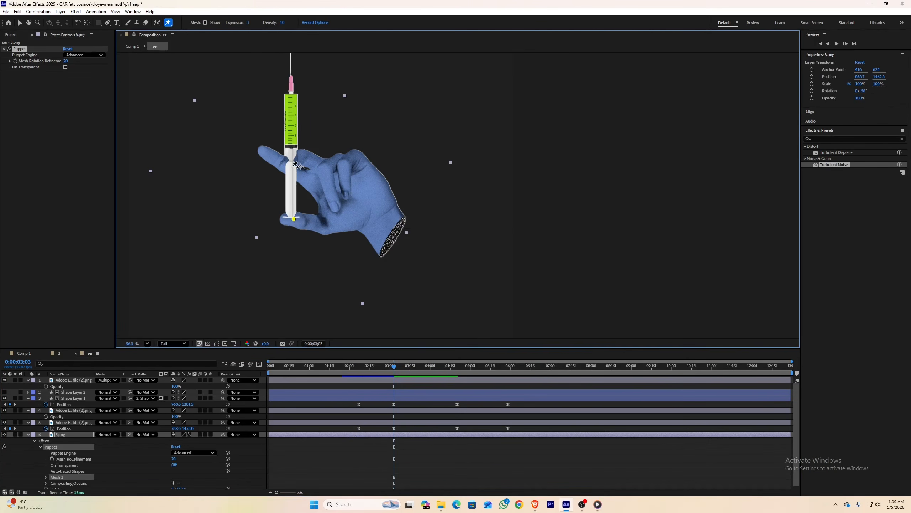
left_click(293, 166)
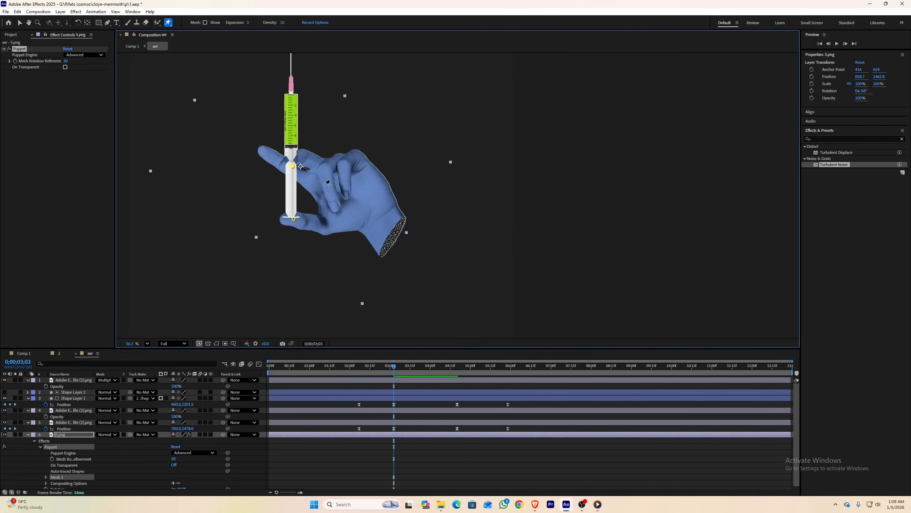
left_click(345, 216)
At 0;00;02;07, move the thumb's puppet pin up to the base of the syringe plunger to keyframe the closed pose
key("u")
scroll(354, 445, "down", 1)
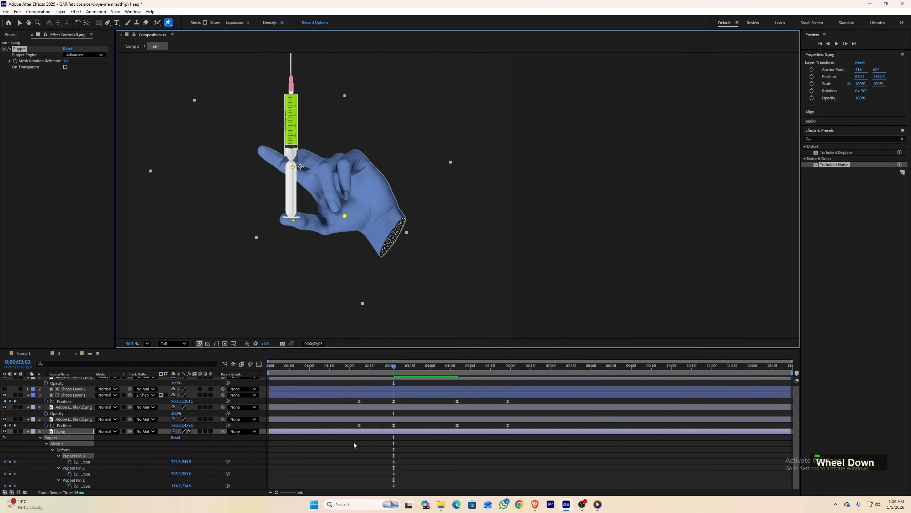
left_click(359, 367)
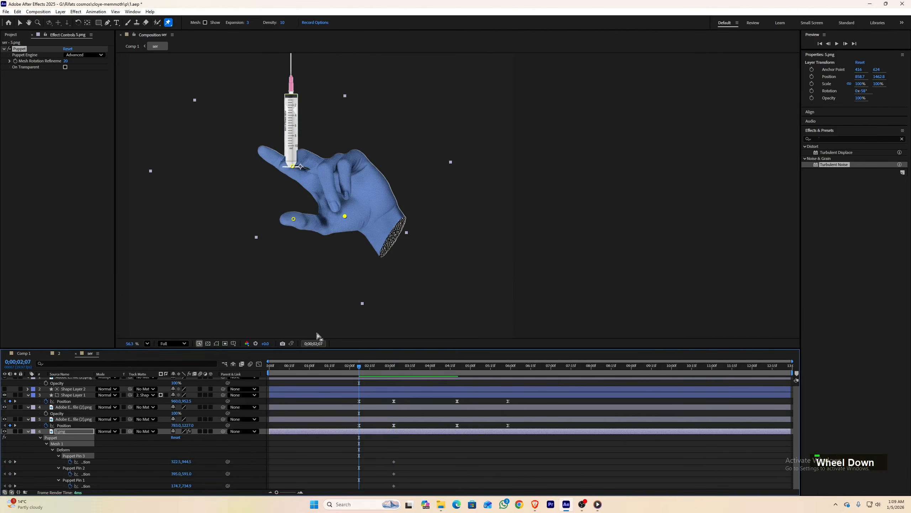
left_click(294, 220)
left_click_drag(294, 220, 292, 183)
left_click_drag(293, 182, 293, 180)
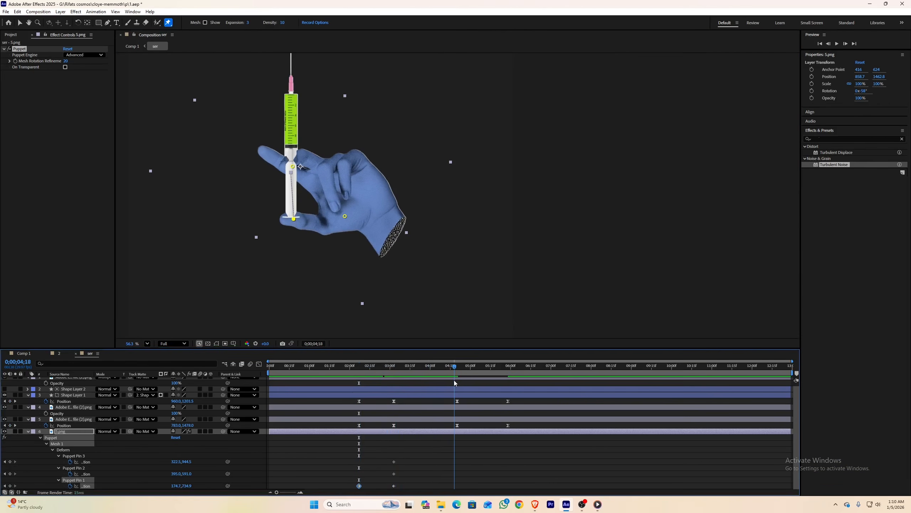
Copy the thumb pin's open and closed keyframes to the times of the plunger's third and fourth Position keyframes
left_click_drag(454, 381, 457, 381)
key("ctrl+v")
left_click(359, 485)
left_click(508, 366)
key("ctrl+v")
left_click(521, 366)
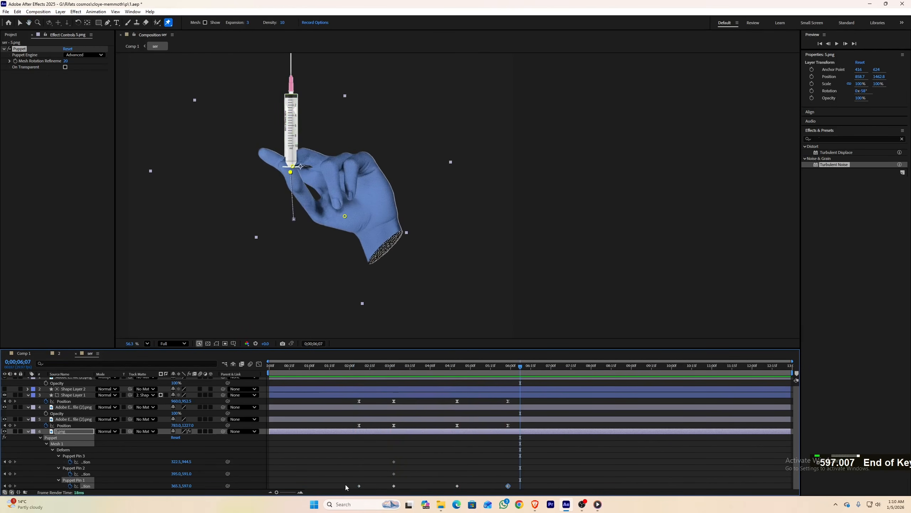
Apply Easy Ease to all four thumb pin keyframes and scrub back through the grip motion
left_click_drag(346, 484, 524, 492)
key("F9")
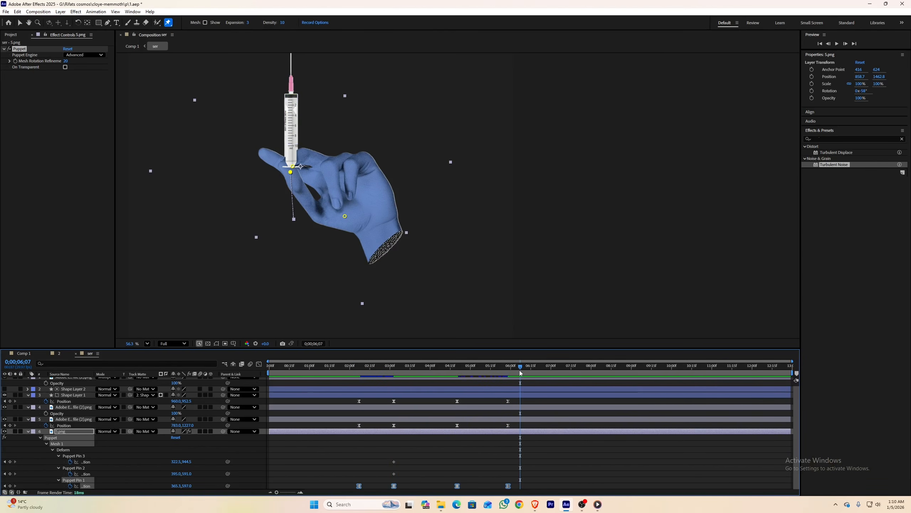
left_click_drag(521, 373, 394, 375)
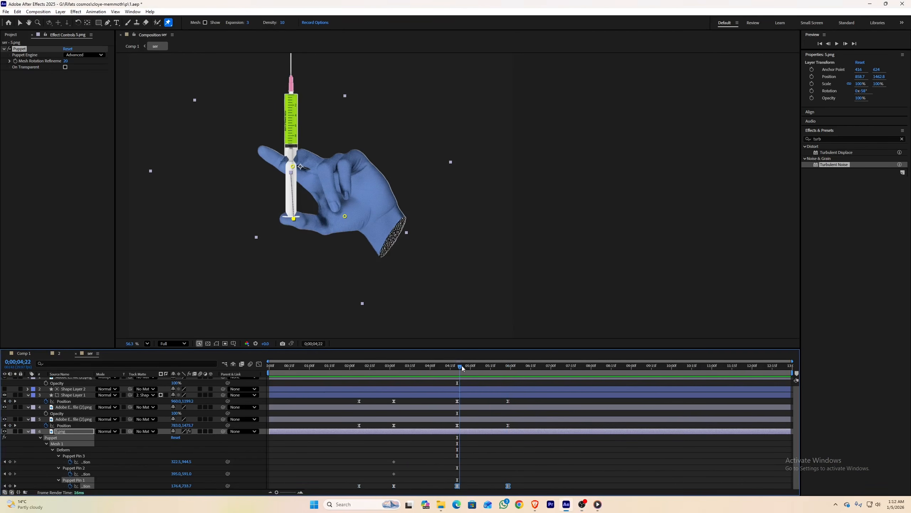
Adjust the speed curve between the thumb pin's last two keyframes in the graph editor and scrub to check the motion
left_click_drag(462, 368, 473, 369)
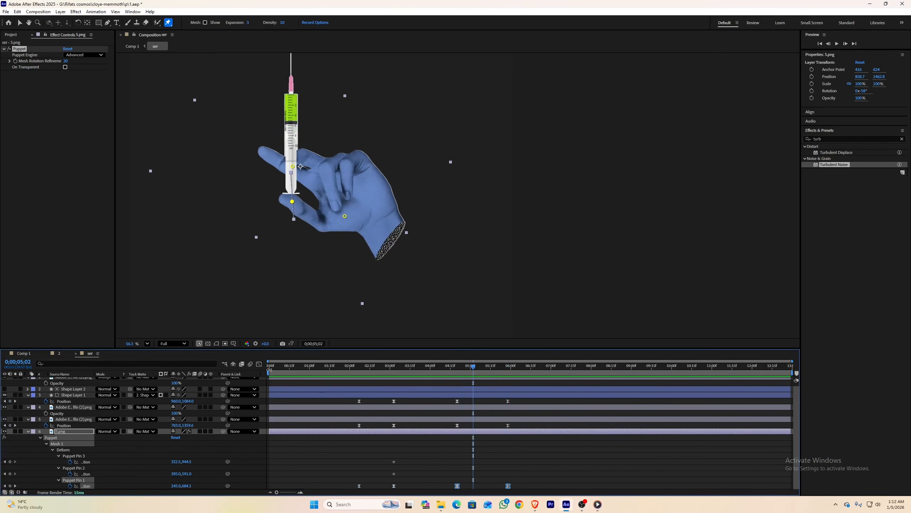
key("shift+F3")
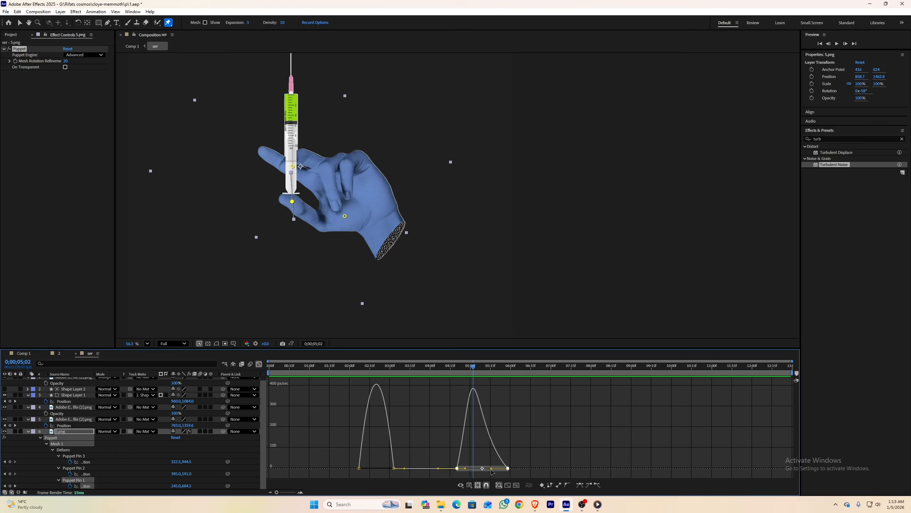
left_click_drag(491, 468, 494, 471)
key("shift+F3")
left_click_drag(460, 369, 498, 371)
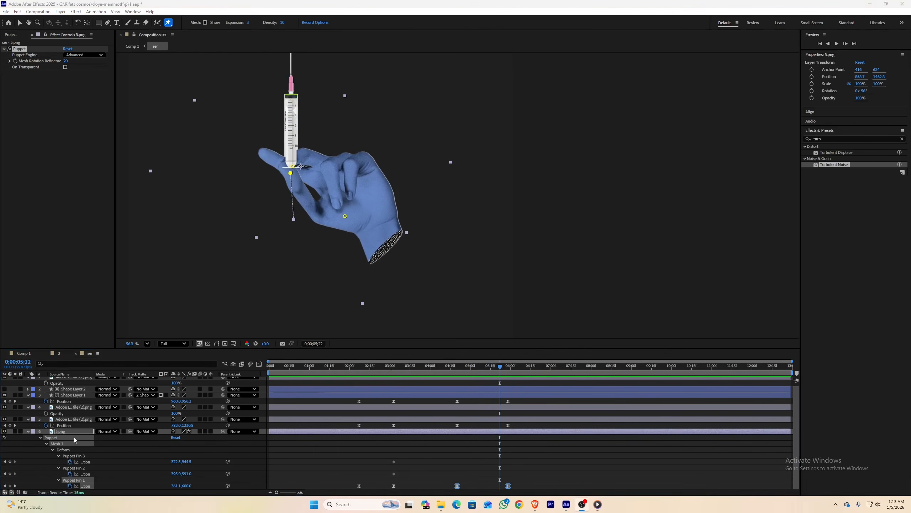
Duplicate the 5.png hand layer, place the copy above all other layers and remove its Puppet effect
left_click(70, 435)
key("ctrl+d")
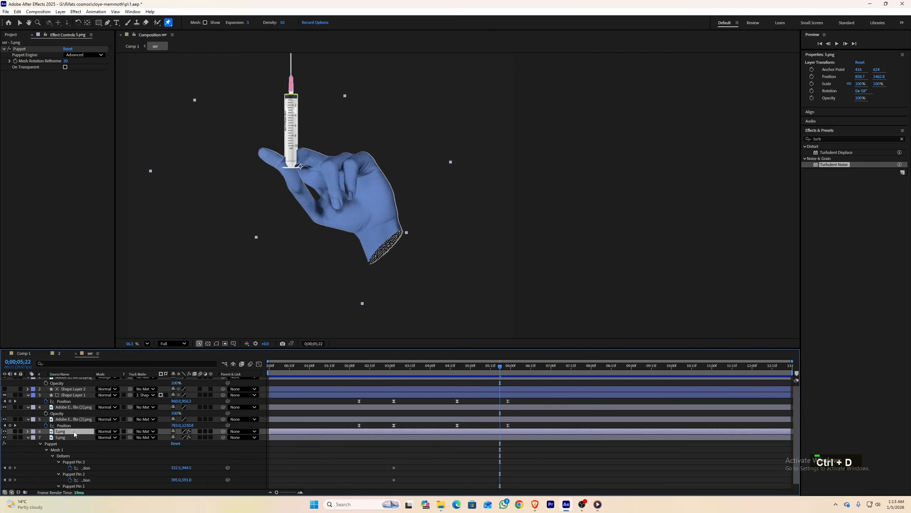
scroll(68, 382, "up", 1)
left_click_drag(68, 382, 68, 379)
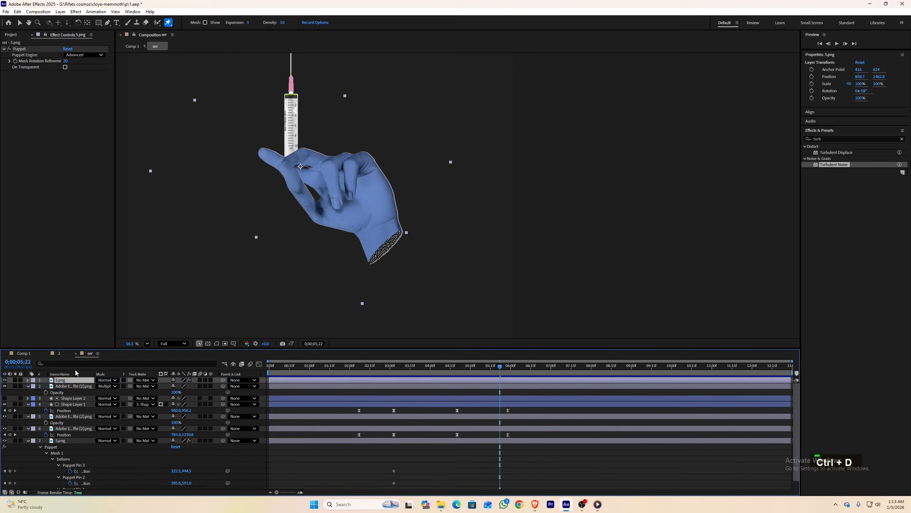
left_click(20, 49)
key("v")
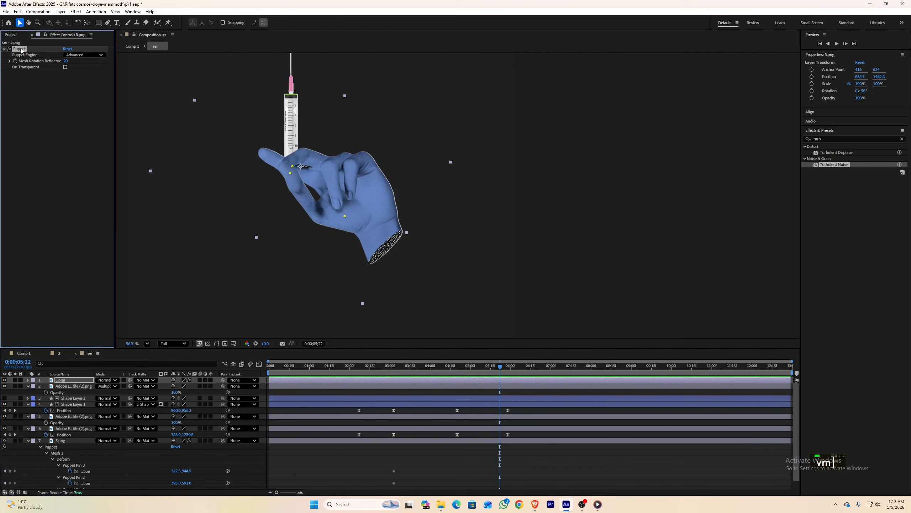
key("Delete")
Draw a Pen tool mask on the top hand copy around the fingertip overlapping the syringe, and refine its points
scroll(304, 169, "up", 2)
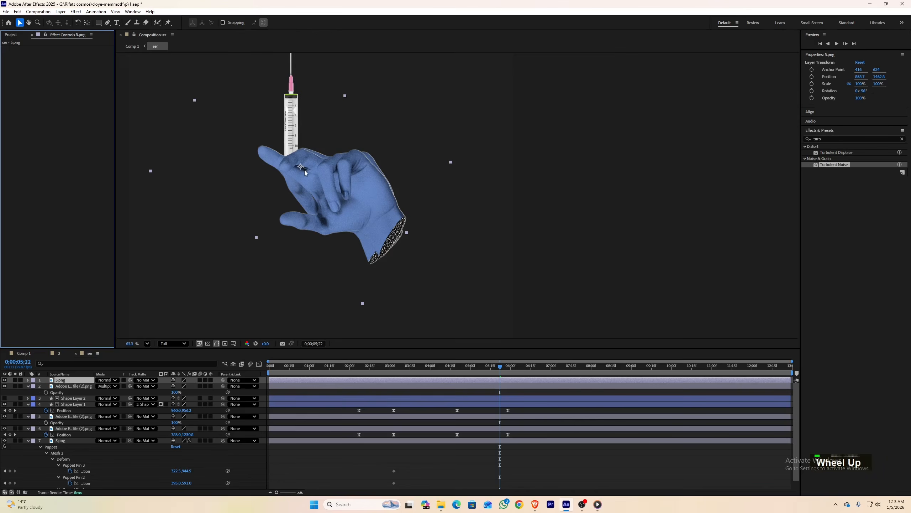
key("g")
left_click(307, 121)
left_click(277, 138)
left_click(263, 158)
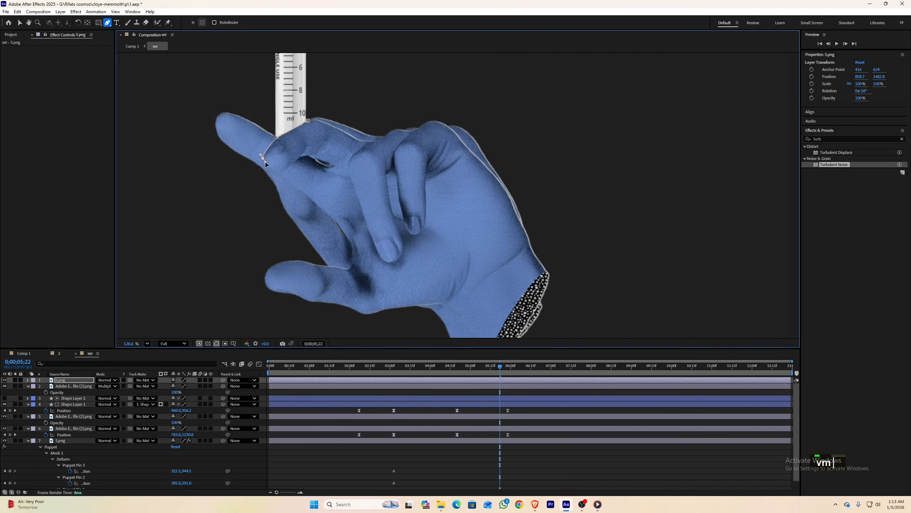
left_click_drag(274, 172, 280, 174)
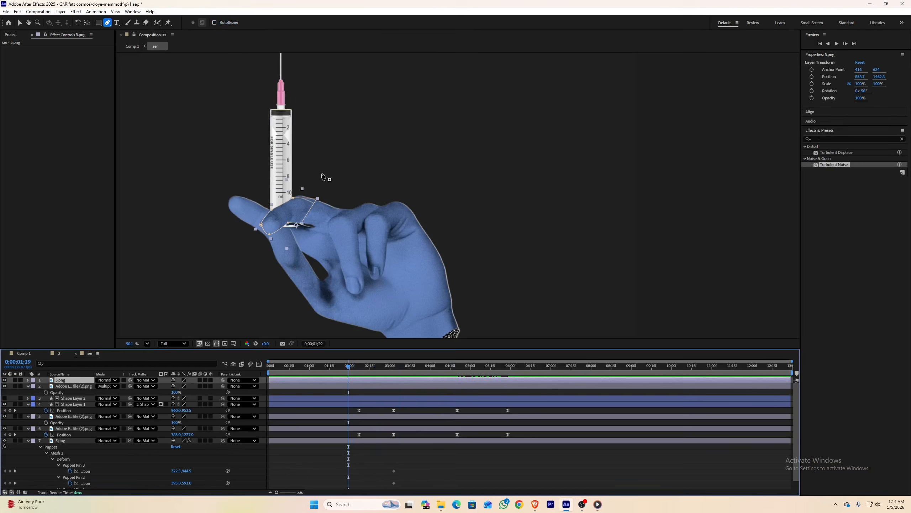
scroll(325, 190, "up", 2)
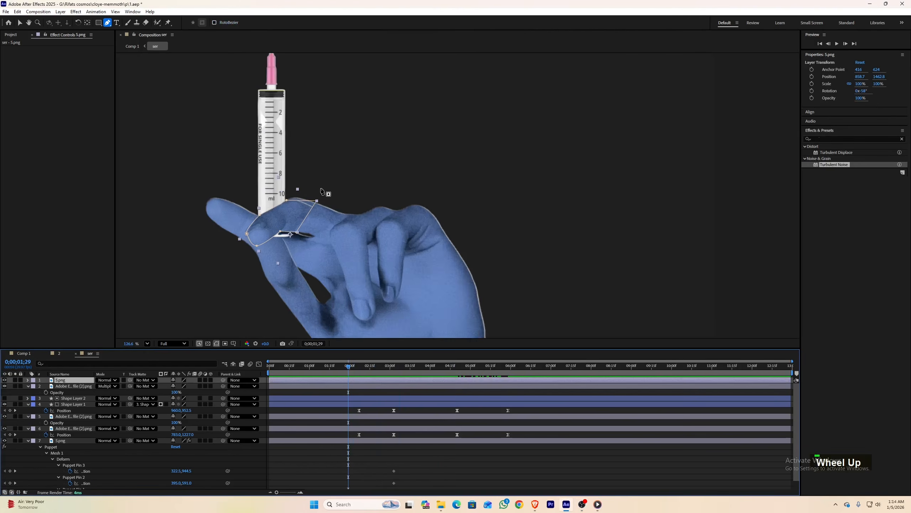
left_click_drag(315, 206, 286, 214)
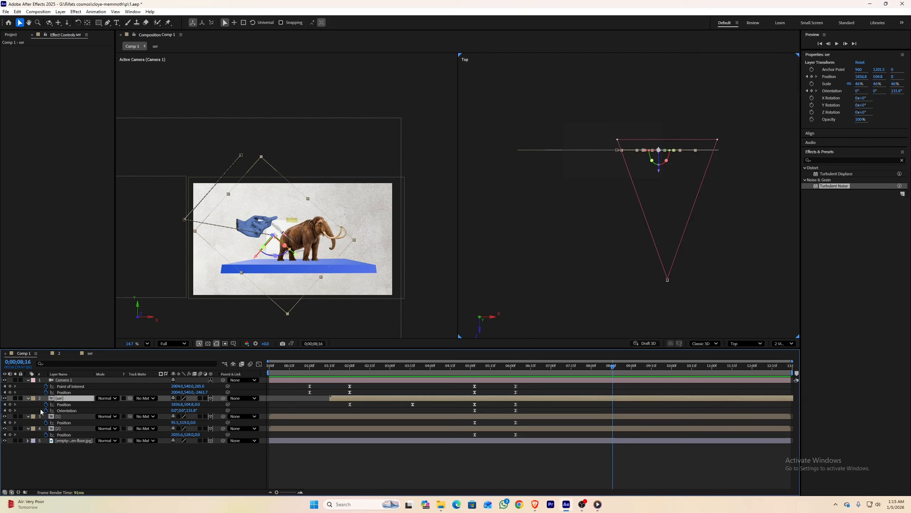
In Comp 1, keyframe ser's Position and Orientation at 0;00;08;16, and its Position at about 1554, 318 roughly one second after
left_click(10, 405)
left_click(10, 411)
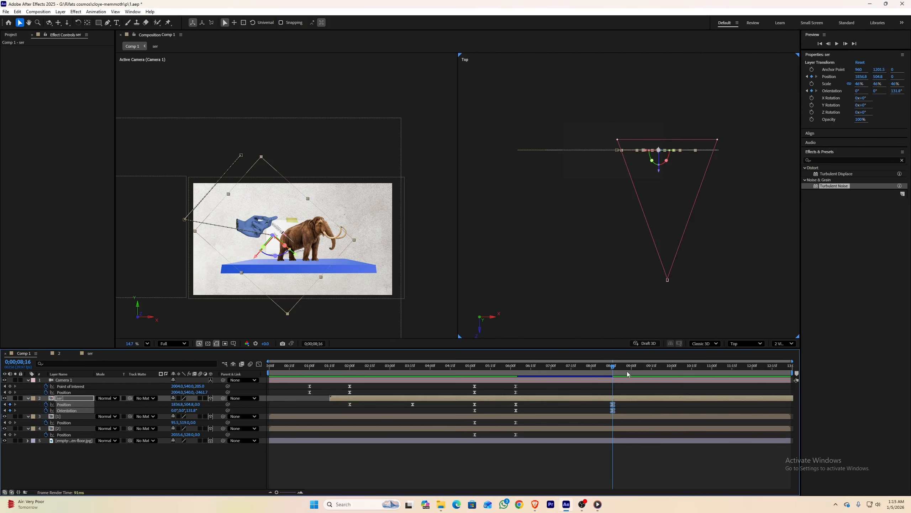
left_click_drag(613, 366, 657, 372)
left_click_drag(274, 283, 245, 254)
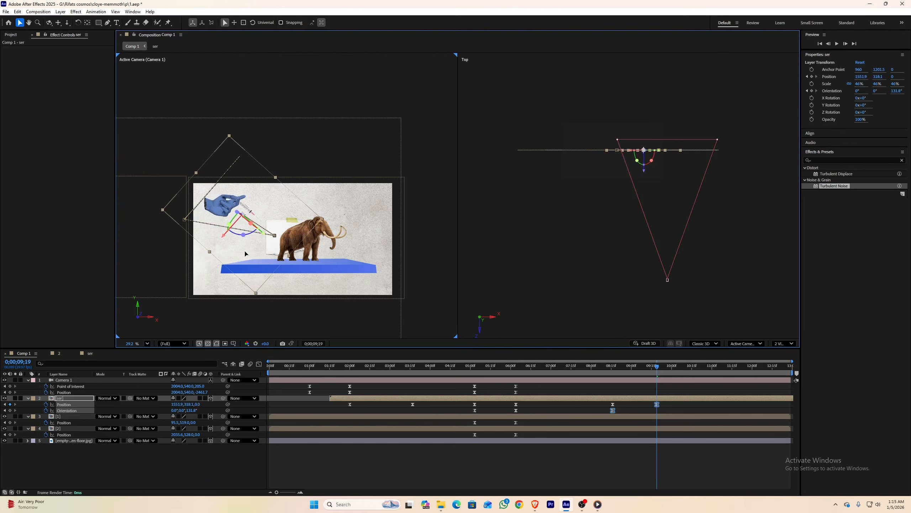
left_click(652, 406)
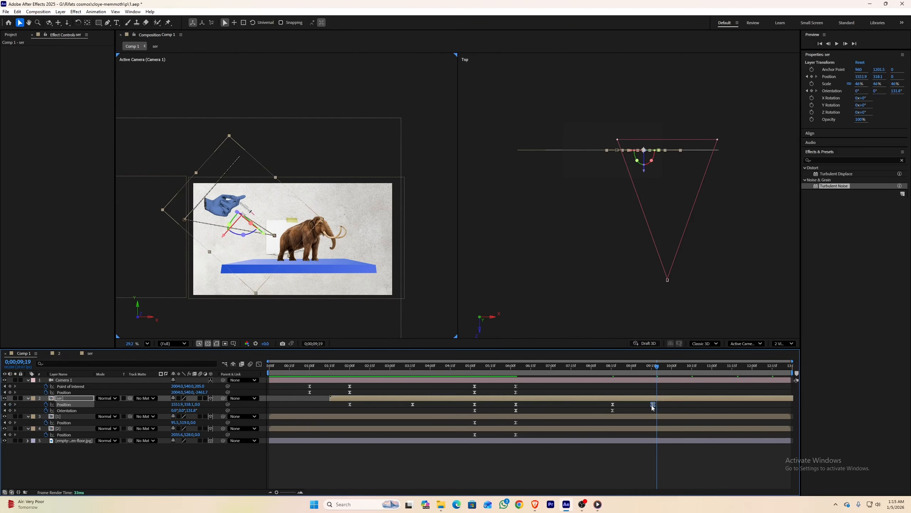